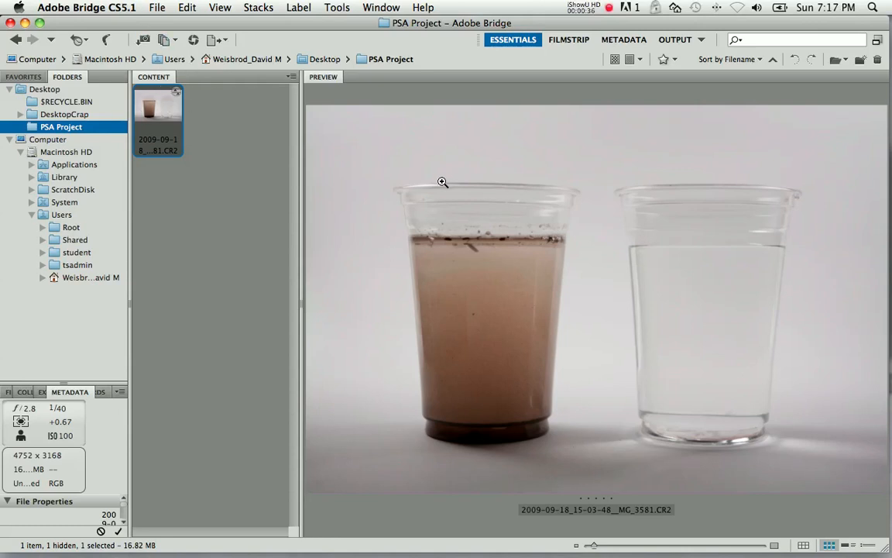
Open the CR2 photo in Camera Raw and save a copy as a .psd Photoshop file in the same location
right_click(169, 108)
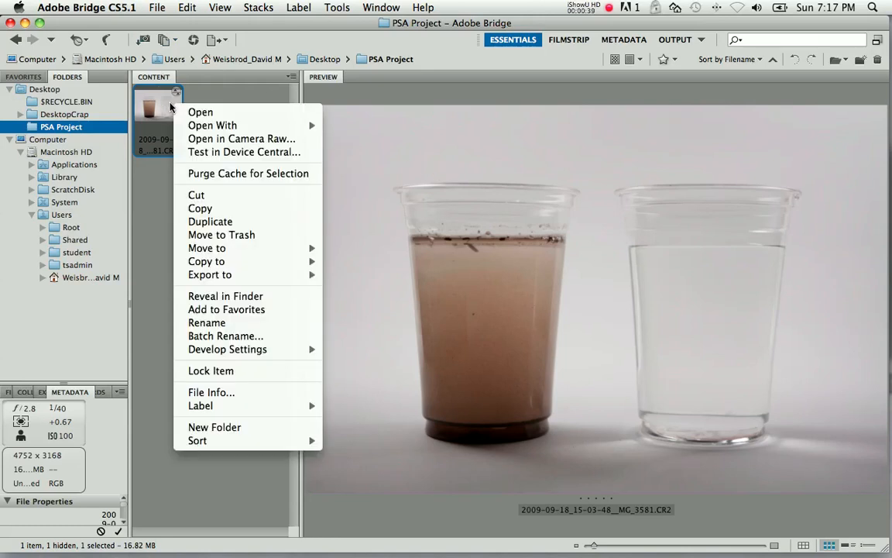
left_click(221, 131)
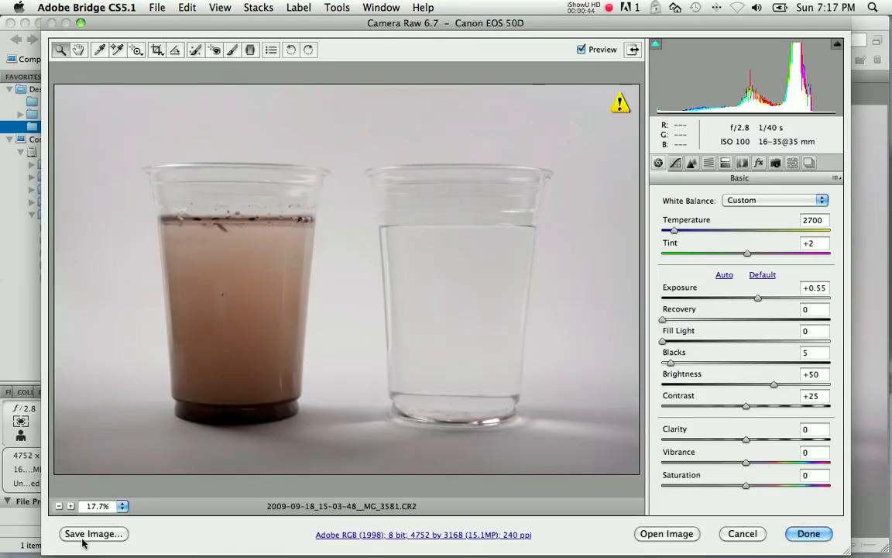
left_click(82, 539)
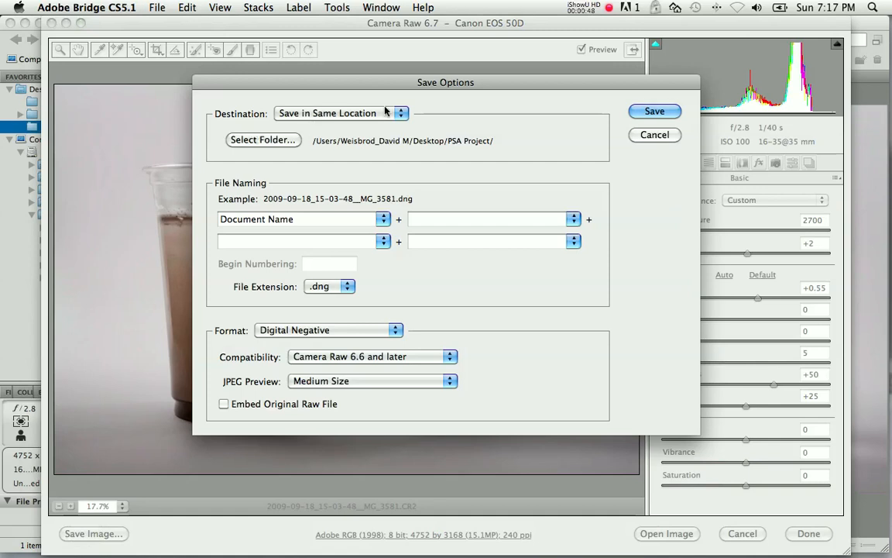
left_click(323, 287)
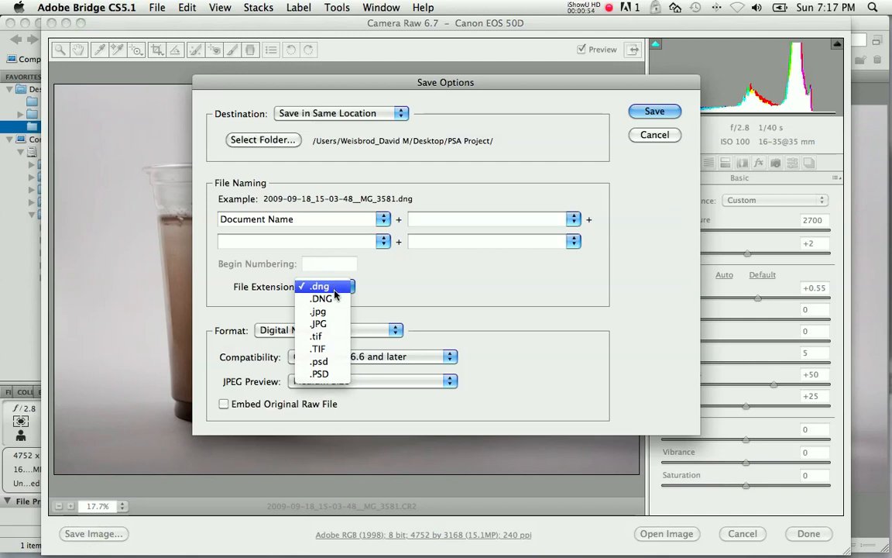
left_click(335, 361)
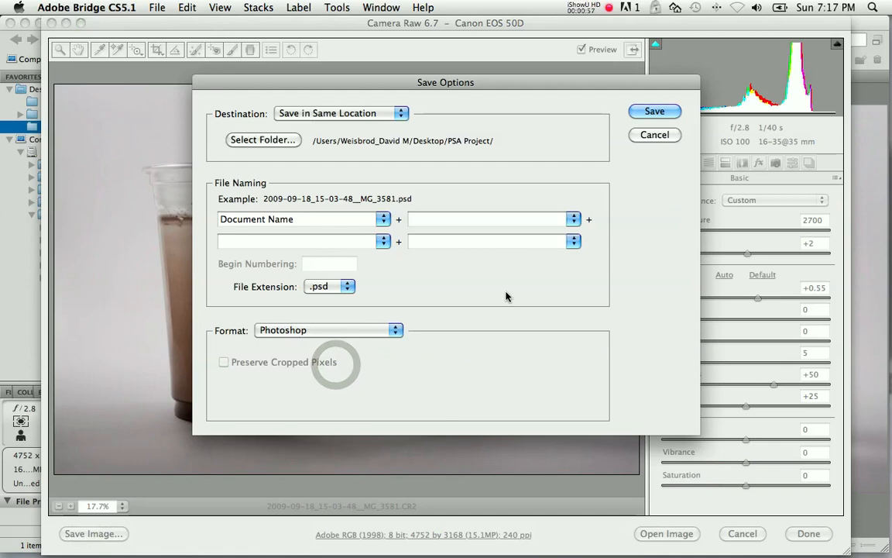
left_click(653, 111)
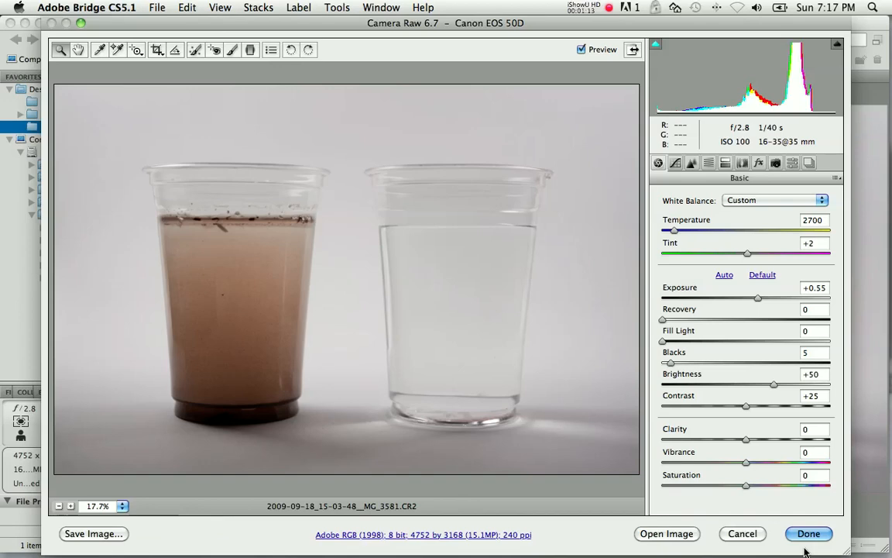
left_click(804, 478)
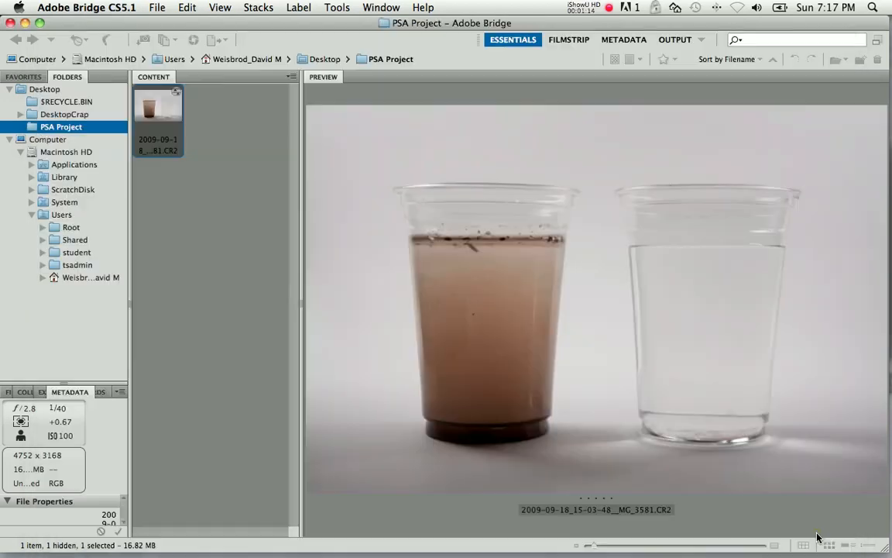
Preview the saved PSD and the original CR2 photo in the PSA Project folder
left_click(240, 227)
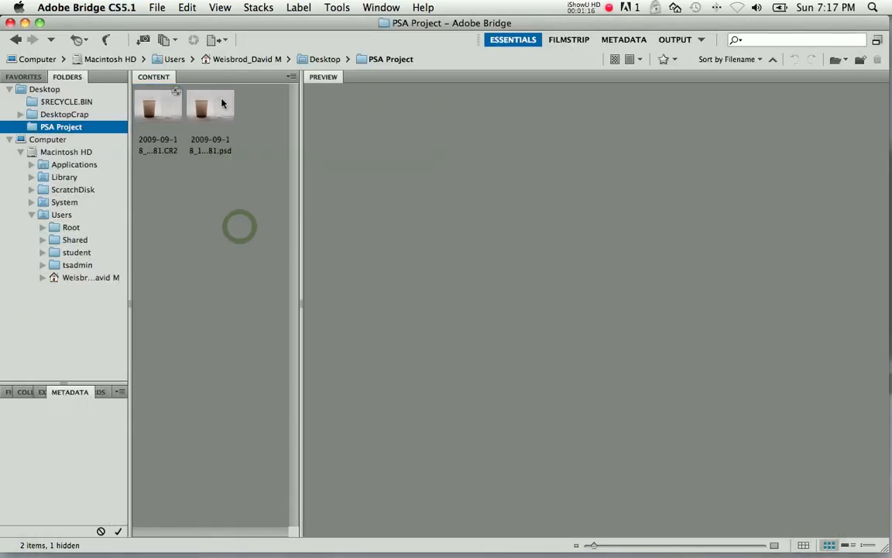
left_click(221, 103)
left_click(147, 99)
left_click(204, 113)
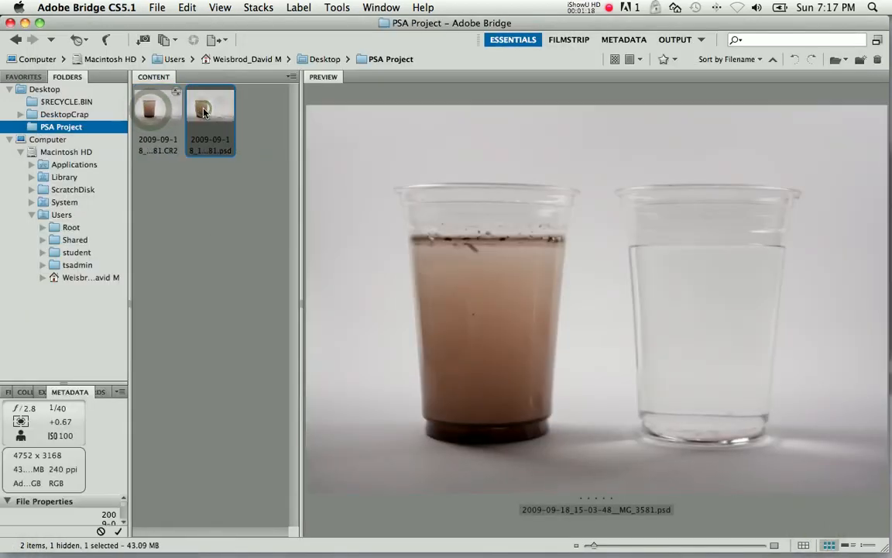
right_click(203, 113)
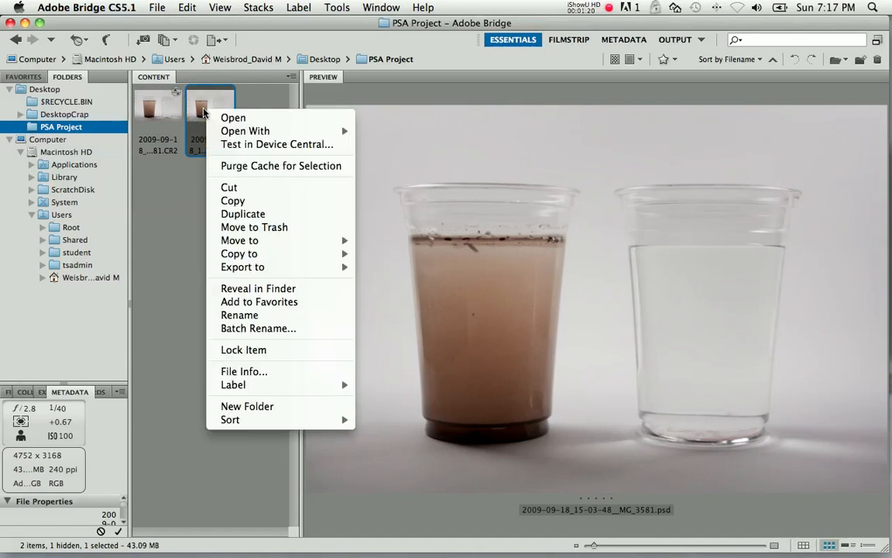
left_click(155, 294)
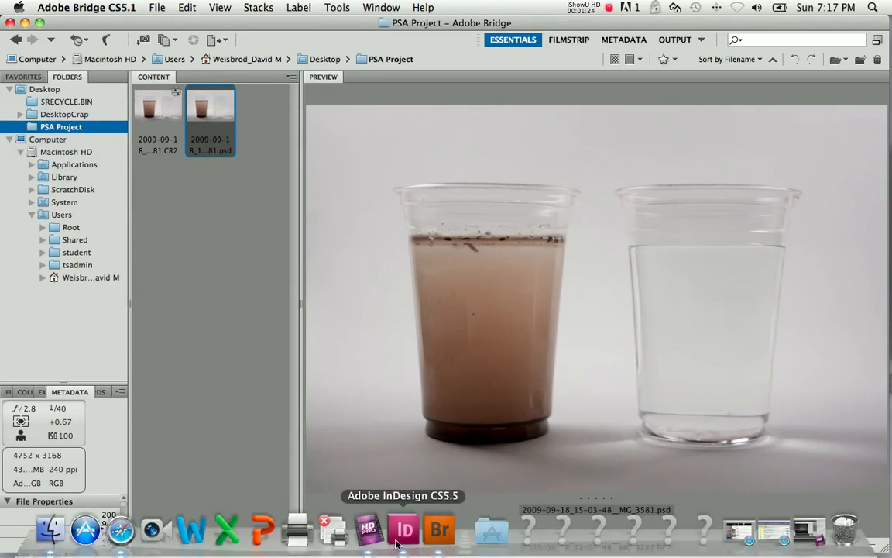
Switch to InDesign and set up a new print document with Tabloid page size in portrait orientation
left_click(397, 535)
left_click(104, 9)
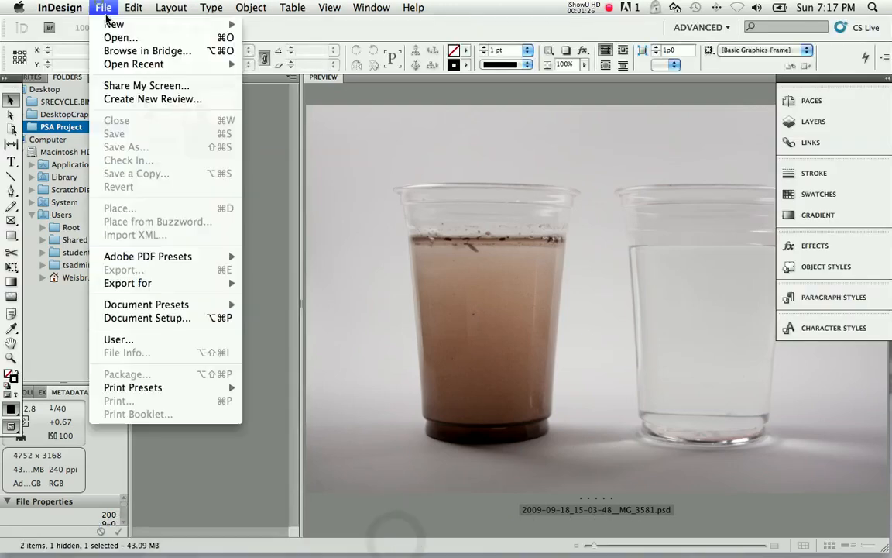
mouse_move(155, 24)
left_click(275, 29)
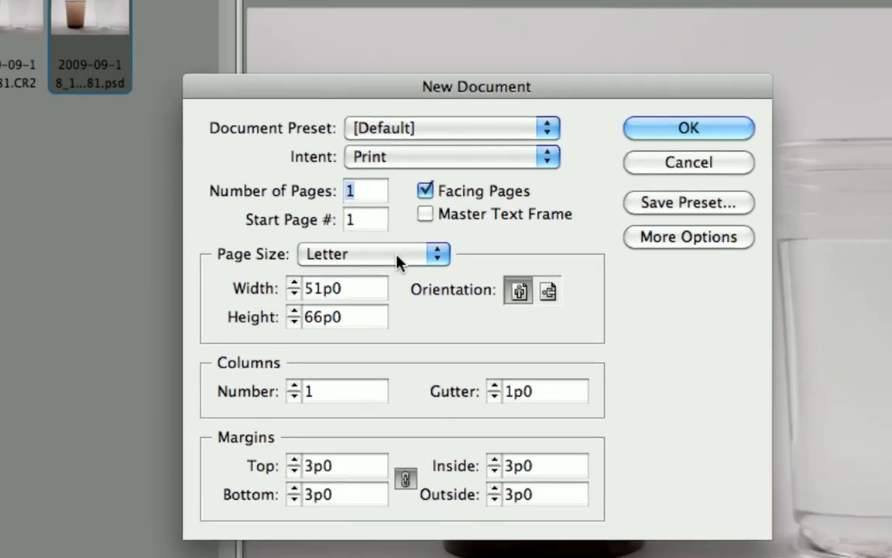
left_click(396, 258)
left_click(396, 294)
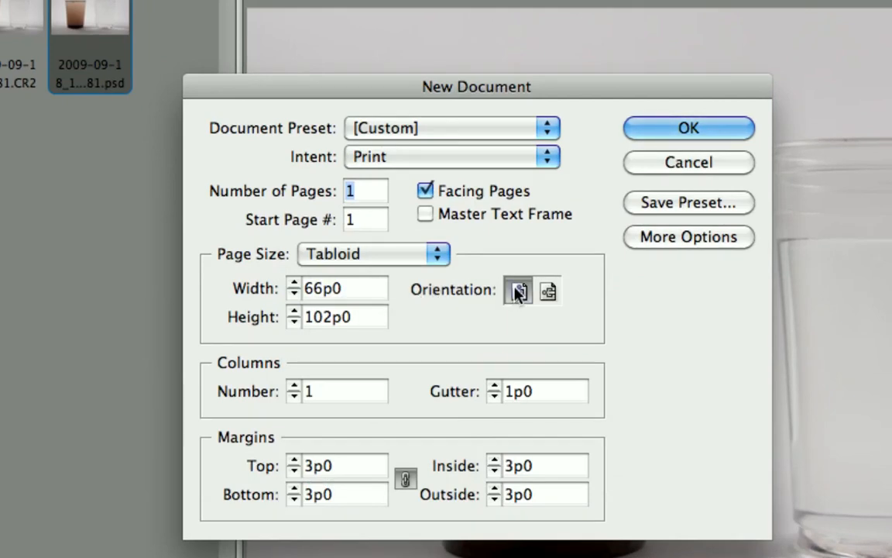
left_click(547, 291)
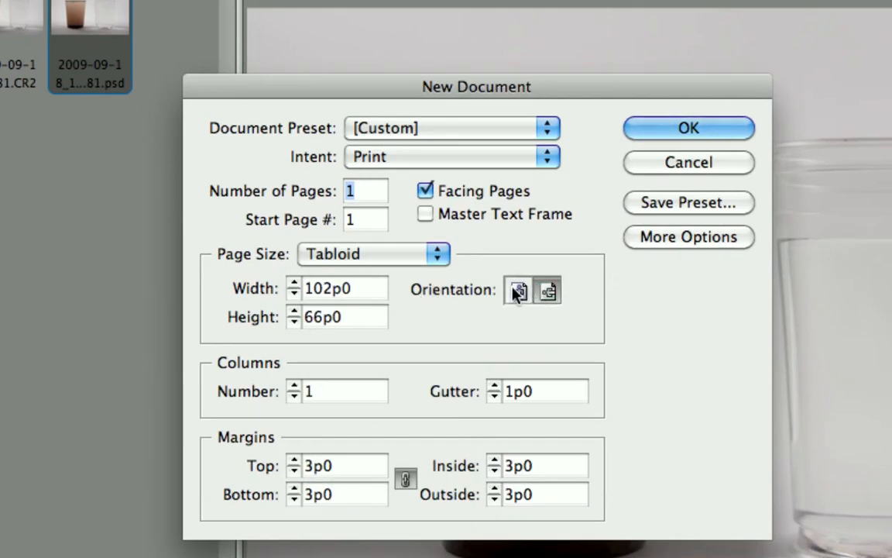
left_click(516, 292)
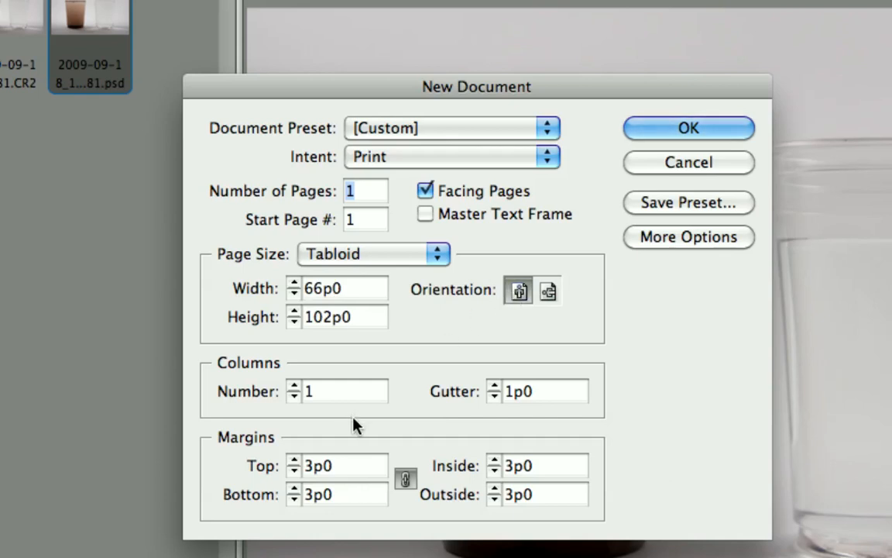
Set all four page margins to 0
left_click_drag(338, 466, 299, 466)
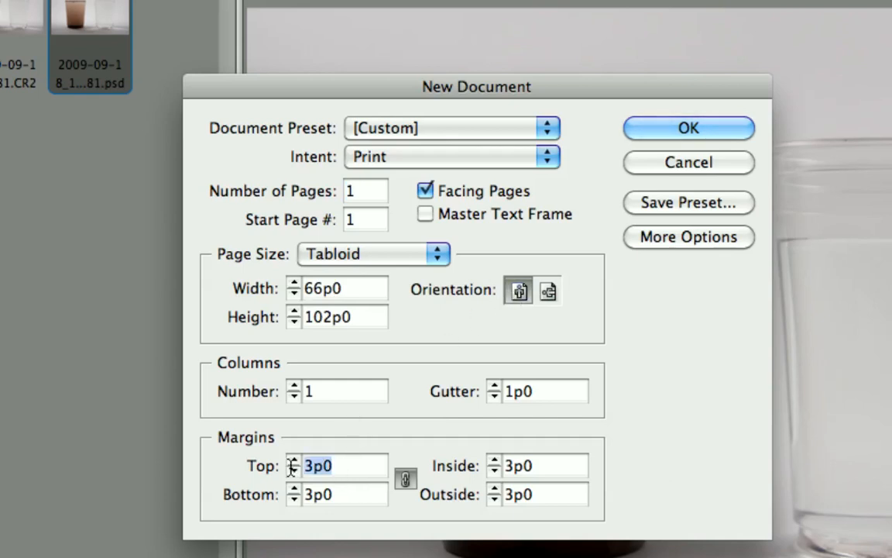
type("0")
key("Tab")
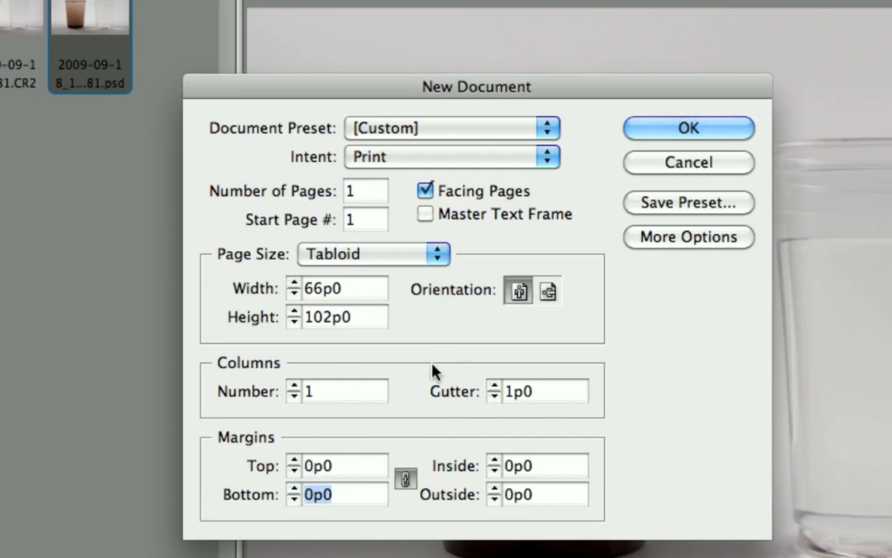
Change all four page margins to .25 in
left_click_drag(360, 465, 290, 462)
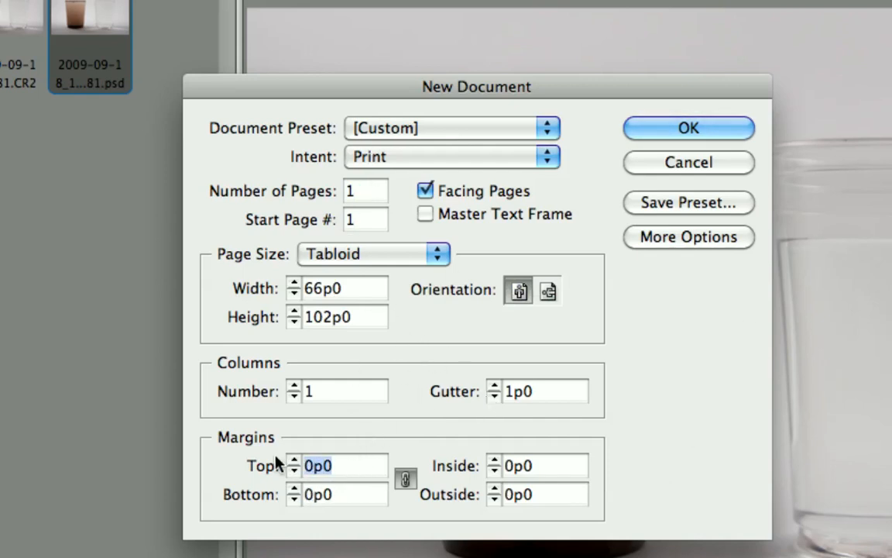
type(".25")
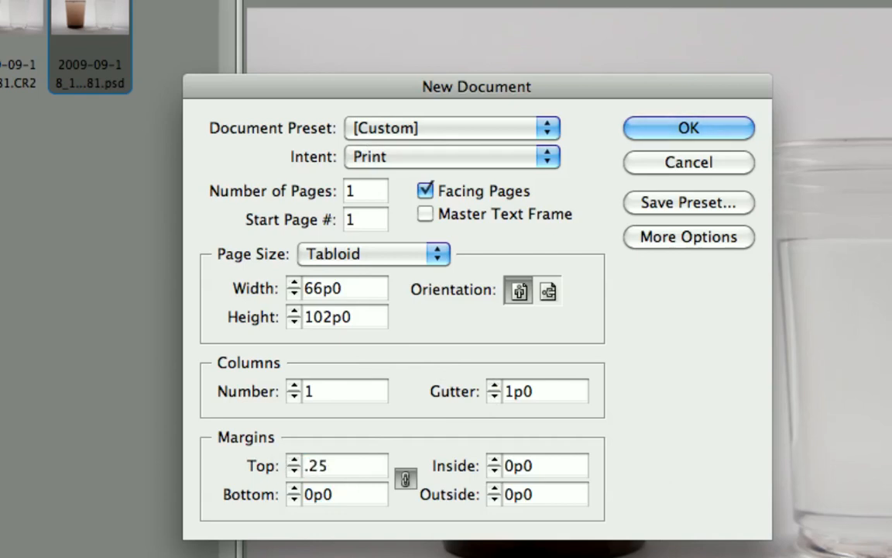
type("in")
key("Tab")
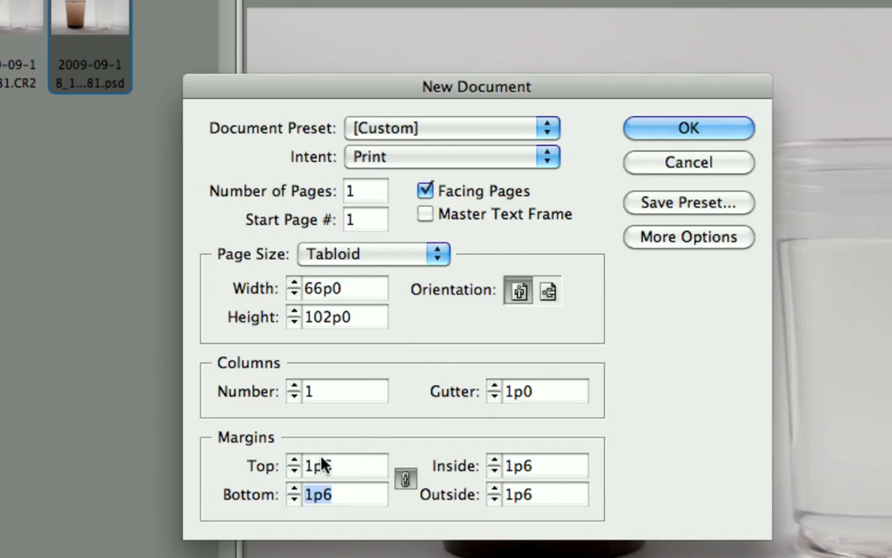
Reset all four margins to 0, turn off Facing Pages, and create the document
key("shift+Tab")
type("0")
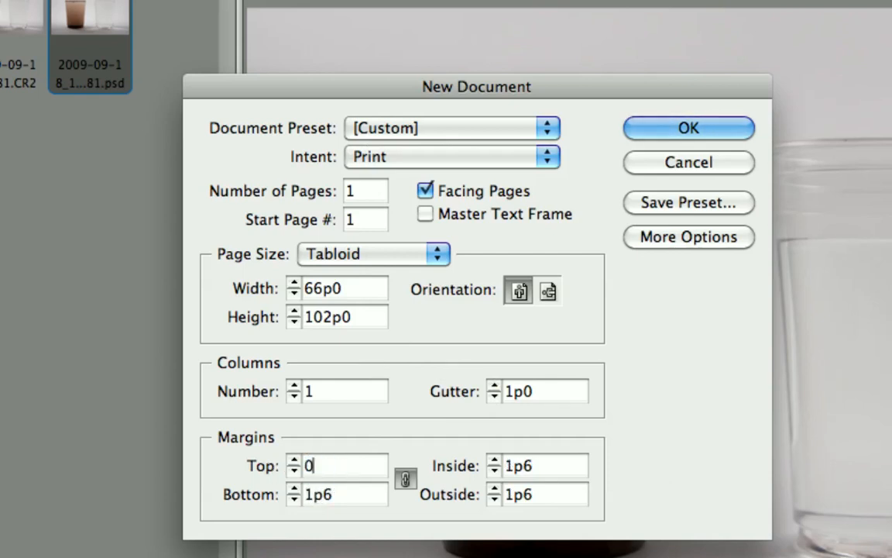
key("Tab")
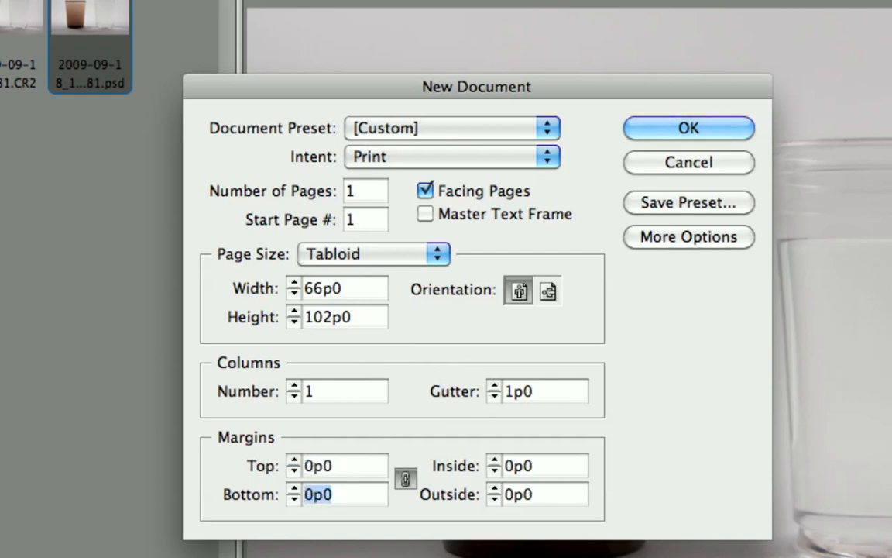
left_click(426, 190)
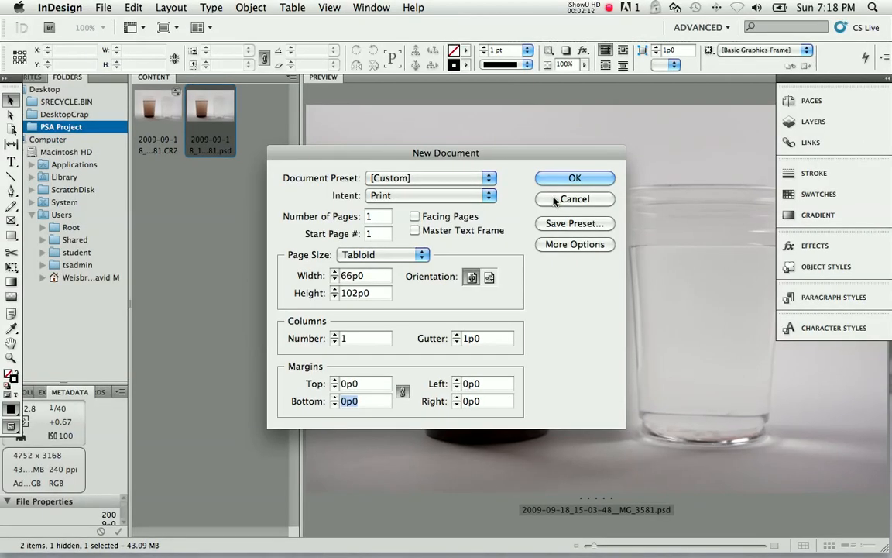
key("Return")
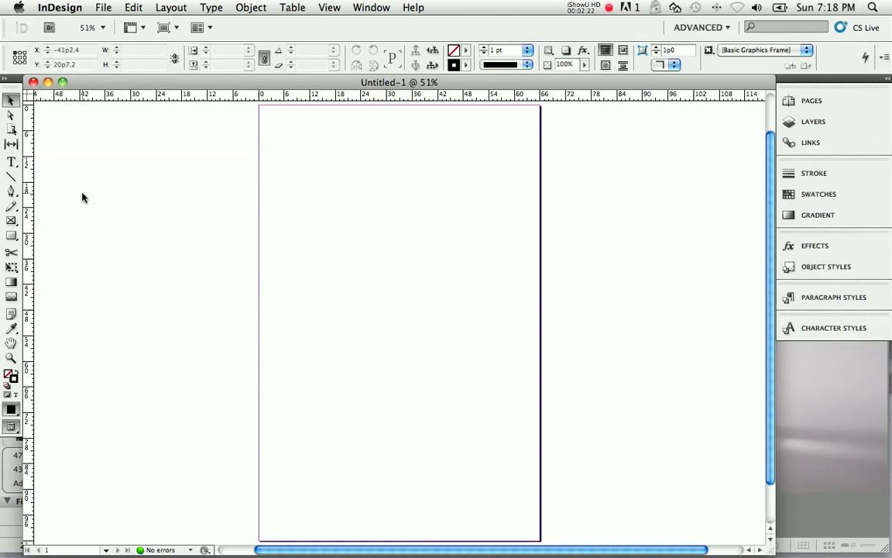
Draw a rectangular image frame 66p0 wide and 75p0 high from the page's top-left corner across its full width
left_click(11, 219)
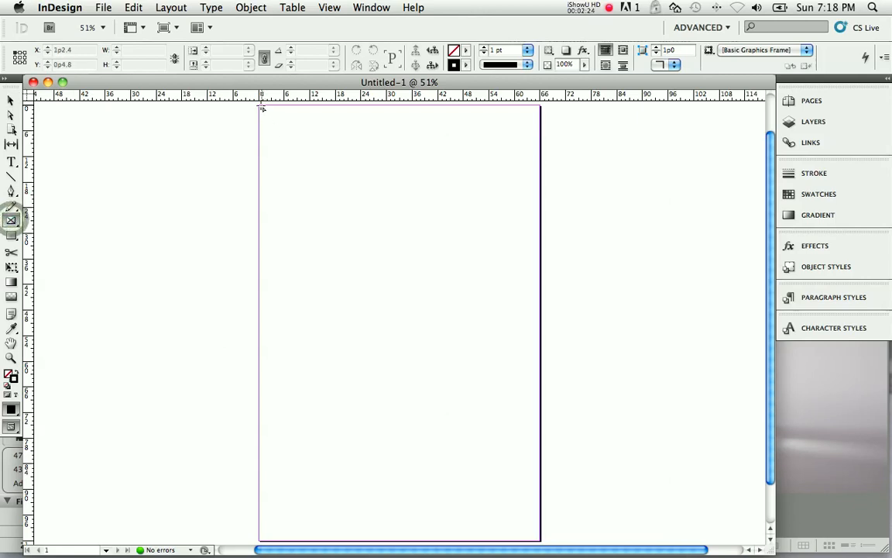
left_click_drag(258, 104, 540, 424)
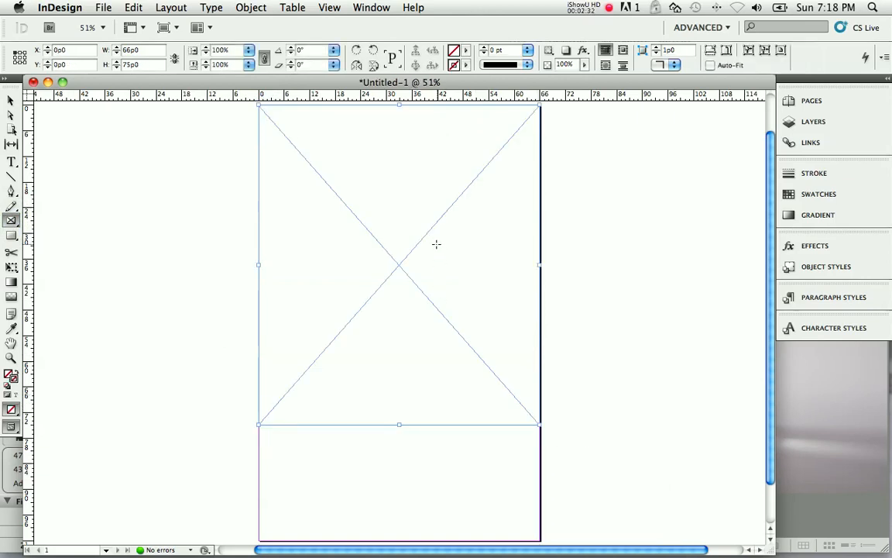
Place 2009-09-18_15-03-48__MG_3581.psd from the Desktop's PSA Project folder into the image frame
left_click(10, 100)
left_click(370, 206)
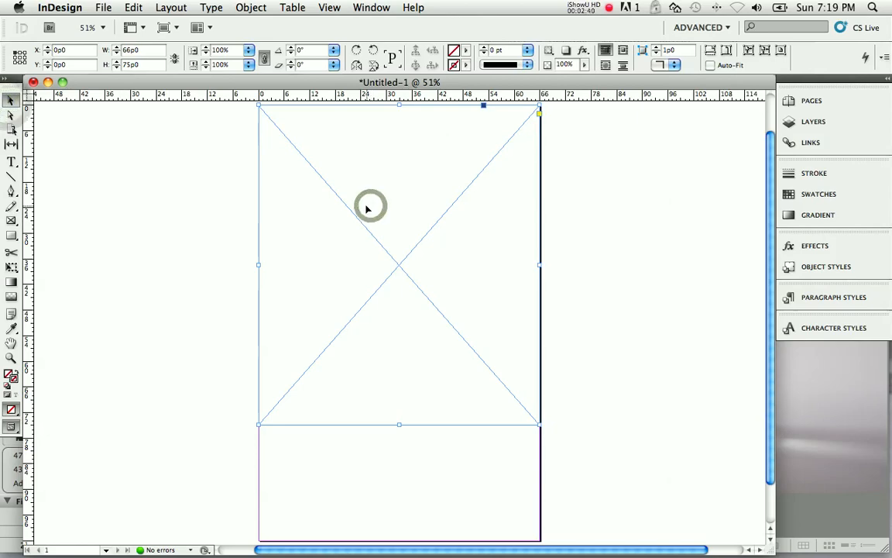
left_click(103, 7)
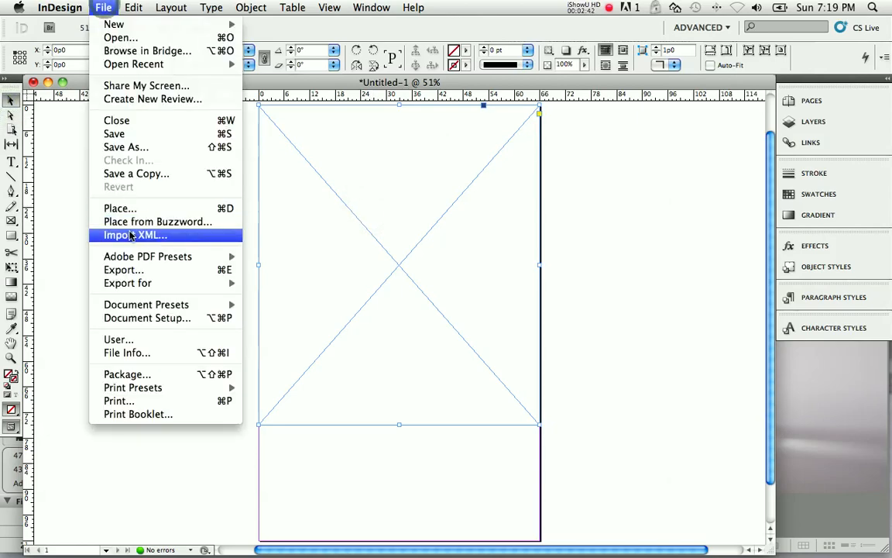
left_click(120, 208)
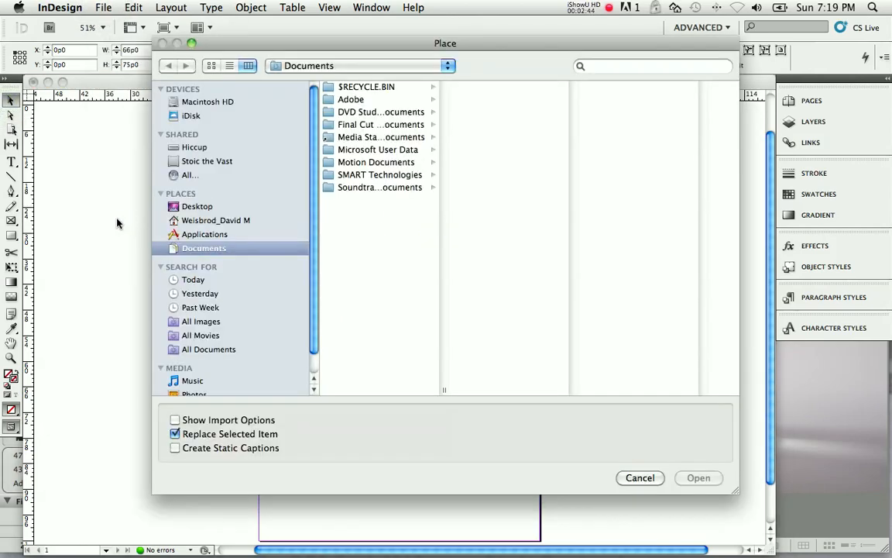
left_click(198, 207)
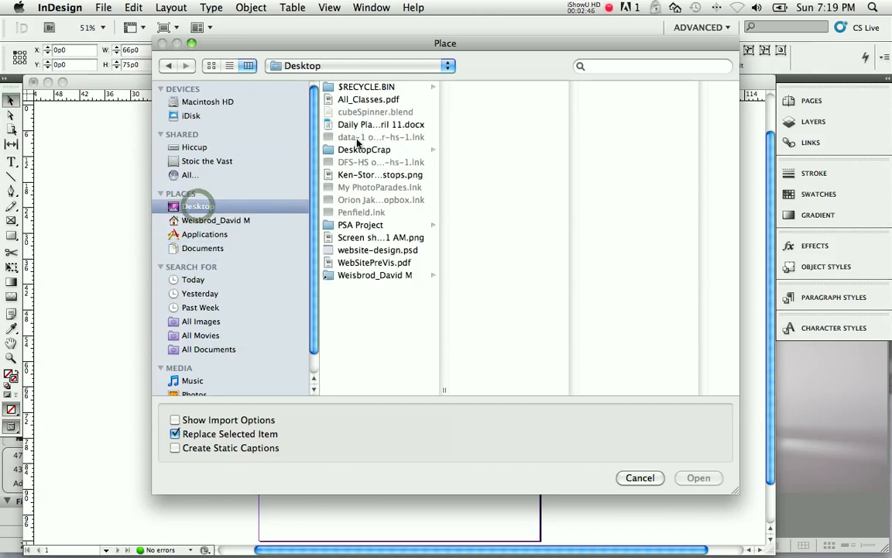
left_click(360, 224)
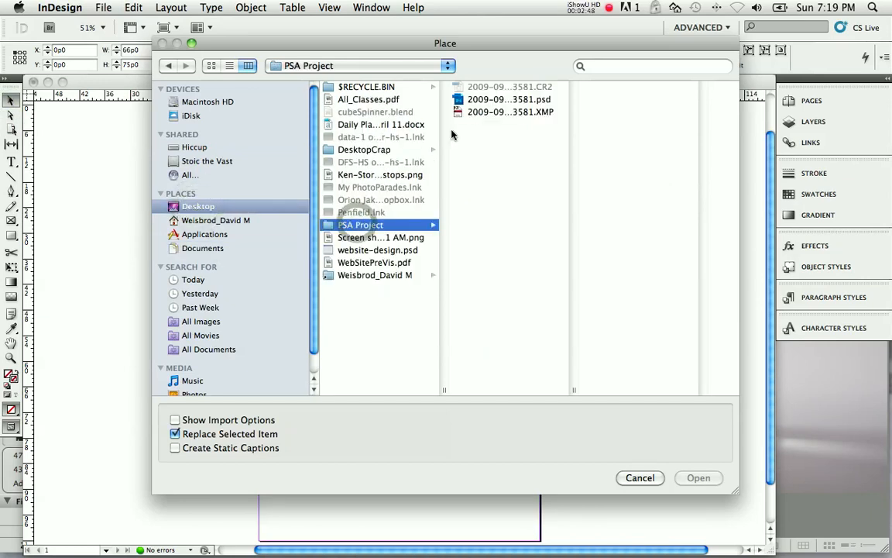
left_click(477, 99)
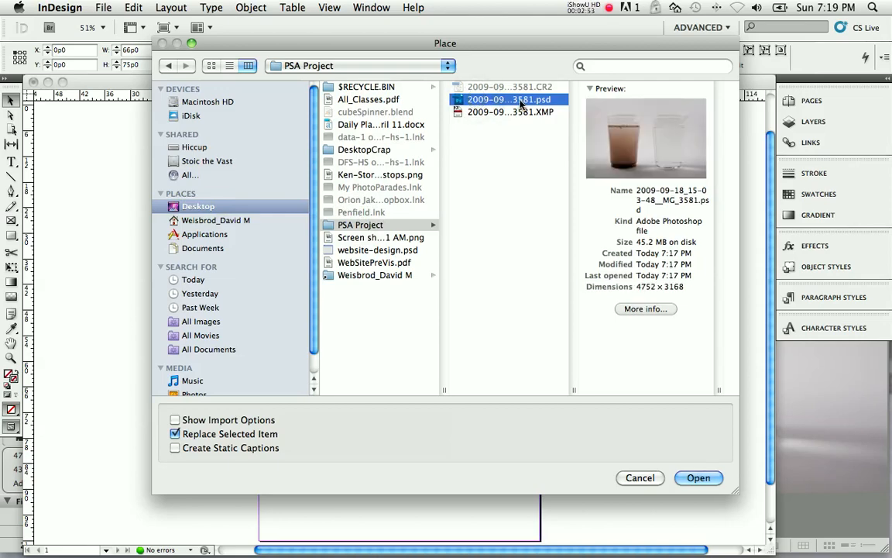
left_click(698, 477)
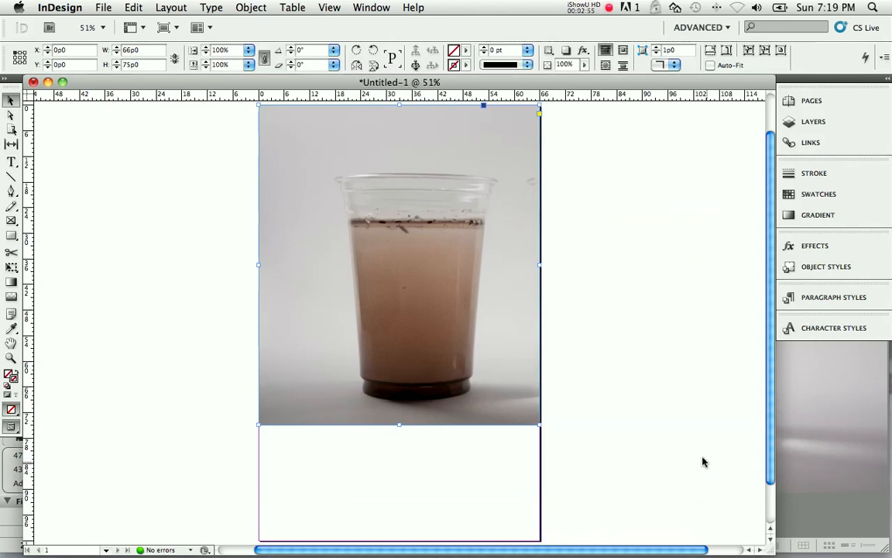
Scale the photo inside its frame proportionally to about 59% and move it down to the middle of the frame
left_click(398, 264)
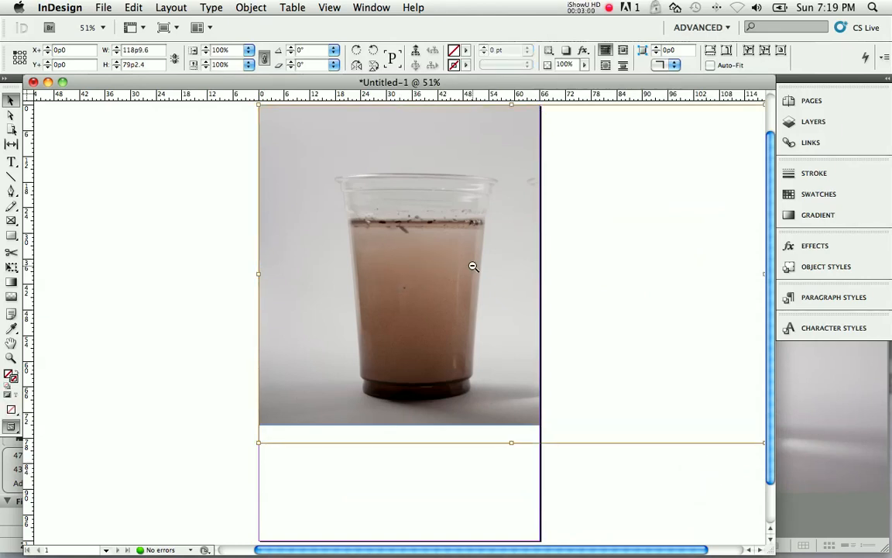
key("super+equal")
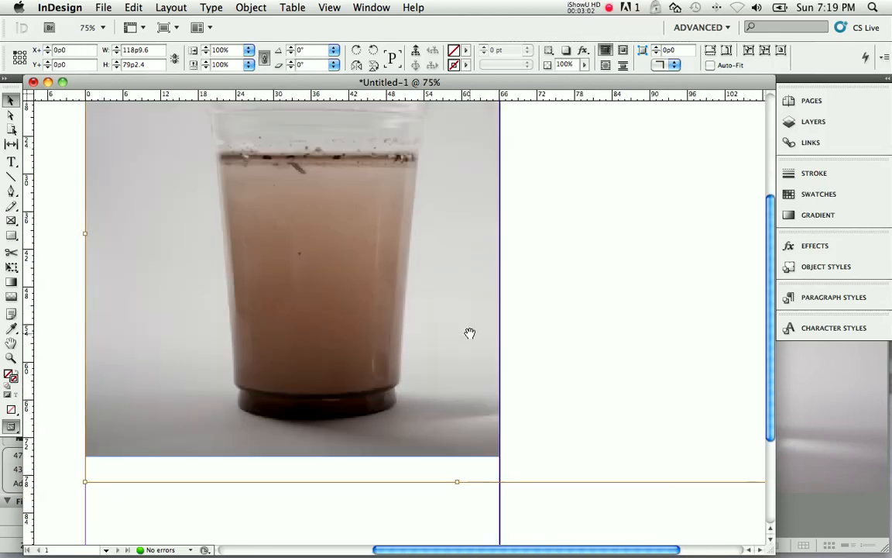
key("super+minus")
key("super+minus")
left_click(469, 333)
left_click(415, 300)
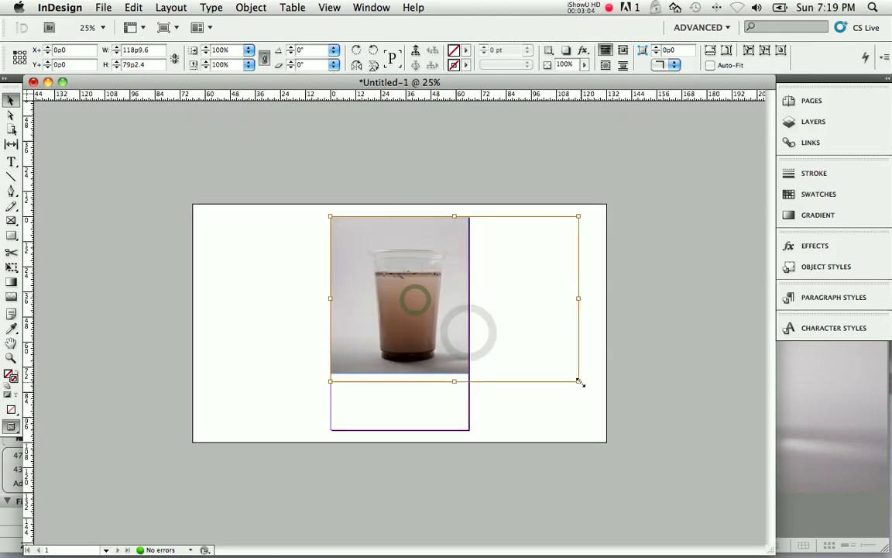
left_click_drag(580, 382, 457, 341)
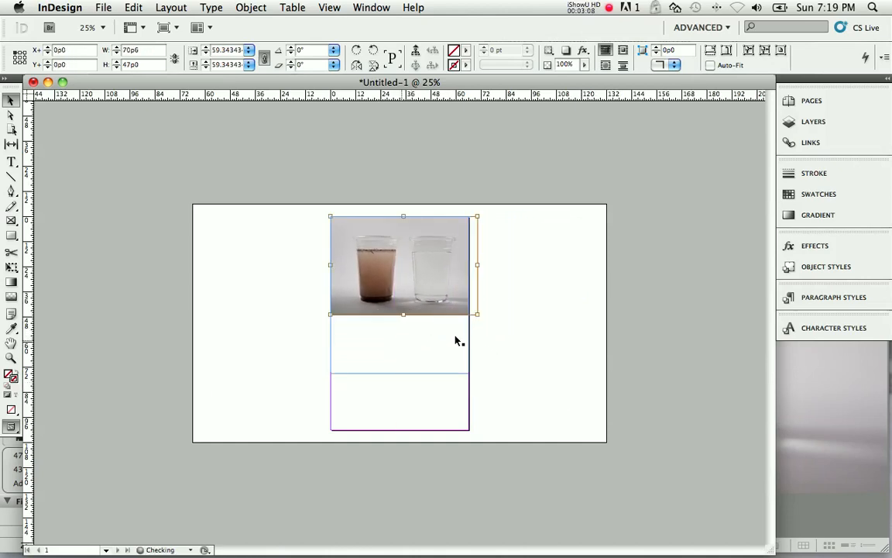
left_click_drag(432, 278, 425, 301)
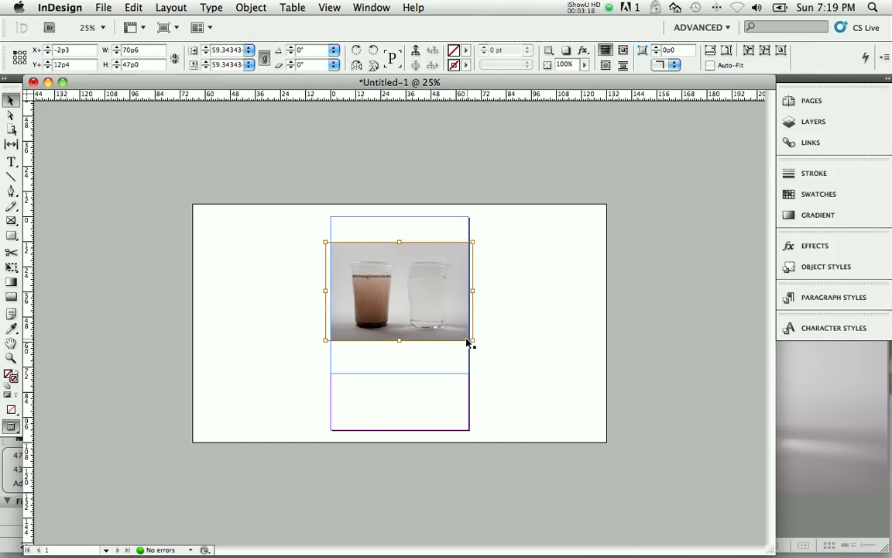
Enlarge the photo to about 90% and shift it so the whole muddy cup shows and the photo meets the frame's bottom edge
left_click_drag(468, 342, 494, 367)
double_click(432, 342)
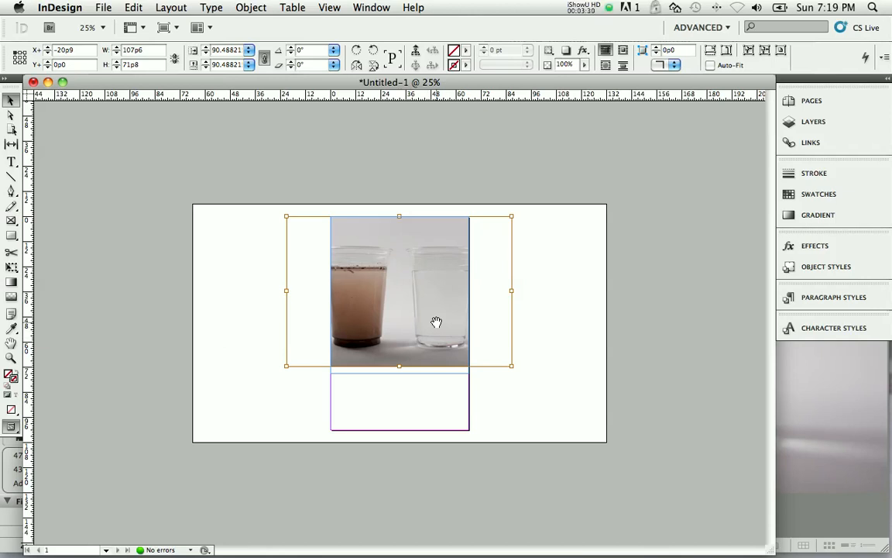
left_click_drag(423, 319, 434, 325)
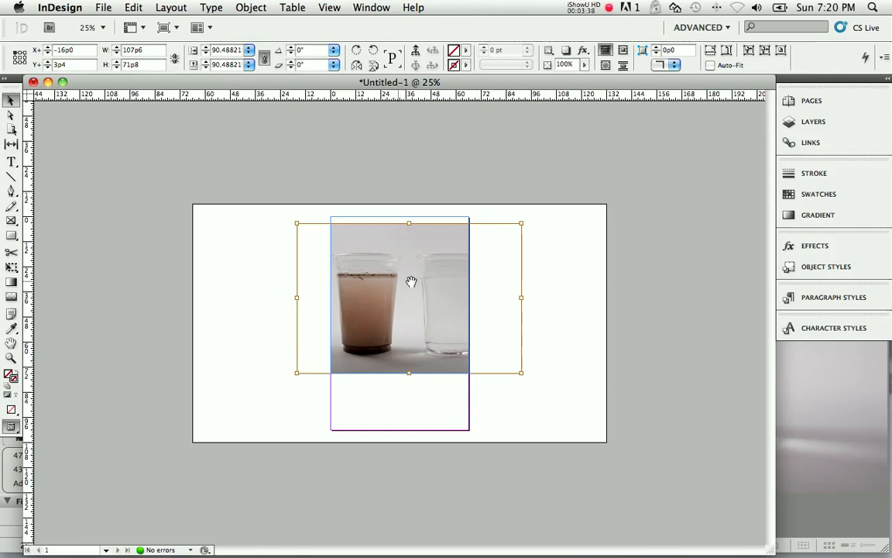
Narrow the image frame from its right edge to 33p0 wide so it covers only the left half of the page
left_click(11, 99)
left_click(581, 284)
left_click(452, 312)
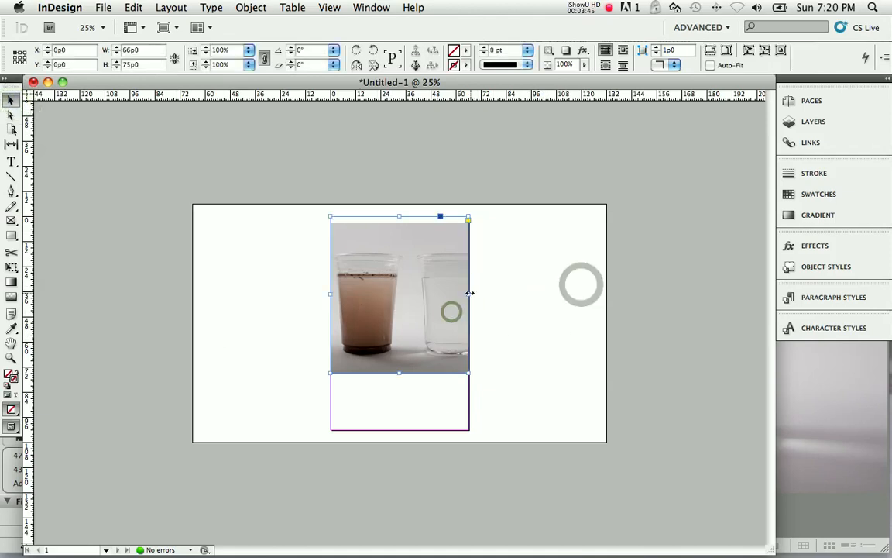
left_click_drag(470, 292, 400, 292)
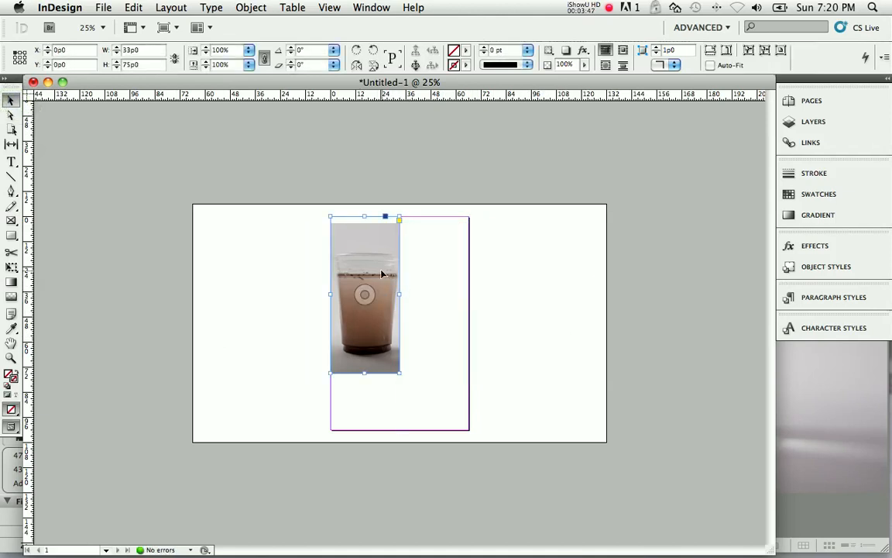
Scale the photo to about 88% and reposition it so the muddy cup fits centred in the narrowed frame
left_click(366, 291)
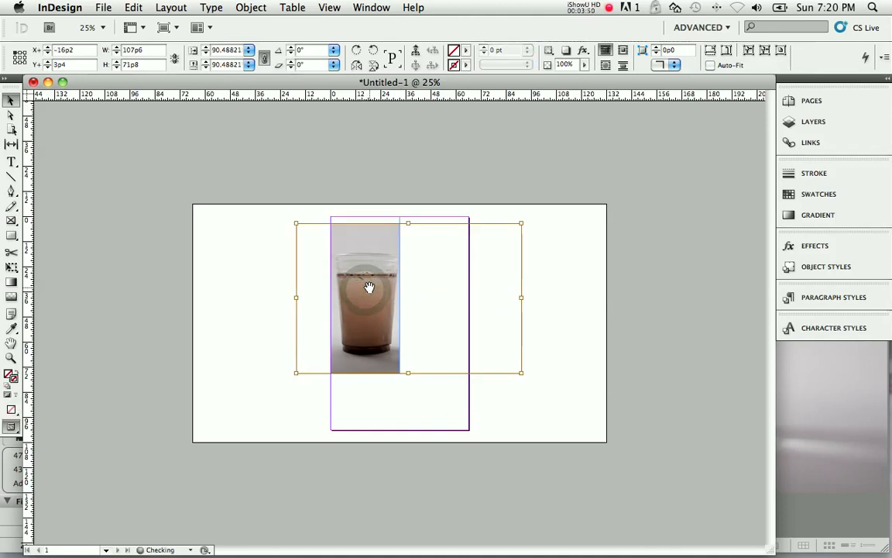
left_click_drag(369, 287, 368, 287)
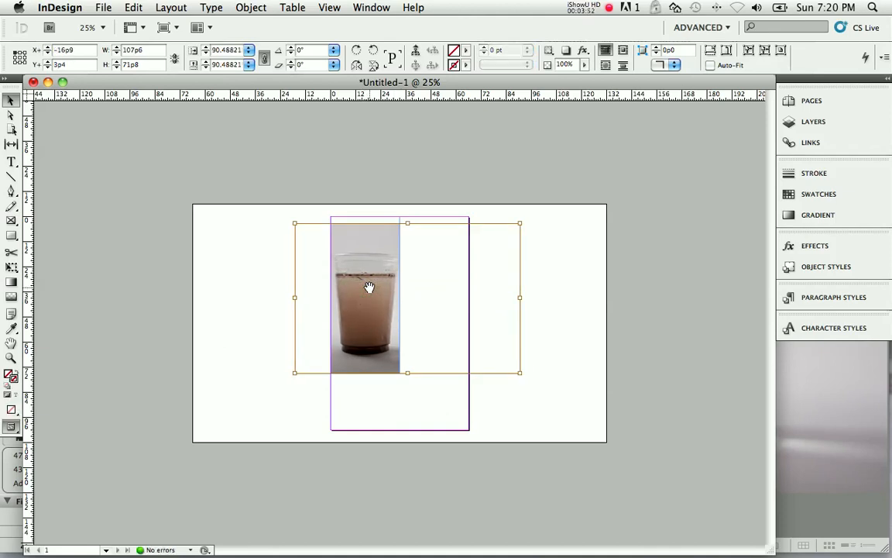
key("super+equal")
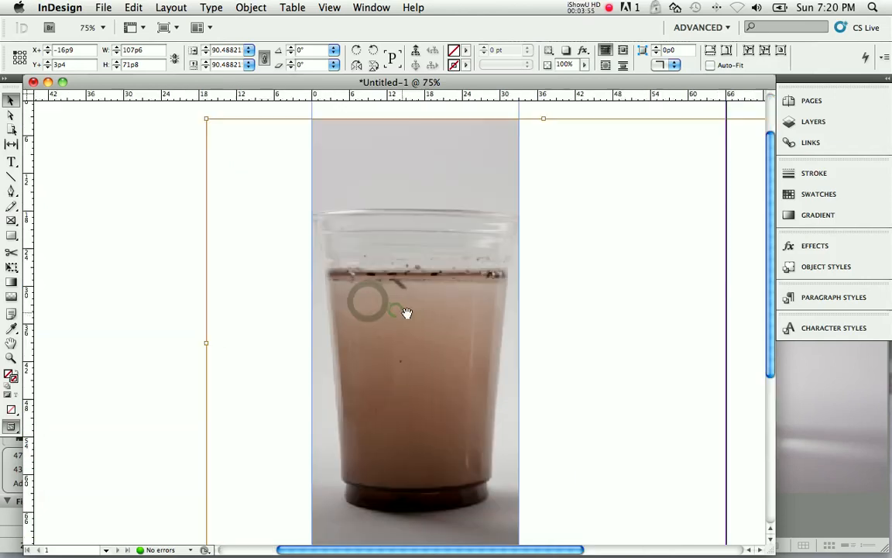
key("super+equal")
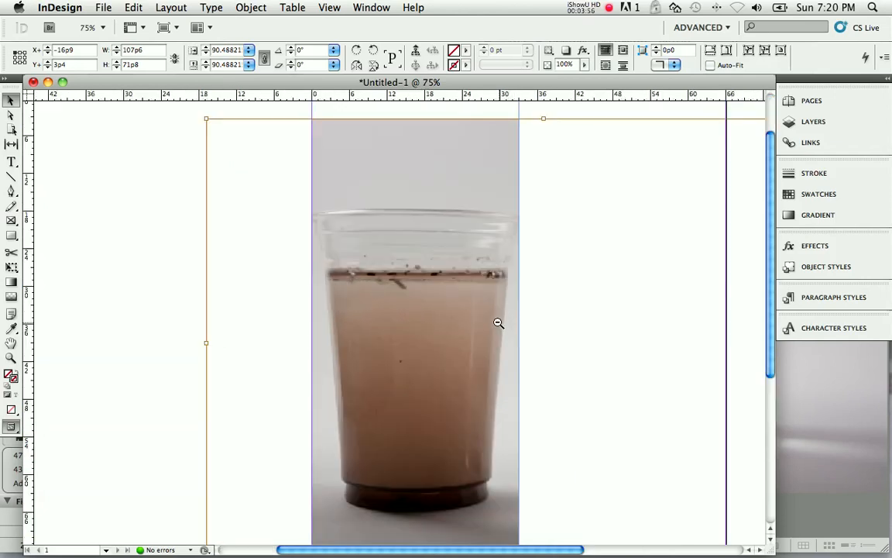
key("super+minus")
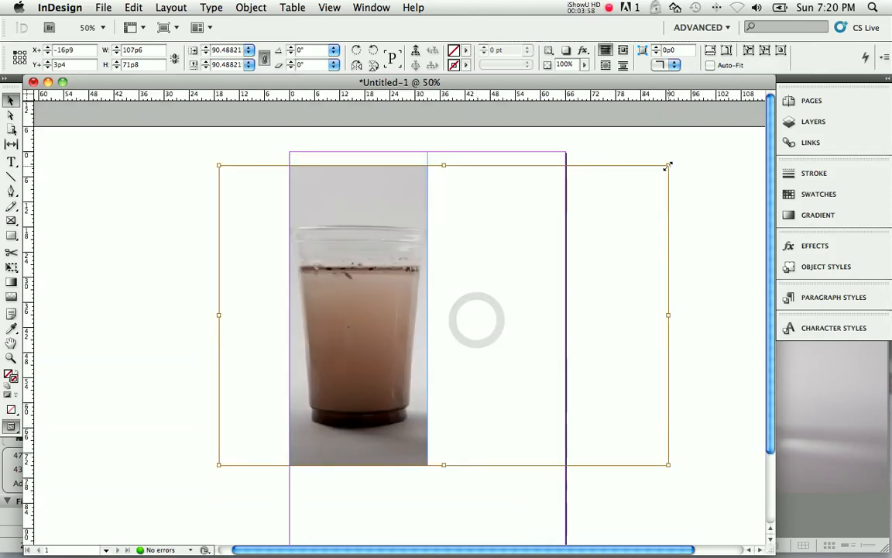
left_click_drag(667, 165, 655, 173)
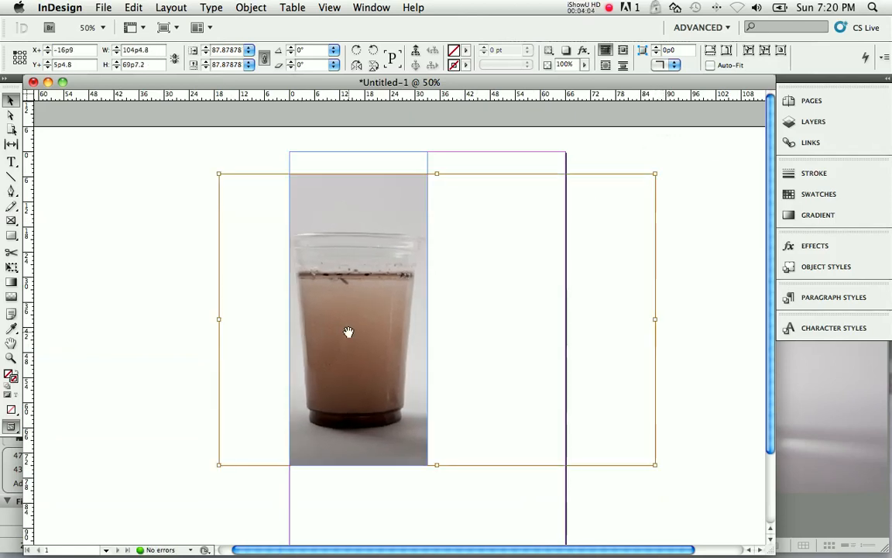
left_click_drag(348, 332, 348, 330)
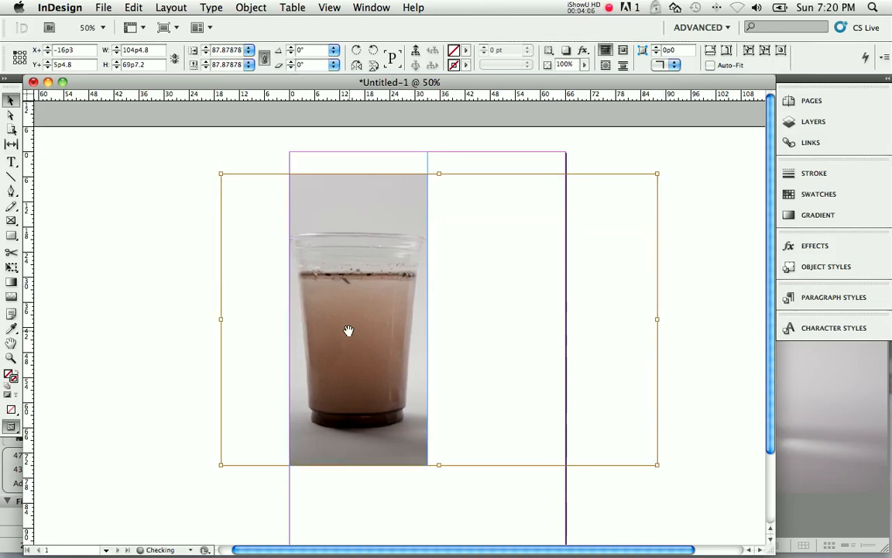
Lower the frame's top edge to the top of the photo, cropping away the empty strip above it
left_click(708, 344)
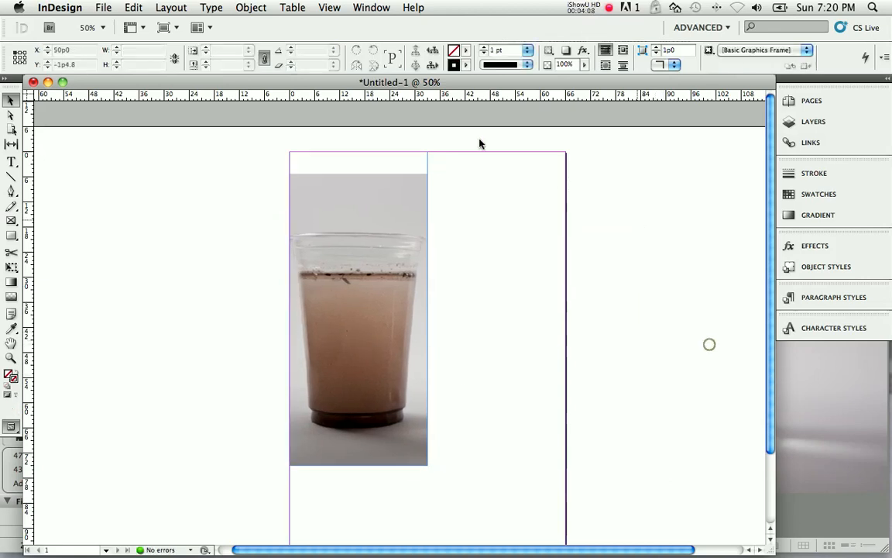
left_click(393, 177)
left_click_drag(358, 175, 356, 176)
left_click(494, 238)
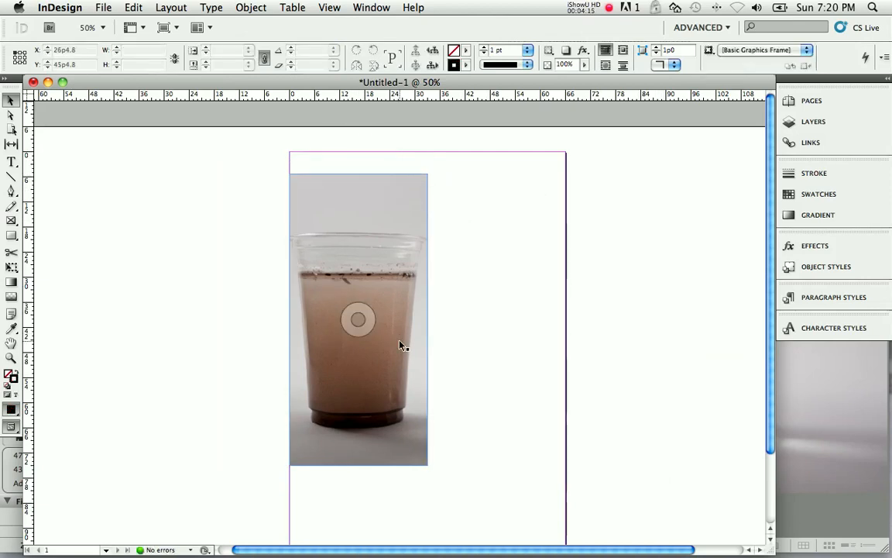
Duplicate the cropped frame onto the right half of the page and shift its photo to show the clear water cup
left_click_drag(398, 340, 359, 329)
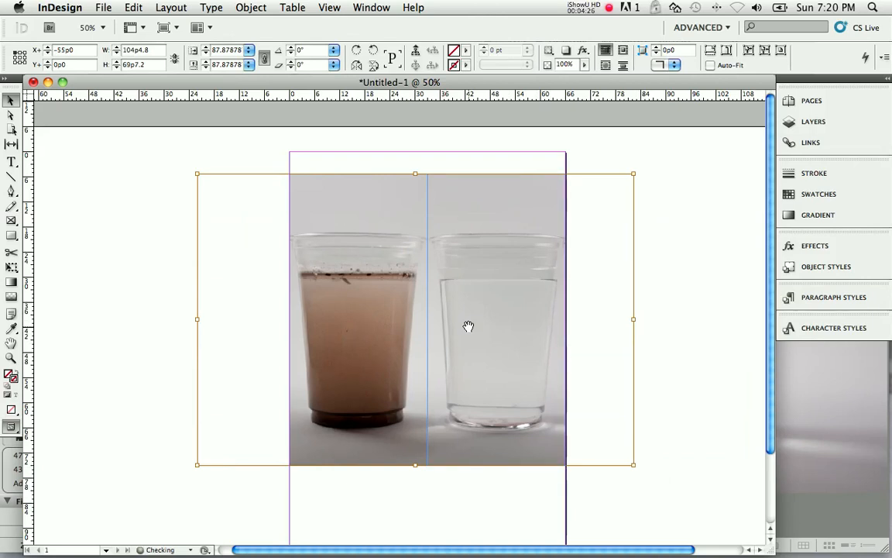
left_click(703, 333)
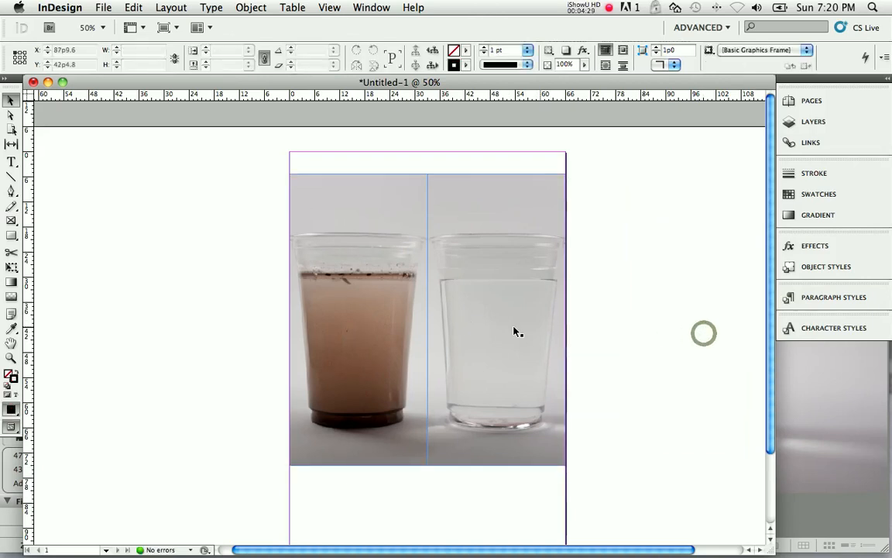
Examine the two adjoining photo frames up close, checking the seam and how the cups line up
left_click(431, 435, "super")
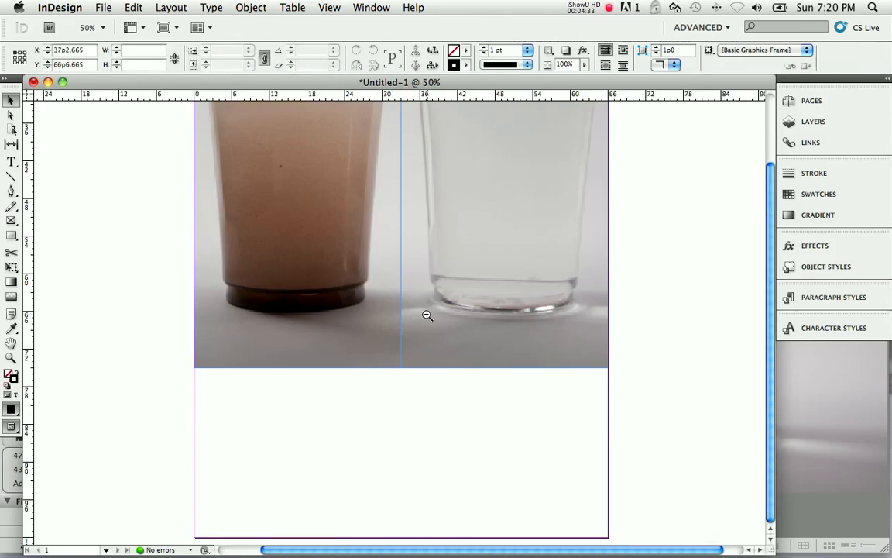
left_click(424, 313, "alt+super")
left_click(425, 316, "alt+super")
left_click(406, 310, "super")
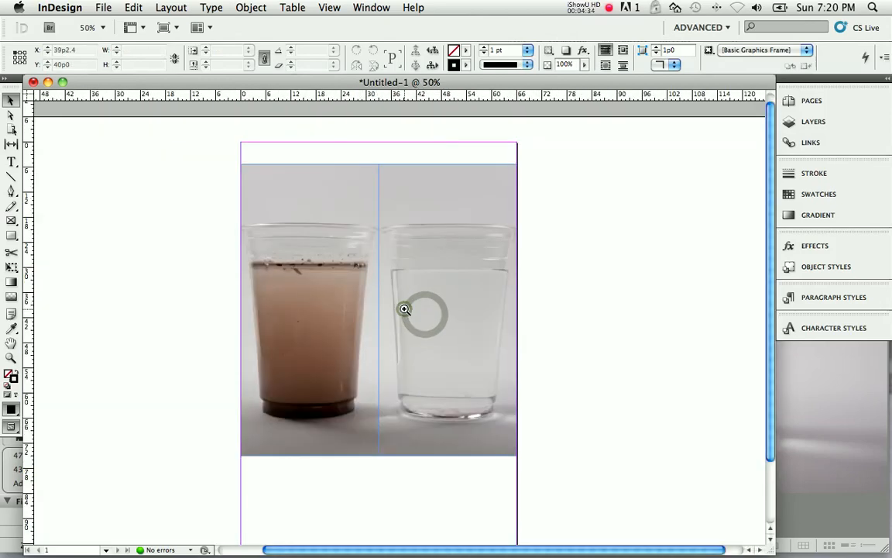
left_click(404, 310, "super")
scroll(402, 310, "right", 5)
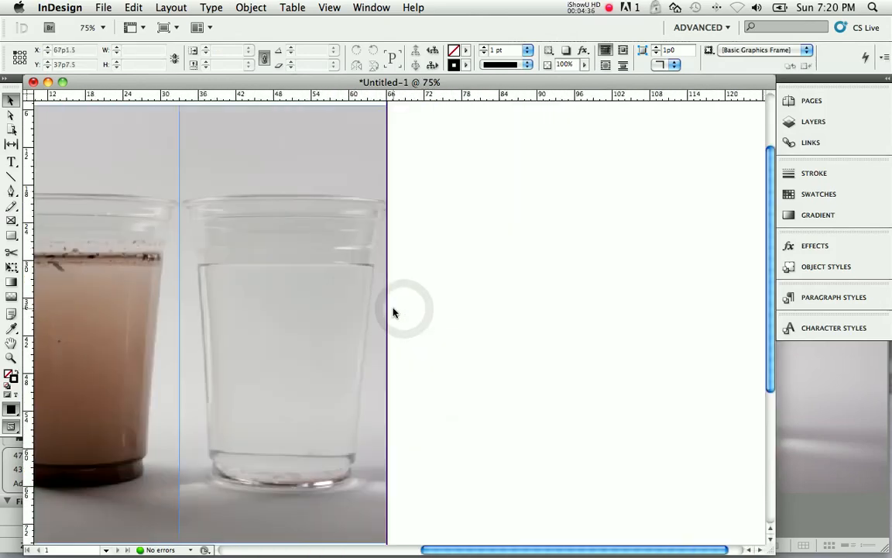
scroll(394, 313, "left", 4)
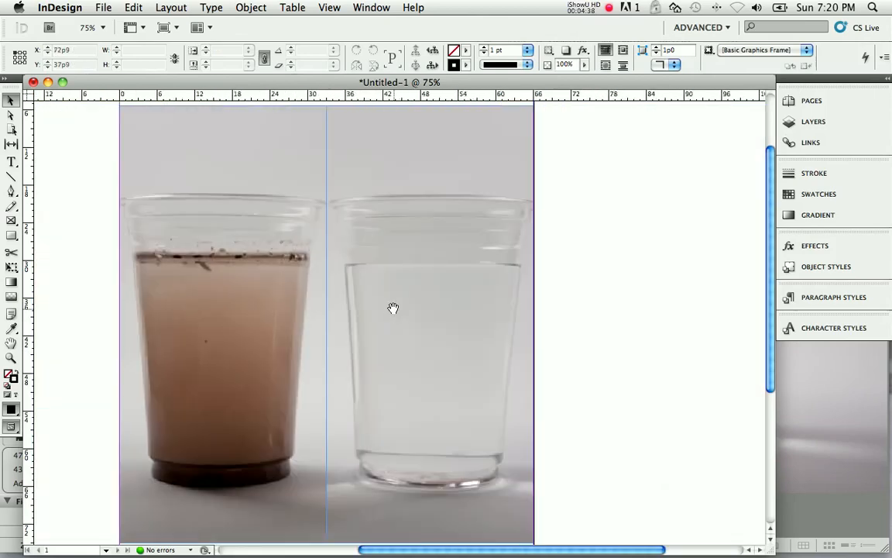
left_click(394, 308, "alt+super")
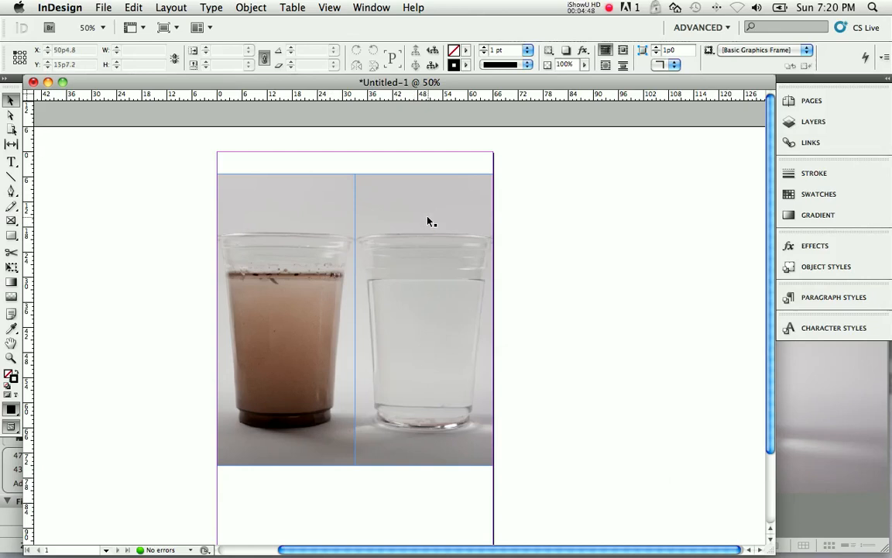
Rename Layer 1, which holds both image frames, as Photos
left_click(813, 121)
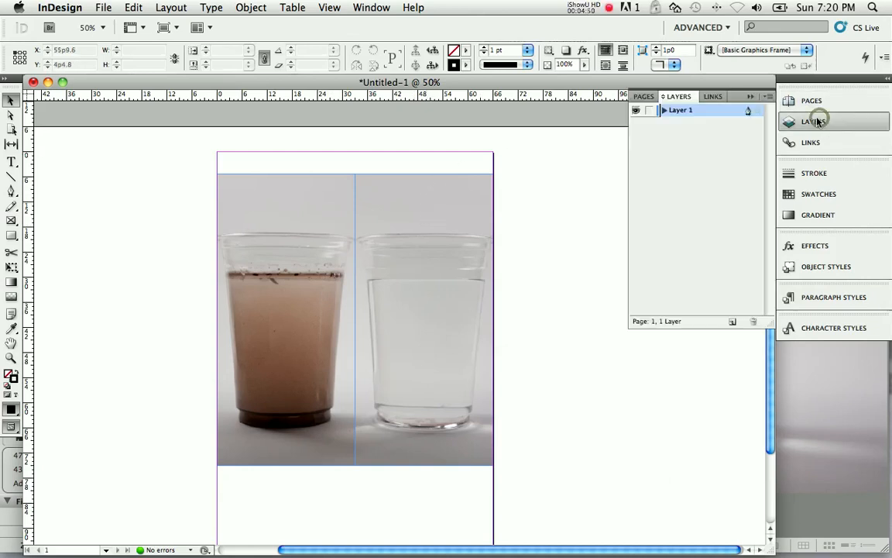
left_click(663, 110)
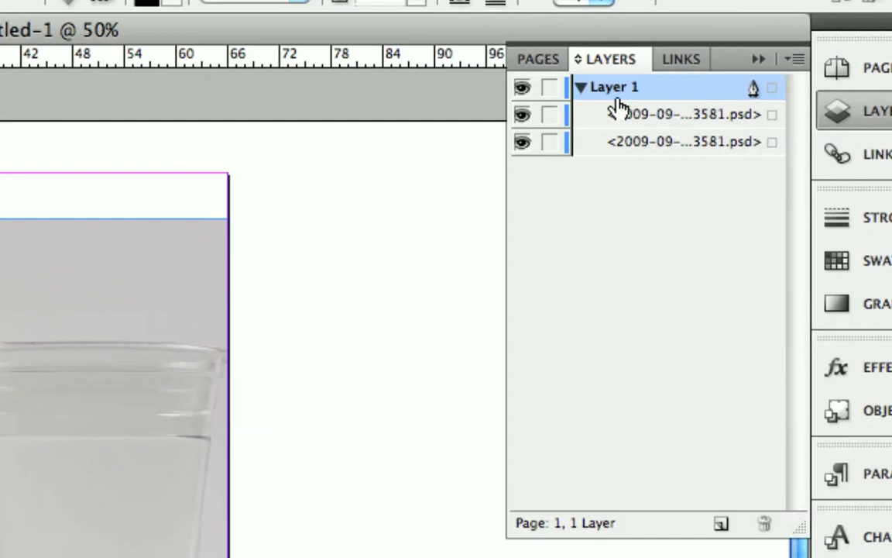
left_click(582, 88)
double_click(603, 91)
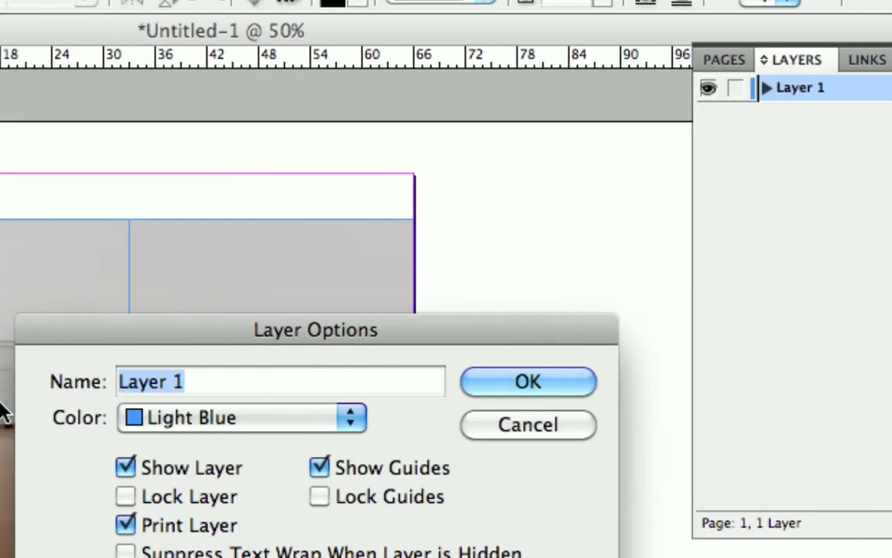
type("Photos")
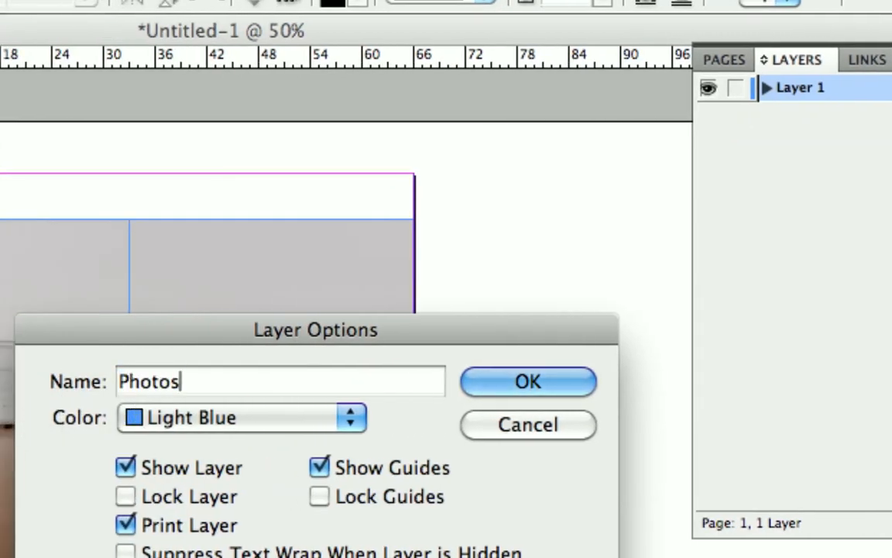
key("Return")
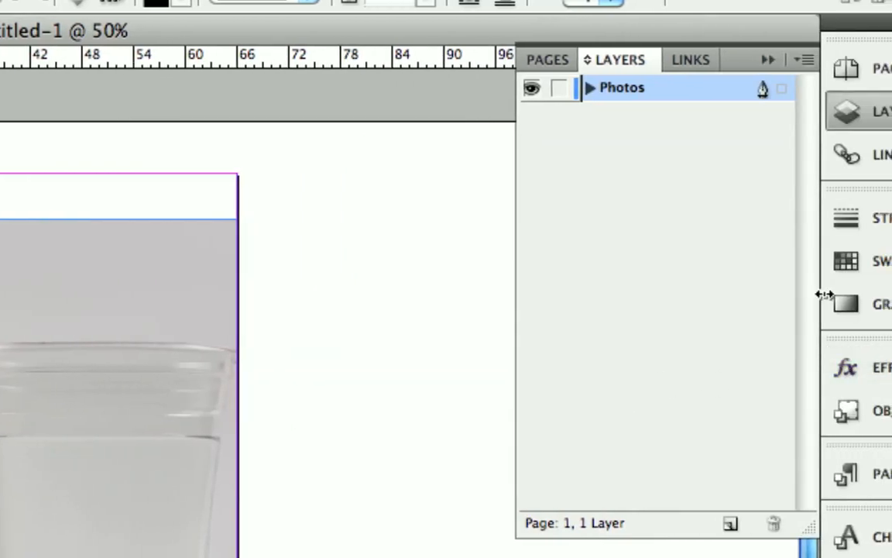
Create a new layer above Photos and name it text
left_click(731, 524)
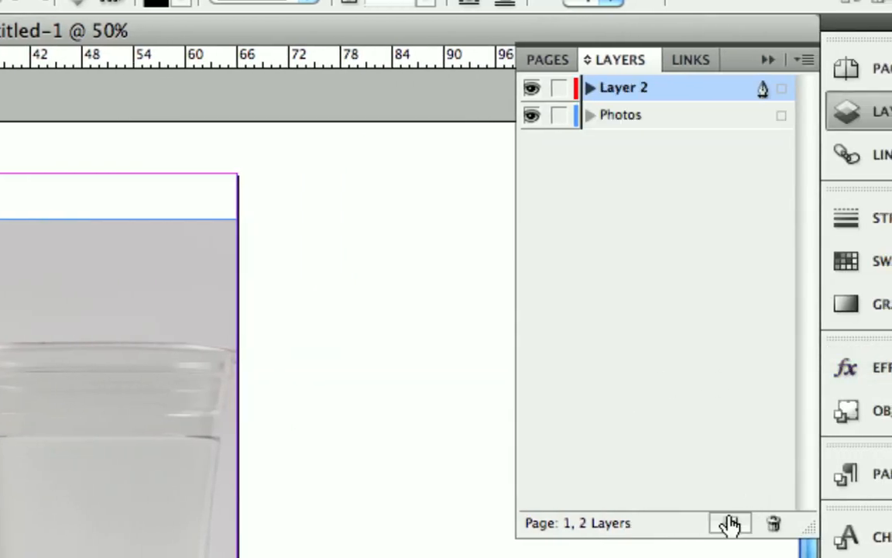
double_click(623, 89)
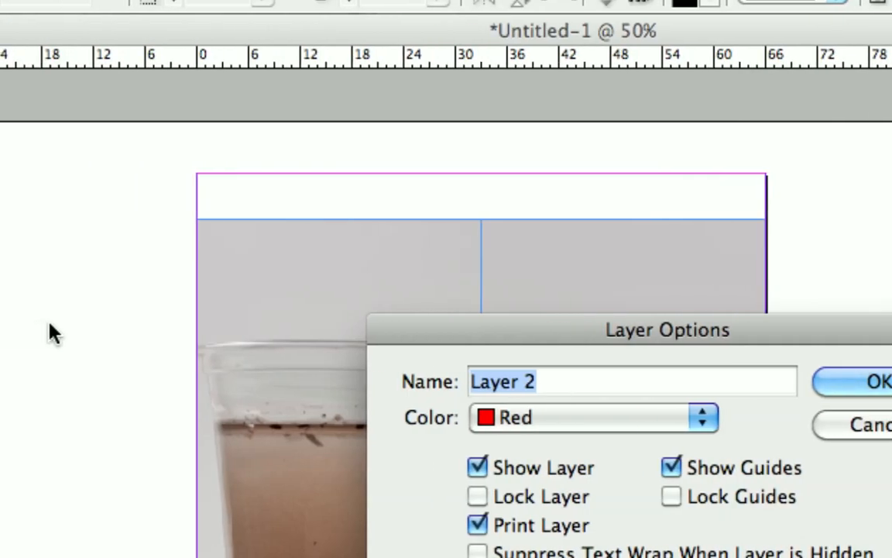
type("text")
key("Return")
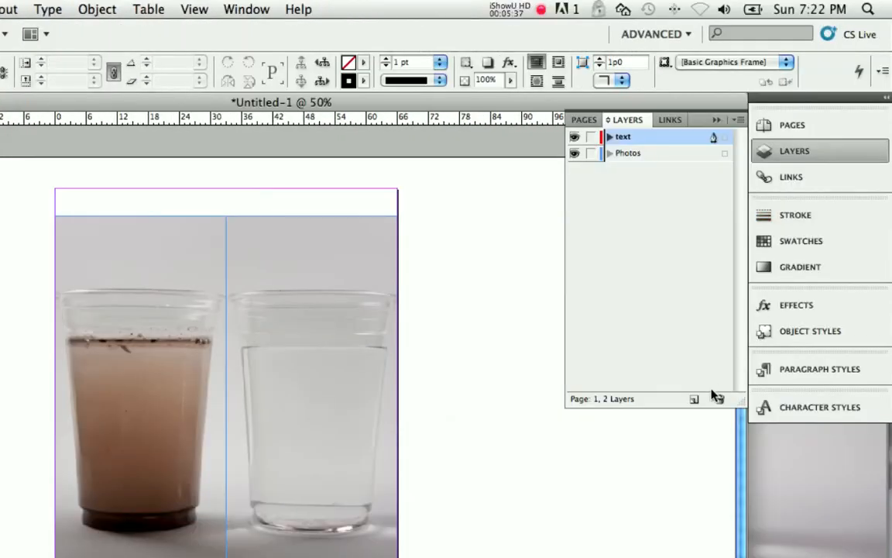
Create a new layer named background and move it beneath the Photos layer
left_click(693, 399)
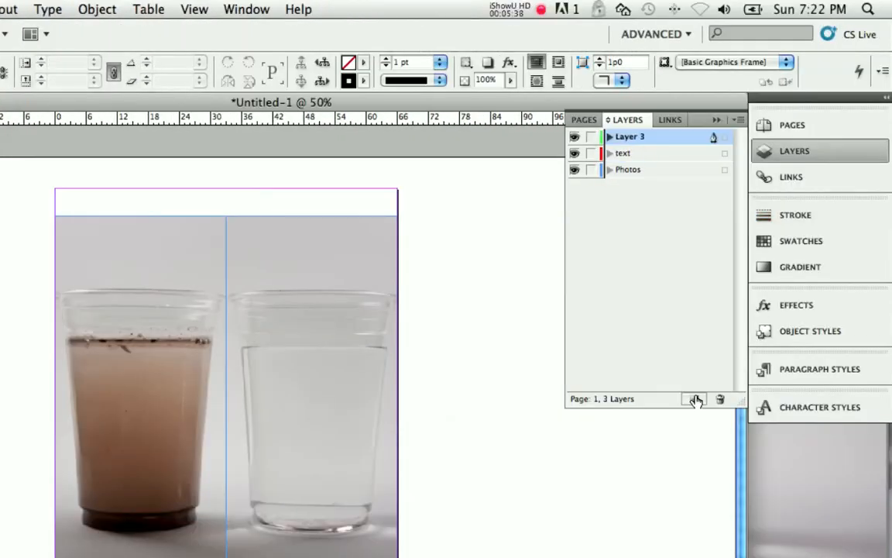
double_click(619, 136)
type("bac")
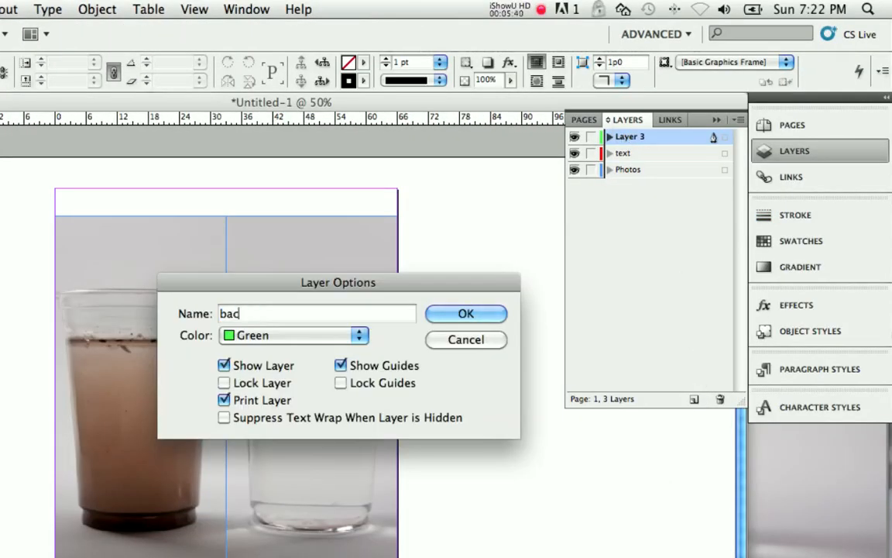
type("kground")
key("Return")
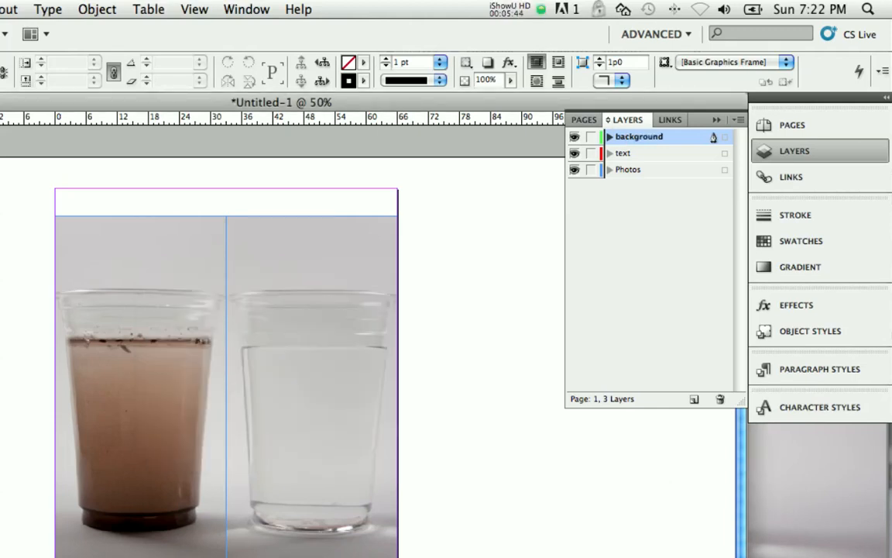
left_click_drag(647, 140, 645, 182)
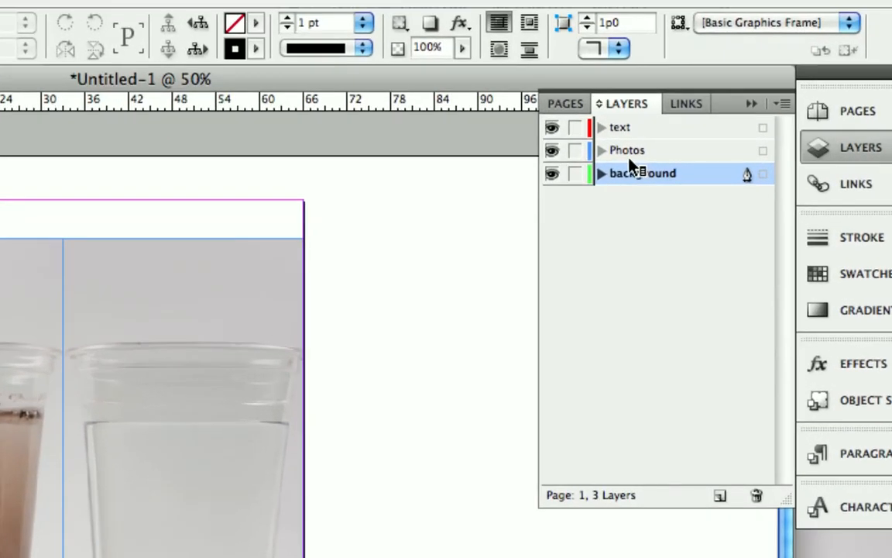
Lock the Photos layer and draw a rectangle about 68p by 104p on the background layer, slightly overhanging the page edges
left_click(576, 152)
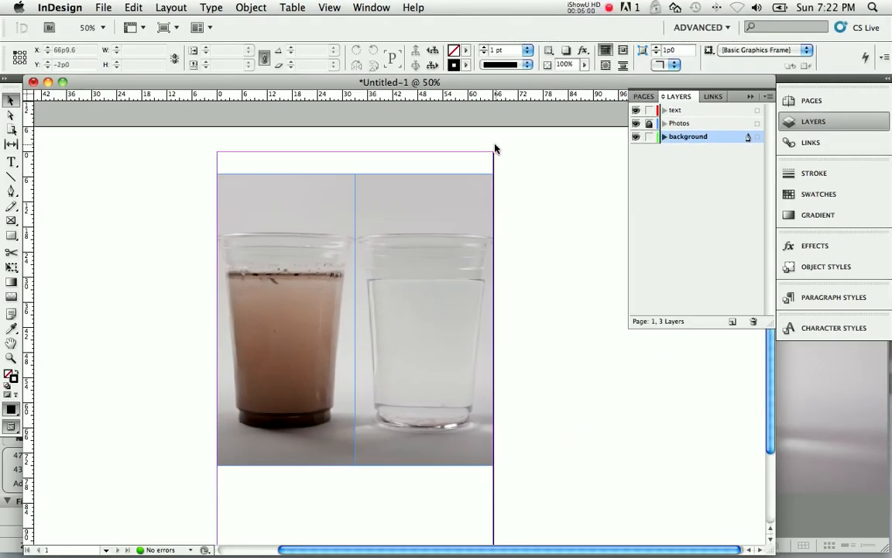
left_click(10, 236)
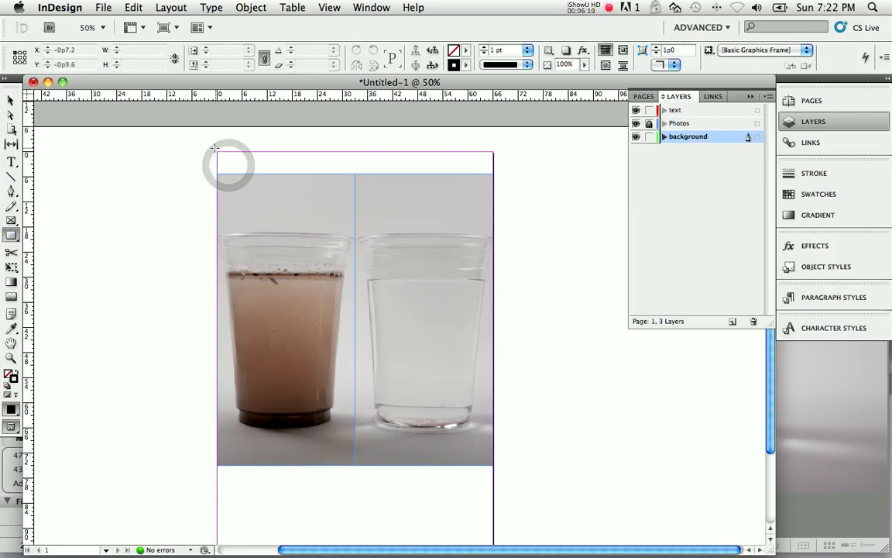
left_click_drag(212, 146, 497, 514)
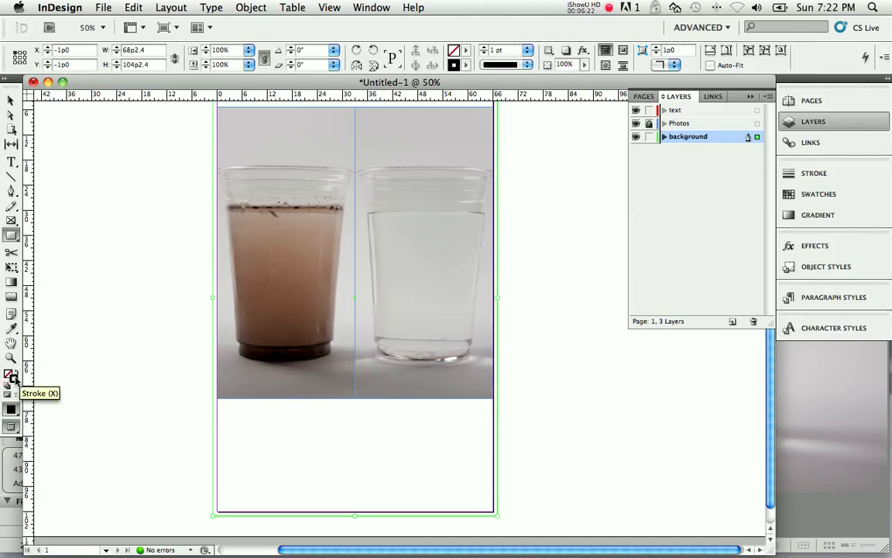
Remove the stroke from the page-sized background rectangle
double_click(12, 376)
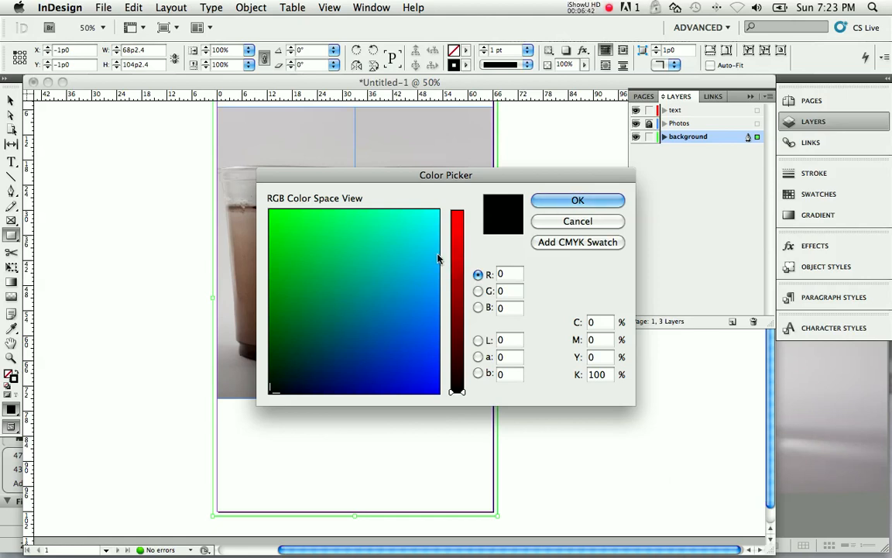
left_click(570, 202)
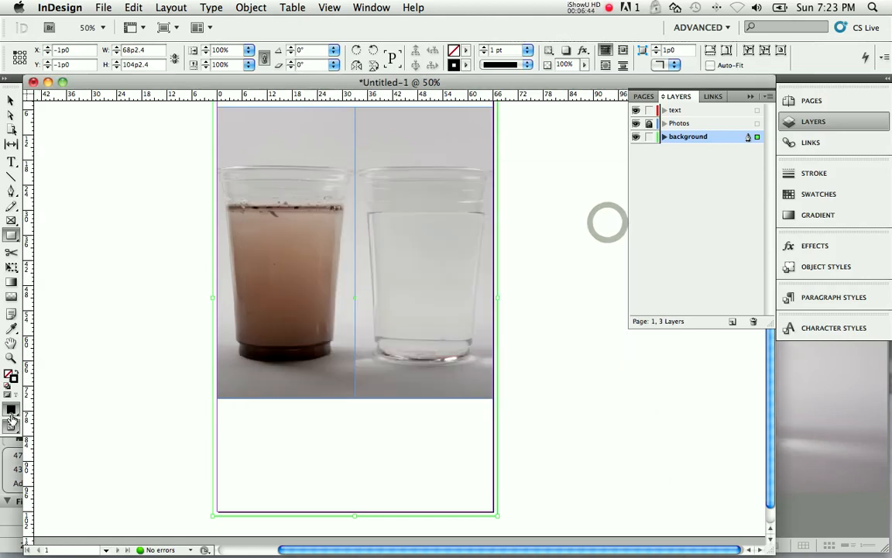
left_click_drag(12, 418, 45, 436)
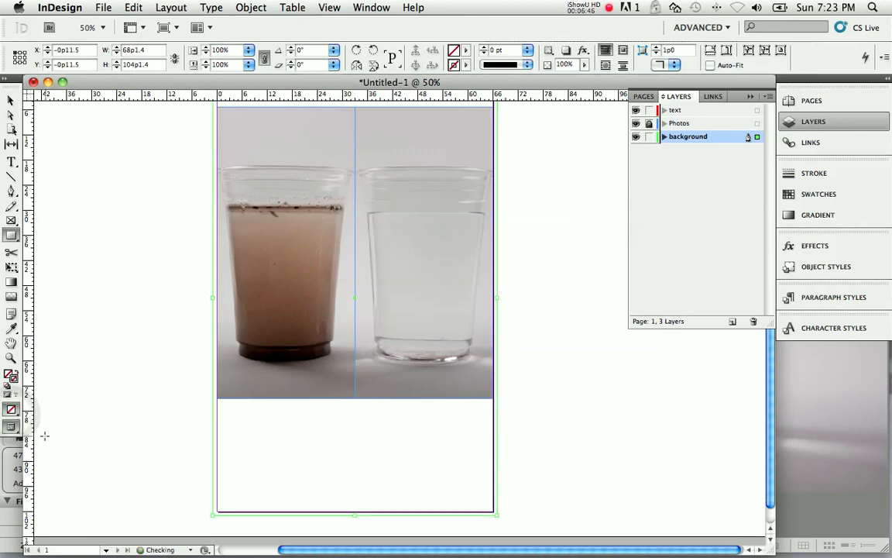
Fill the background rectangle with orange, R 218, G 119, B 2
double_click(11, 376)
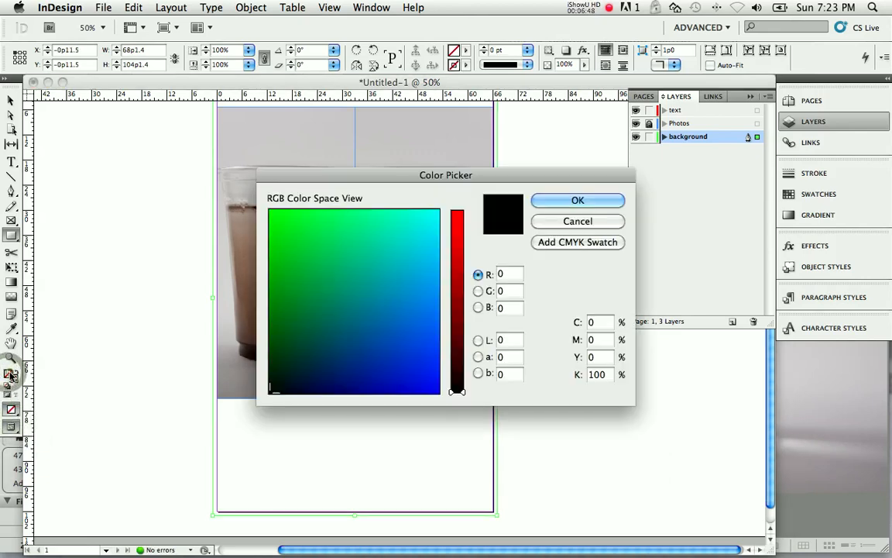
left_click(394, 269)
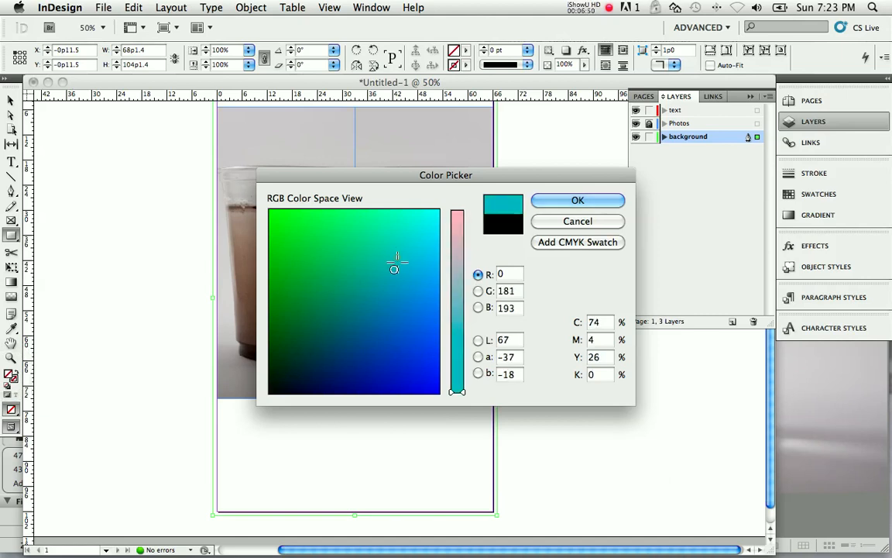
left_click_drag(396, 262, 424, 223)
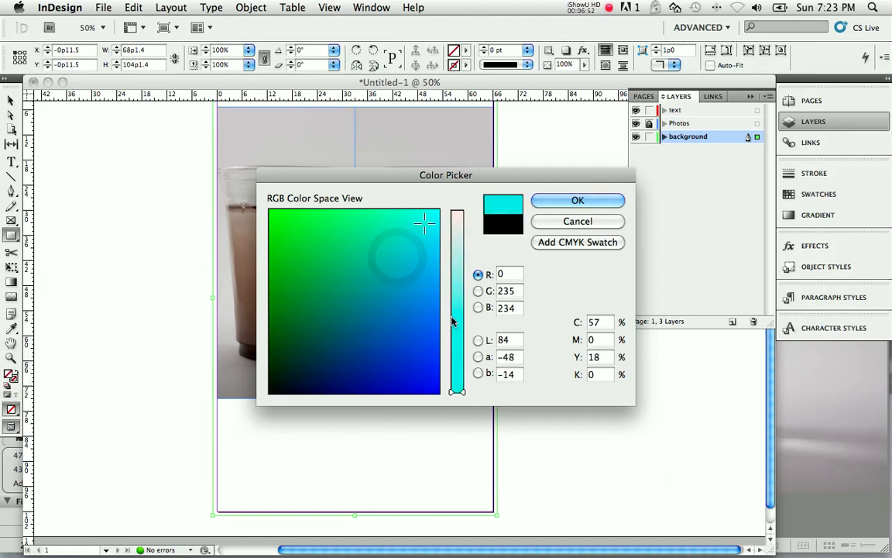
left_click(457, 263)
mouse_move(374, 284)
left_mouse_down()
mouse_move(308, 289)
mouse_move(303, 303)
mouse_move(273, 305)
left_mouse_up()
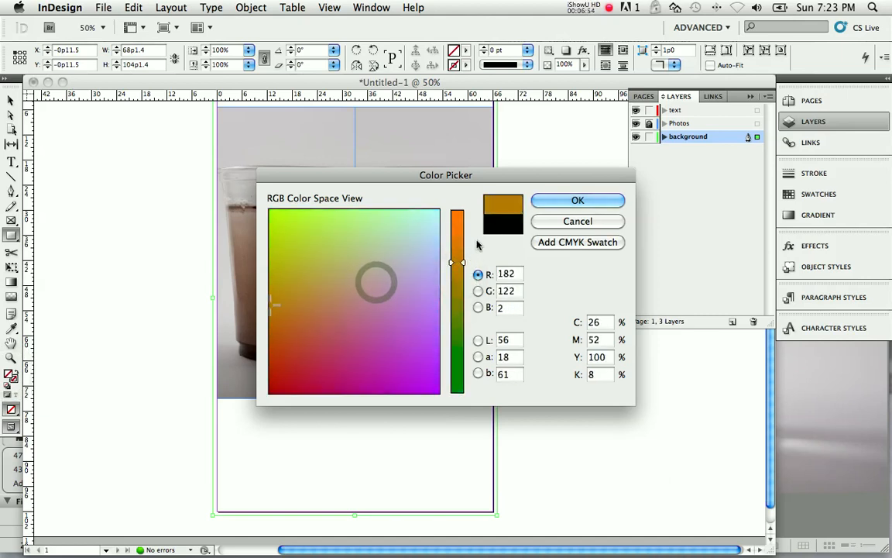
left_click(465, 240)
left_click_drag(464, 241, 465, 239)
mouse_move(271, 307)
left_mouse_down()
mouse_move(271, 297)
mouse_move(271, 307)
left_mouse_up()
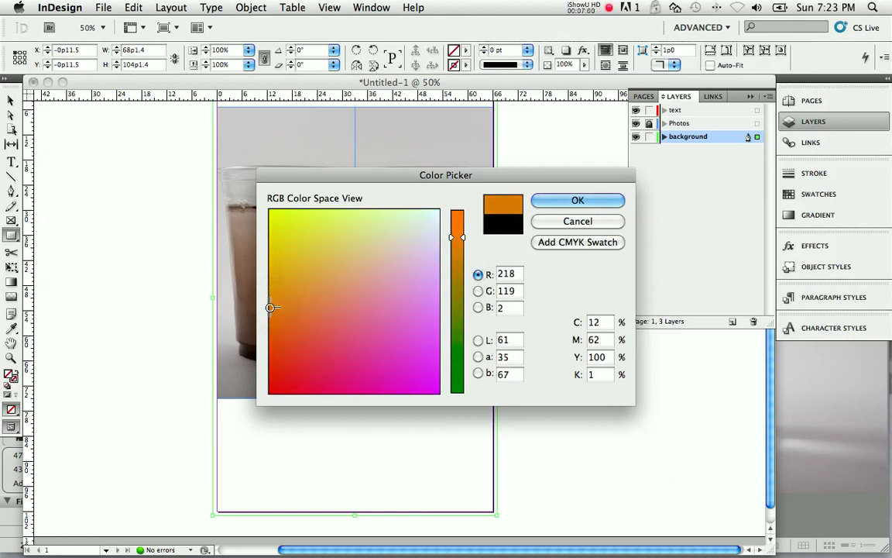
left_click(577, 199)
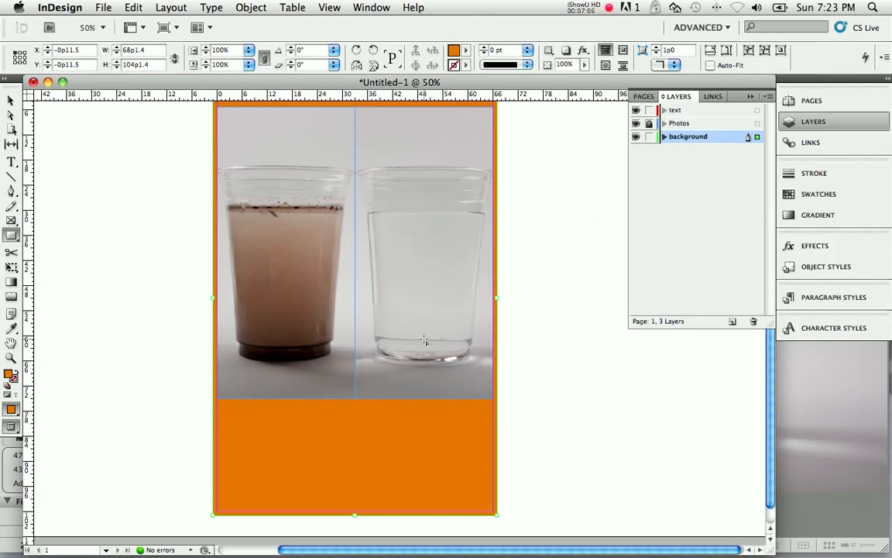
Lock the background layer and make the text layer active
scroll(462, 246, "up", 2)
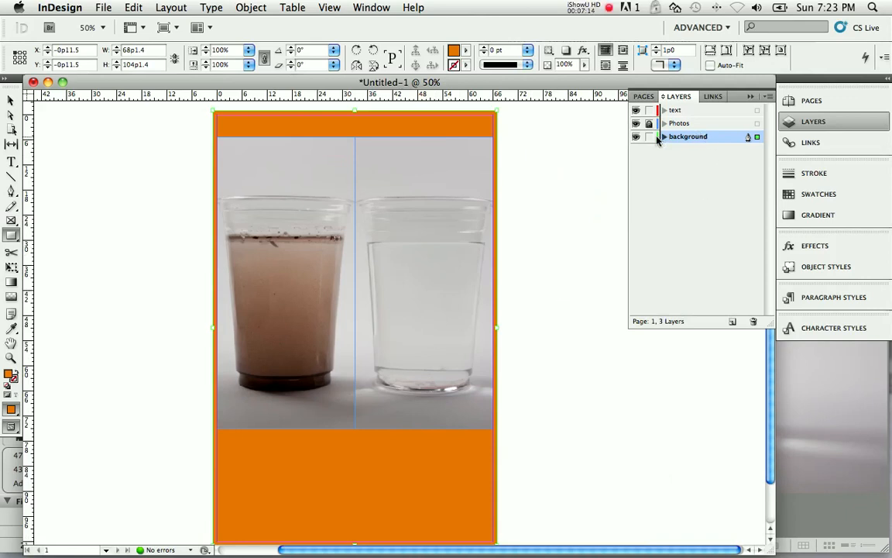
left_click(650, 137)
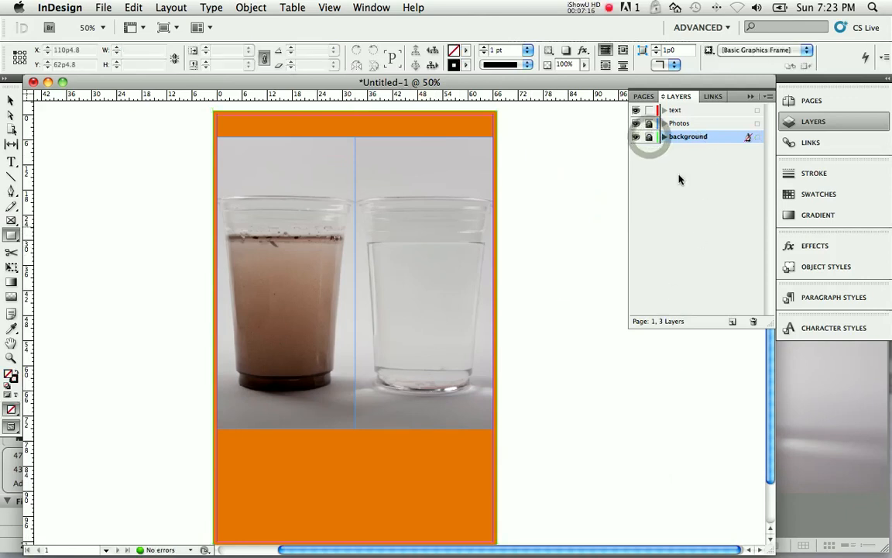
left_click(677, 111)
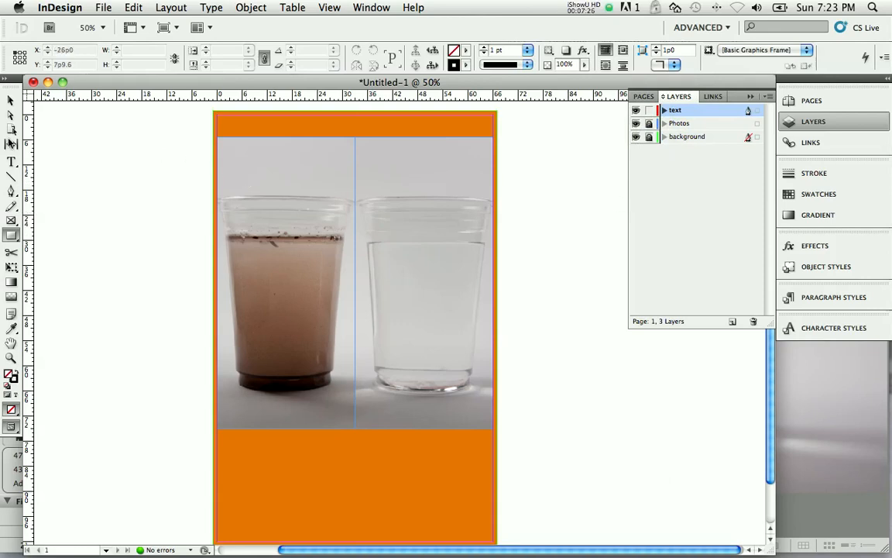
Draw a page-wide text frame in the orange area below the photos, enter a short line of random placeholder letters and select it
left_click(11, 161)
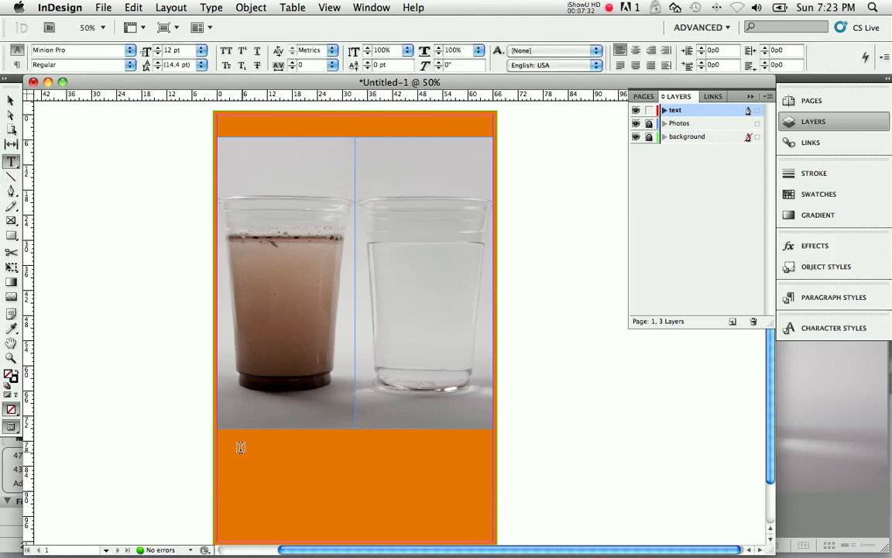
left_click_drag(220, 439, 491, 518)
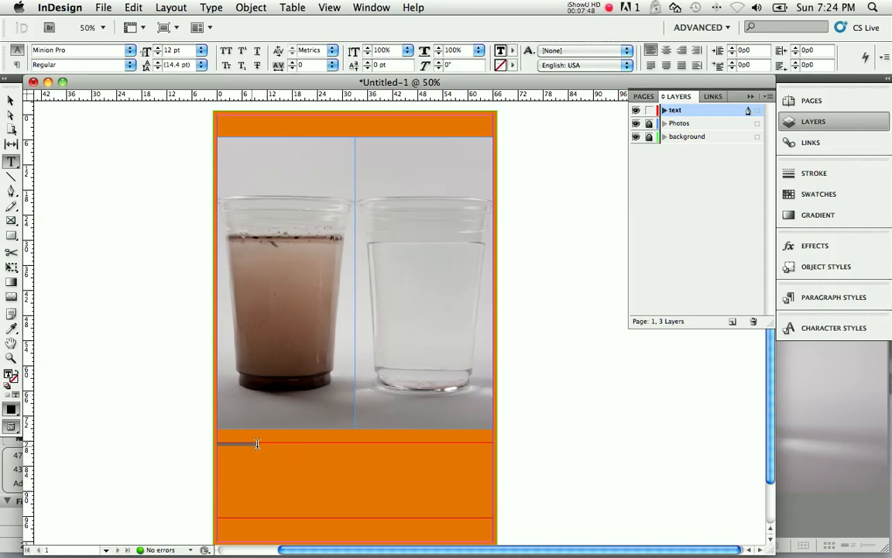
left_click_drag(269, 445, 170, 443)
Enlarge the selected placeholder text gradually to 30 pt, and choose the 36 pt preset size
left_click(15, 64)
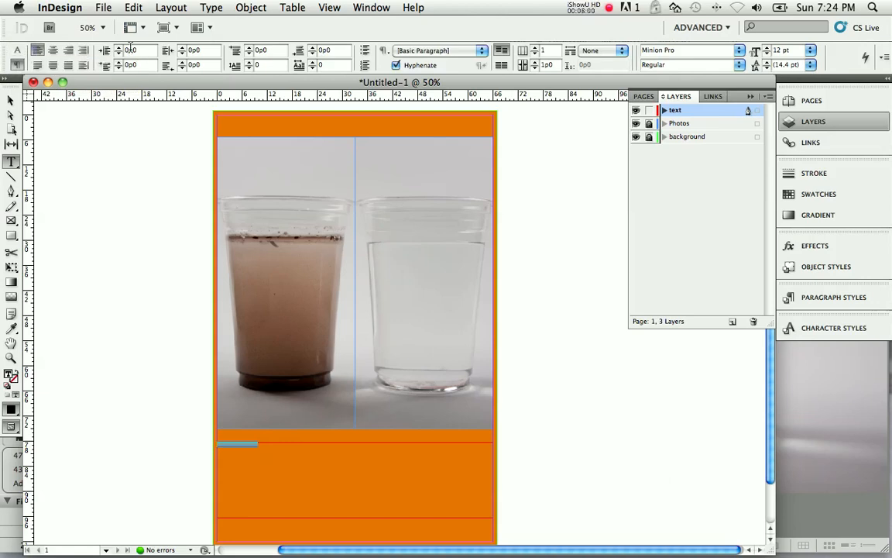
left_click(16, 50)
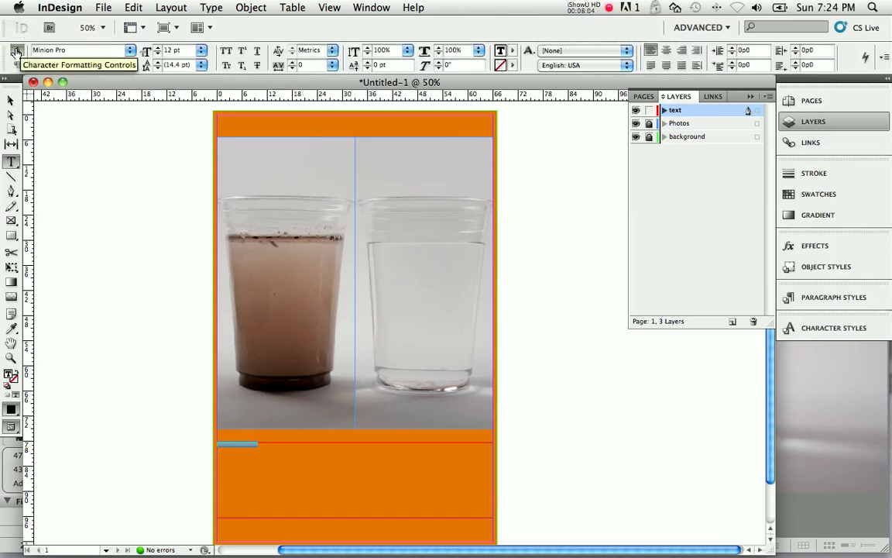
left_click(158, 48)
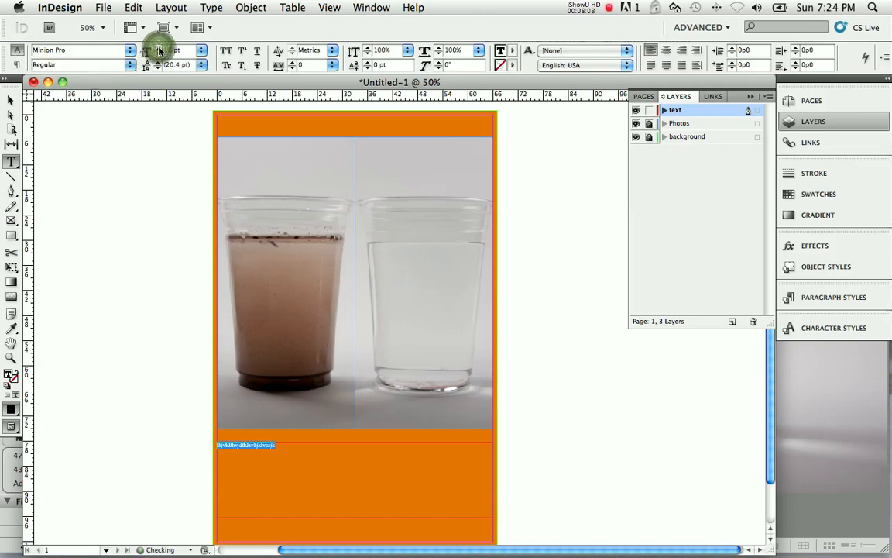
left_click(158, 48)
left_click(158, 48)
left_click(158, 48)
left_click(158, 48)
left_click(158, 48)
left_click(158, 48)
left_click(158, 48)
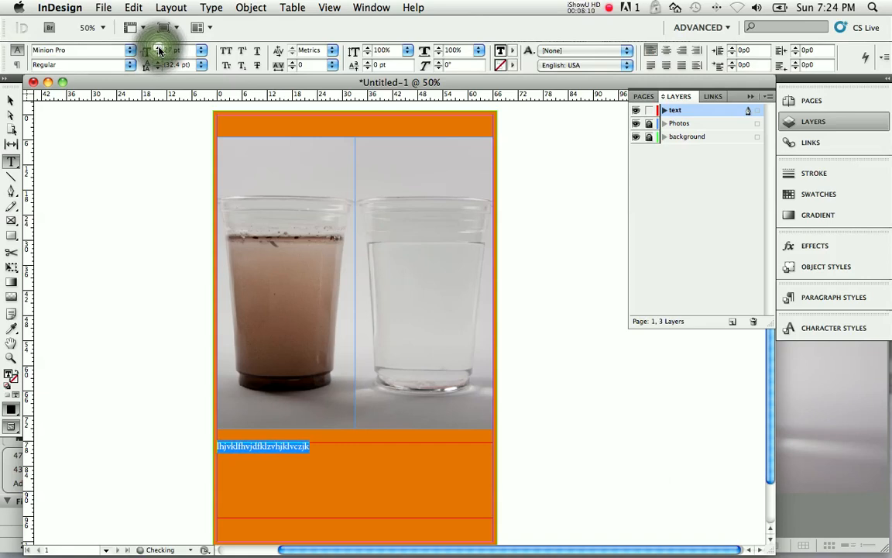
left_click(158, 48)
left_click(158, 48)
left_click(158, 48)
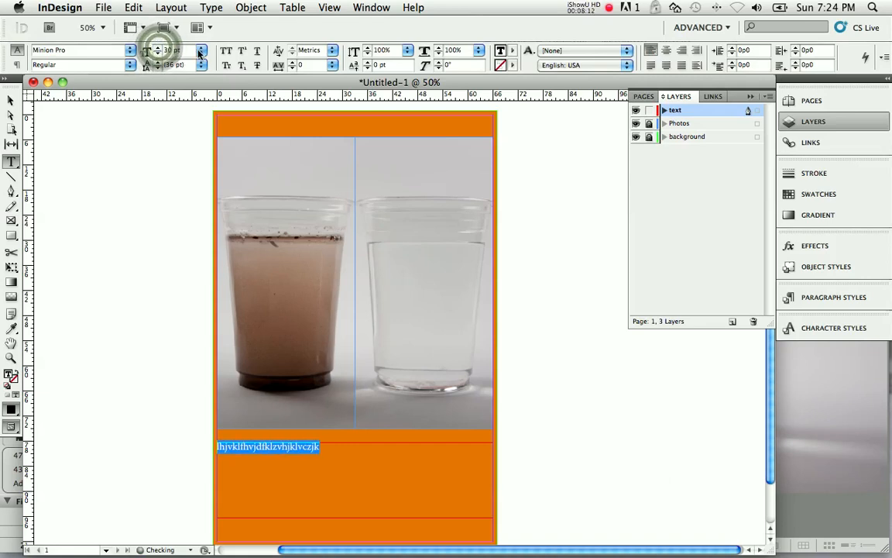
left_click(200, 54)
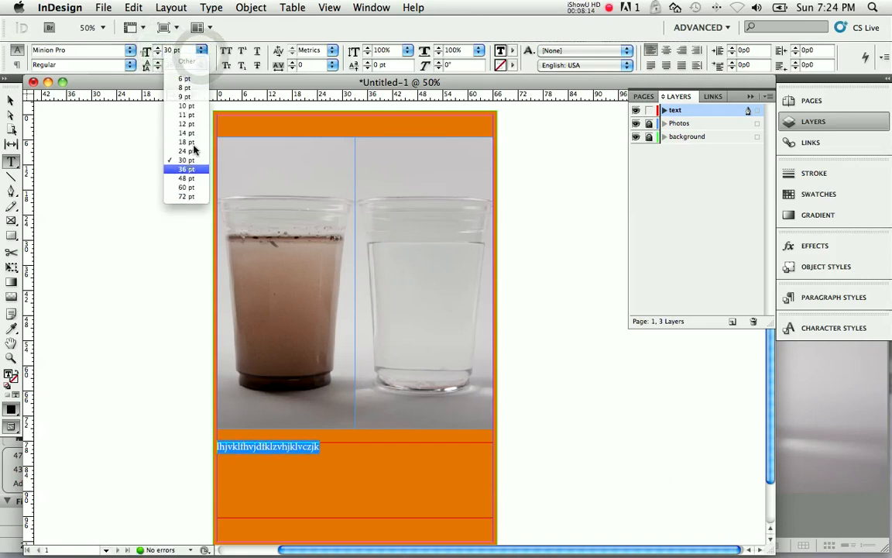
left_click(186, 169)
Set the placeholder text's font size to 37 pt and refine it to 37.5 pt
left_click_drag(171, 51, 144, 55)
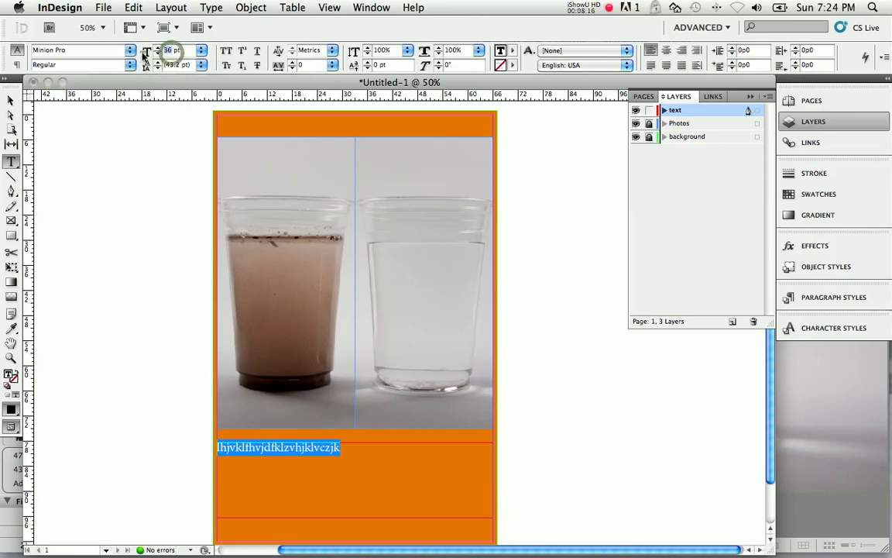
type("37")
key("Tab")
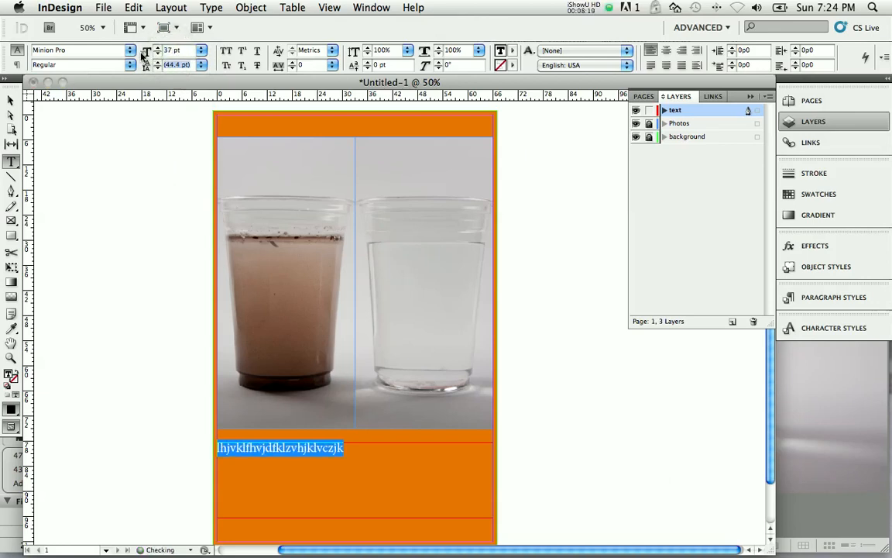
left_click(157, 46)
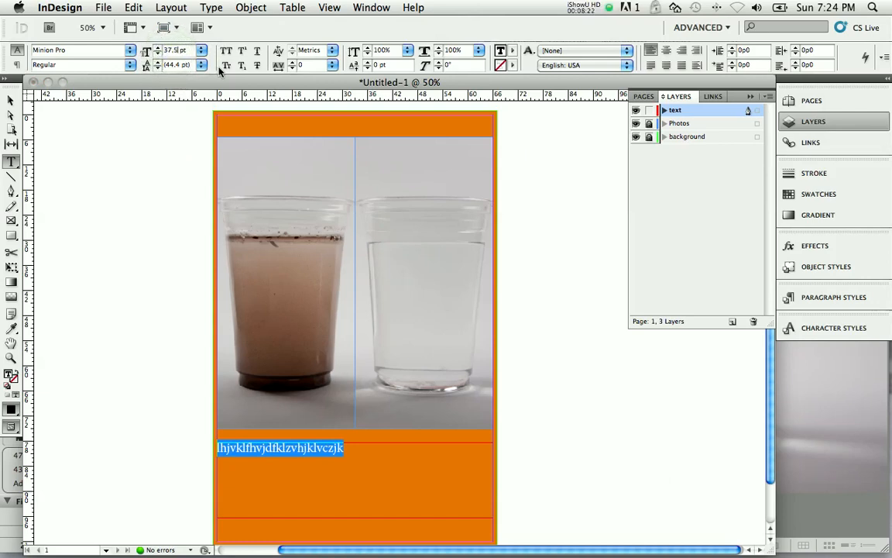
key("Return")
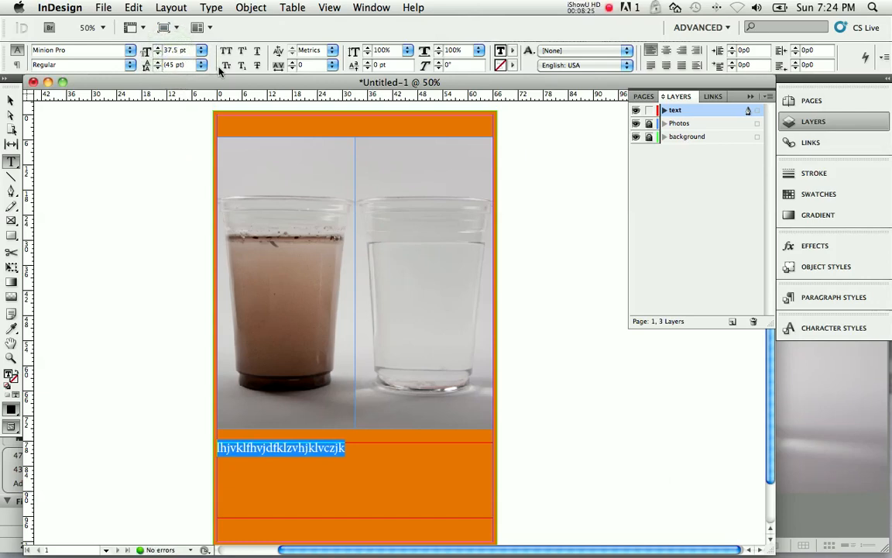
Change the placeholder text's font to Janda Snickerdoodle Serif
left_click(130, 49)
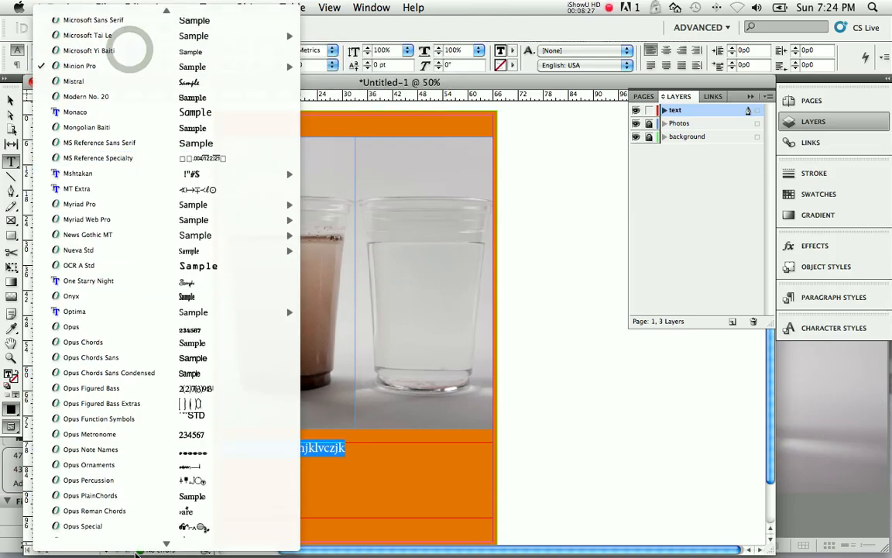
mouse_move(120, 4)
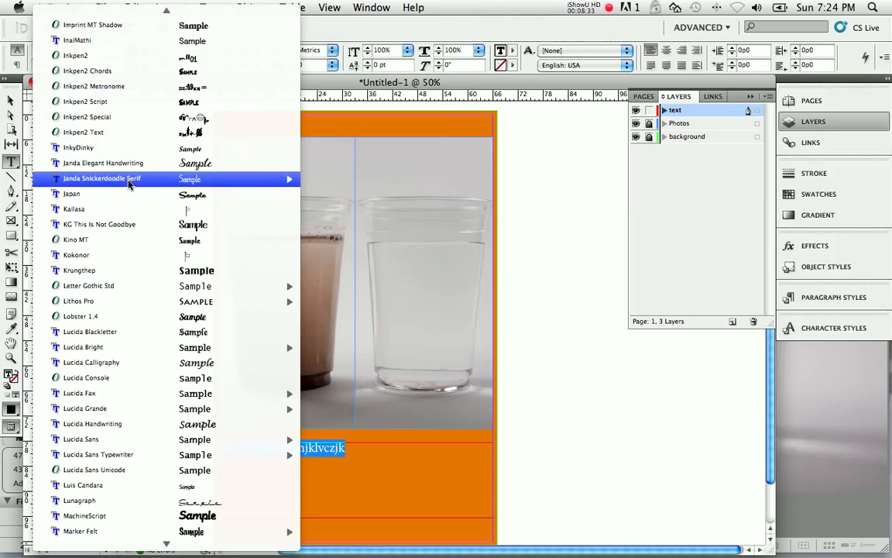
mouse_move(130, 184)
left_click(354, 180)
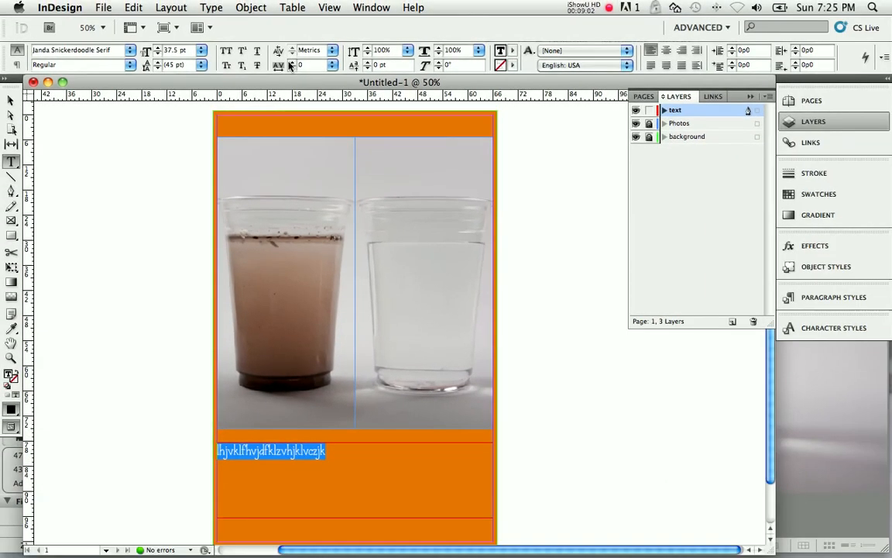
Widen the selected placeholder text's tracking gradually to 90, and choose the 200 preset
left_click(289, 62)
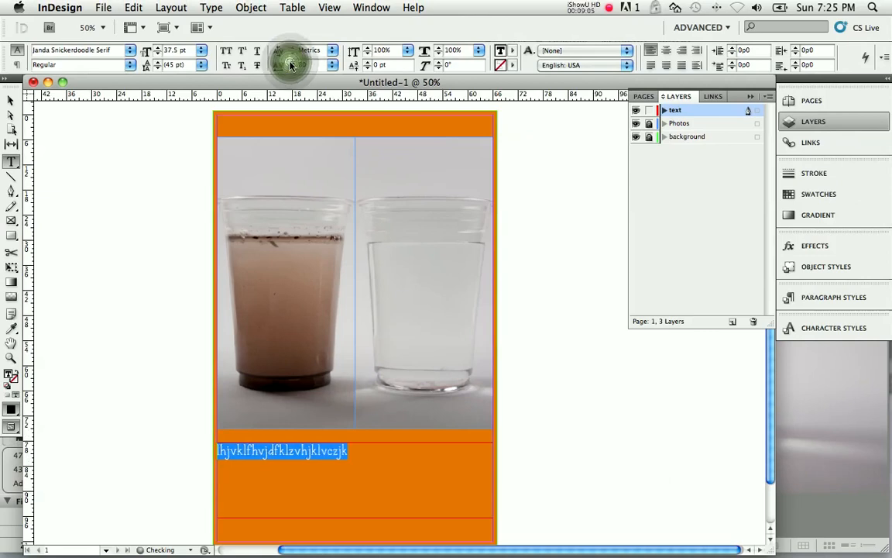
left_click(290, 63)
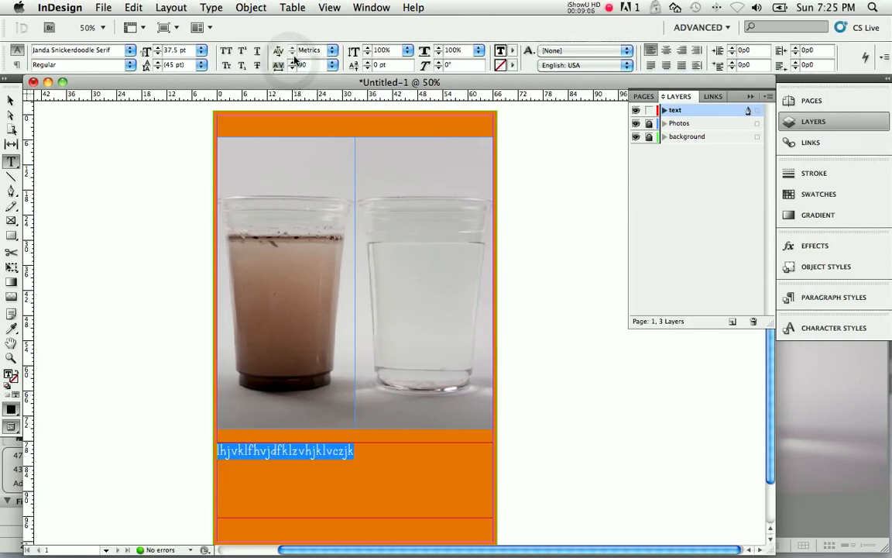
left_click(332, 65)
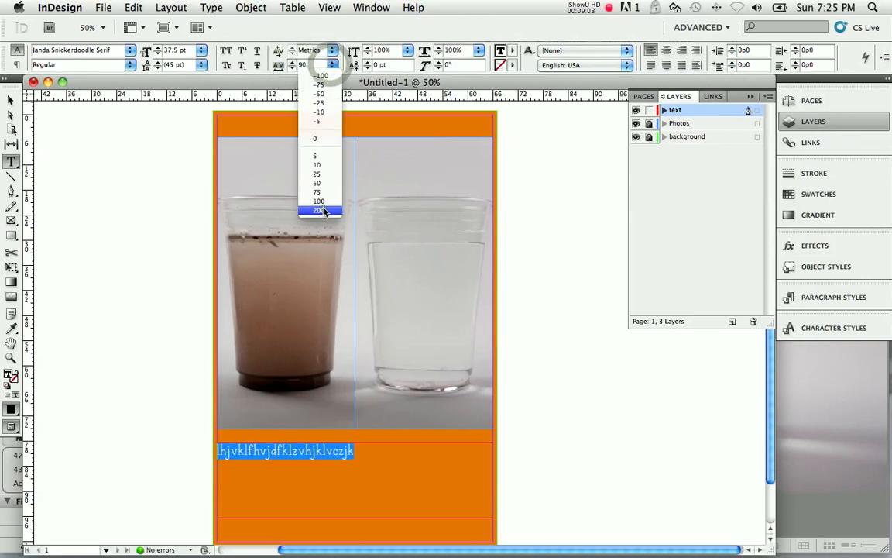
left_click(324, 211)
Try tighter tracking presets of -25, -75 and -100 on the placeholder text
left_click(332, 65)
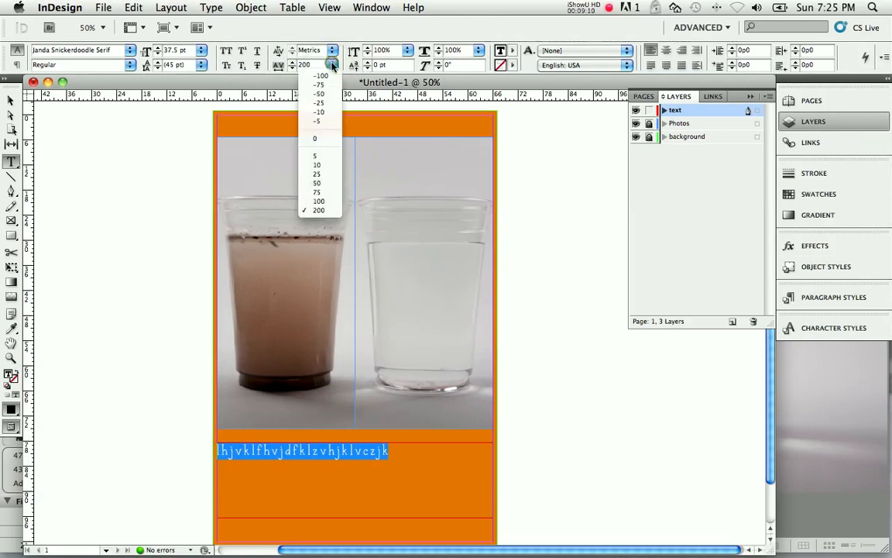
left_click(329, 102)
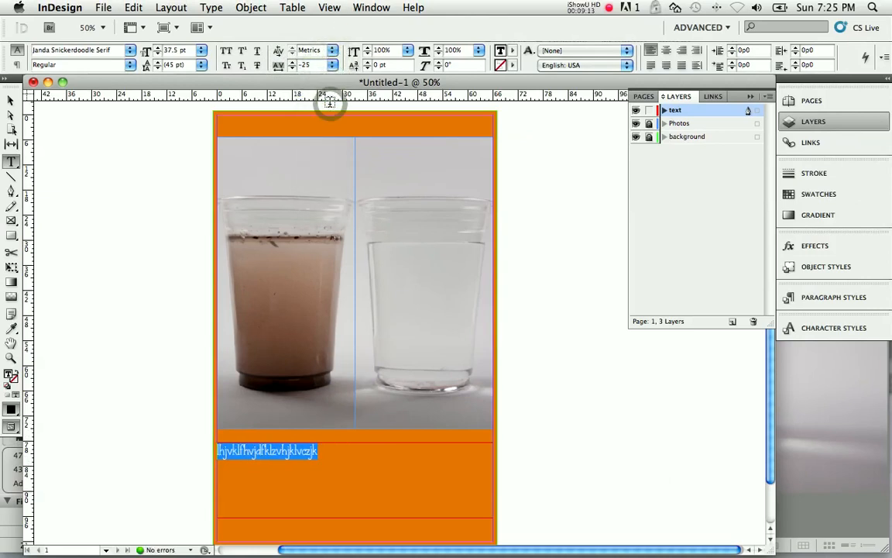
left_click(332, 65)
left_click(331, 78)
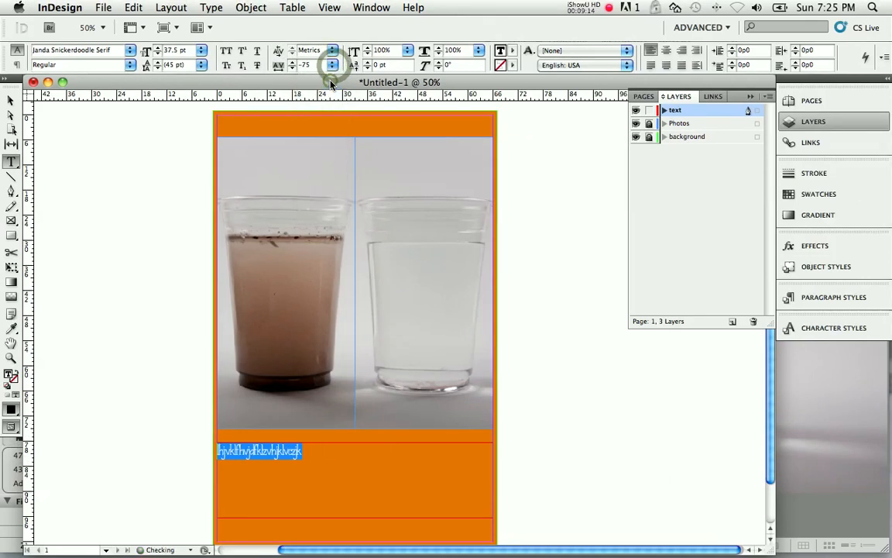
left_click(332, 65)
left_click(328, 78)
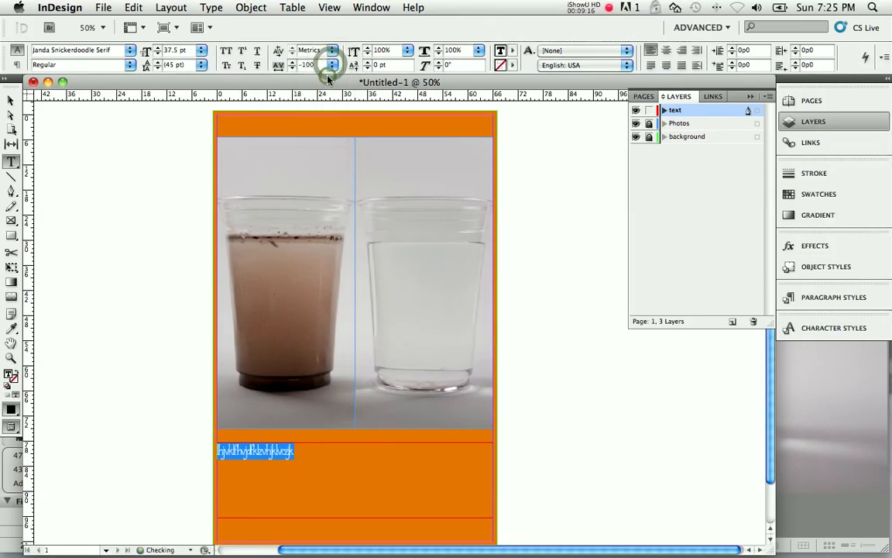
Reset the placeholder text's tracking to 0, set it to 100, and center-align the line in its frame
left_click(332, 65)
left_click(328, 137)
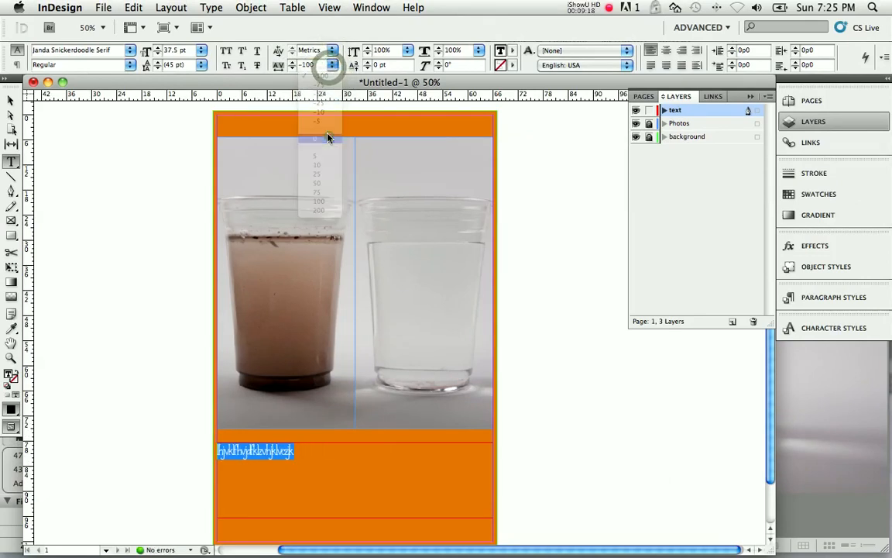
left_click(331, 66)
left_click(325, 198)
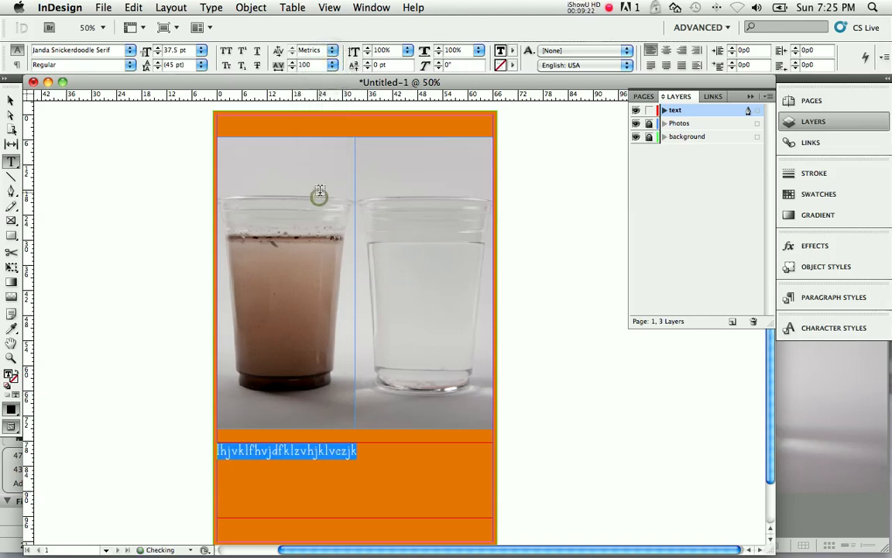
left_click(664, 50)
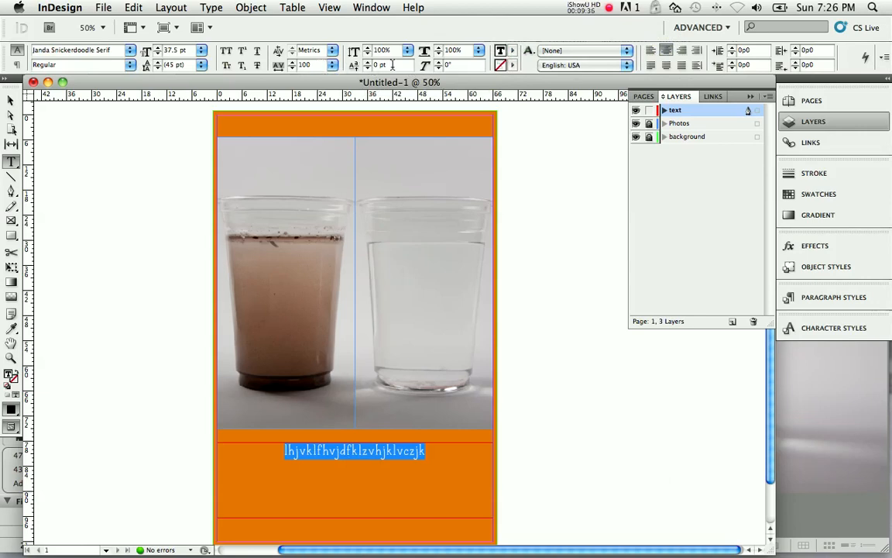
left_click(130, 66)
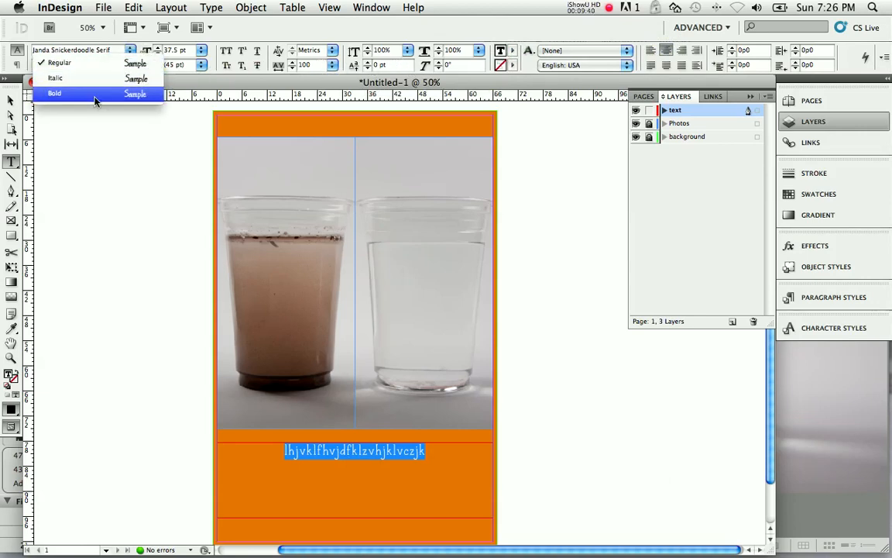
left_click(60, 36)
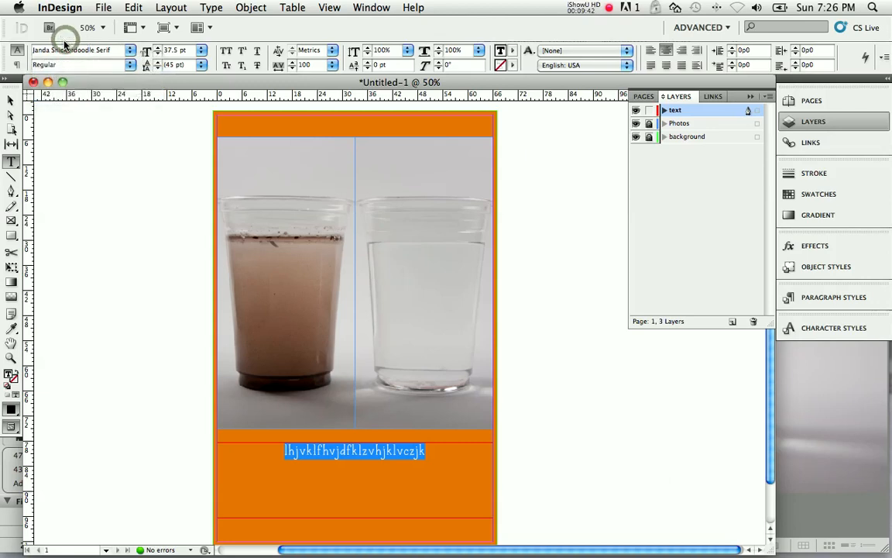
left_click(124, 65)
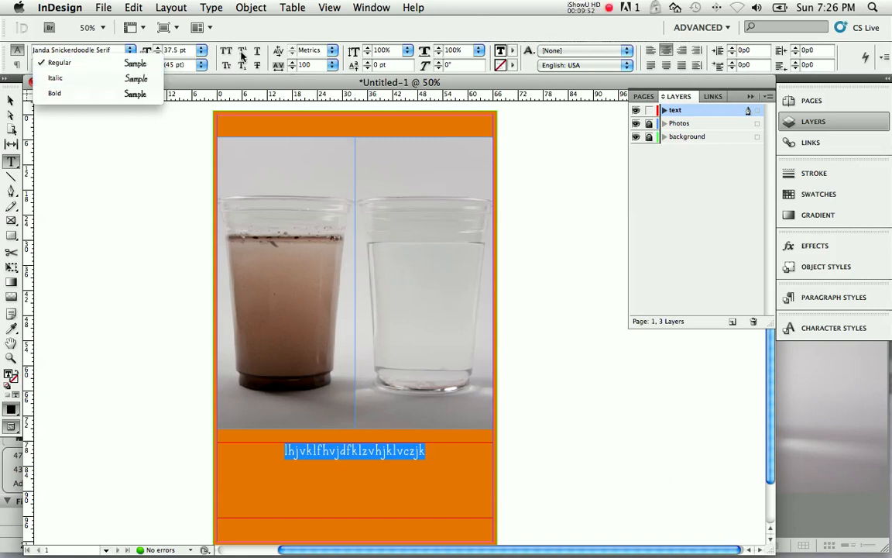
left_click(425, 35)
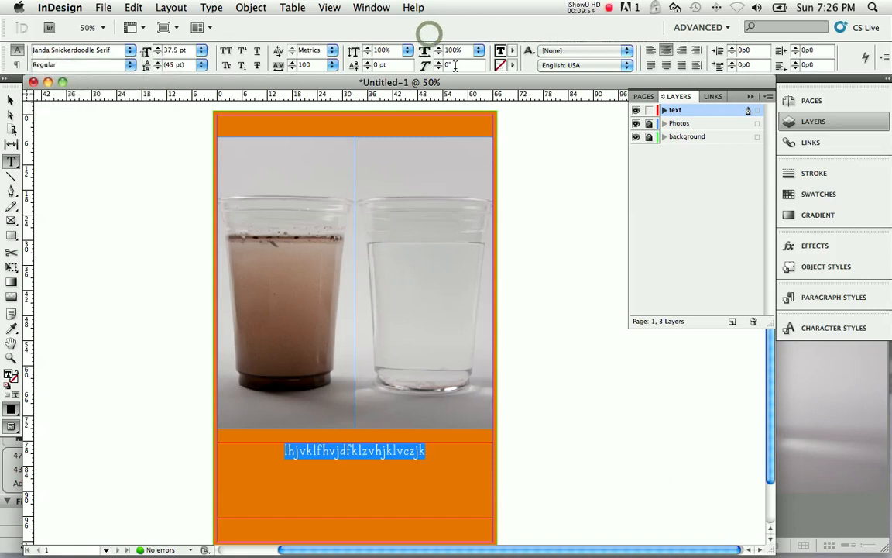
Skew the placeholder text by 10° to create a false italic
left_click(462, 65)
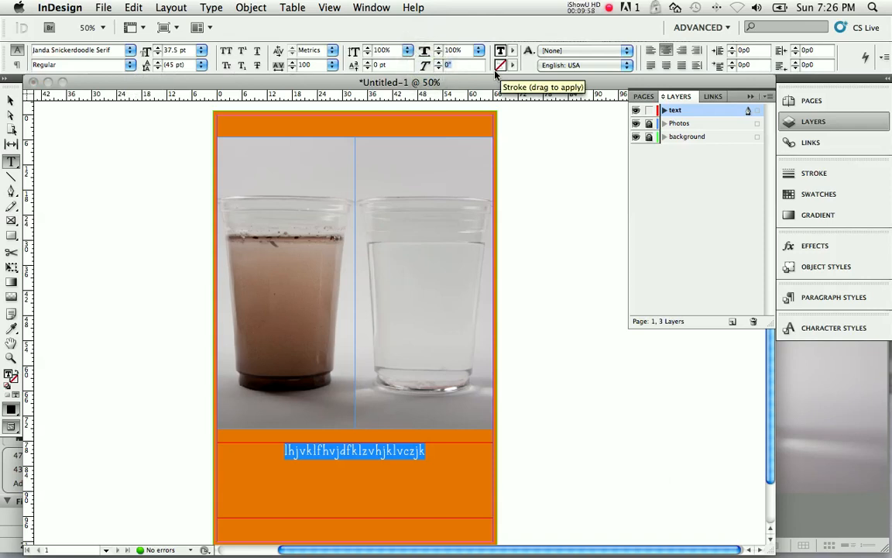
type("10")
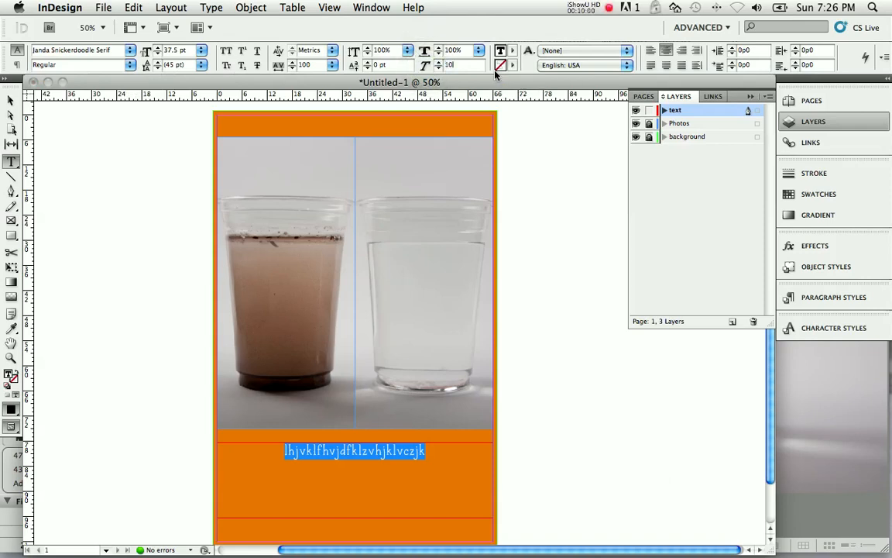
key("Return")
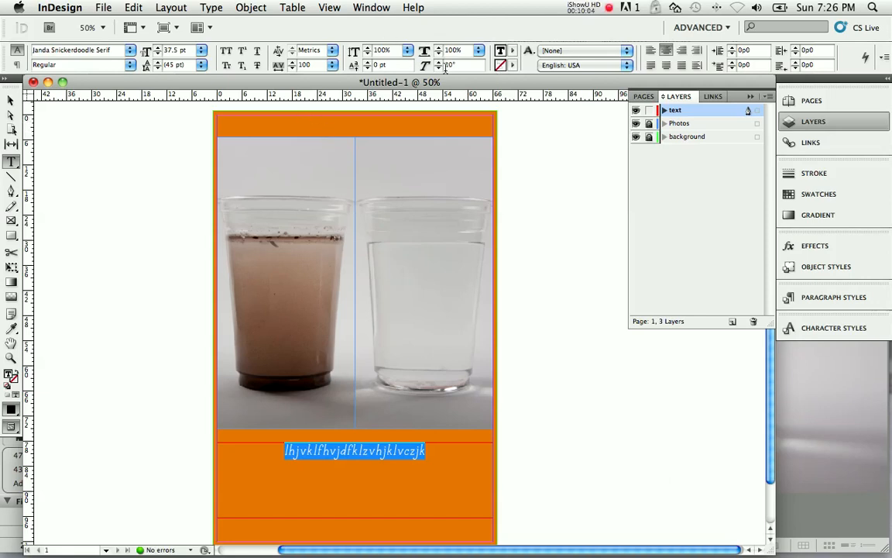
Undo the accidental deletion of the placeholder text
scroll(394, 316, "down", 2)
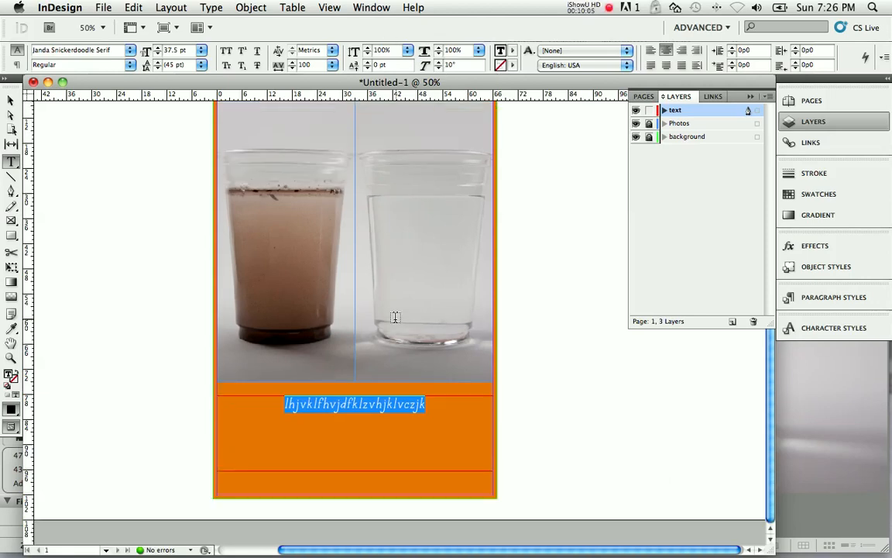
key("BackSpace")
left_click(351, 273, "super")
left_click(351, 272, "super")
left_click(351, 272, "super")
scroll(479, 379, "down", 8)
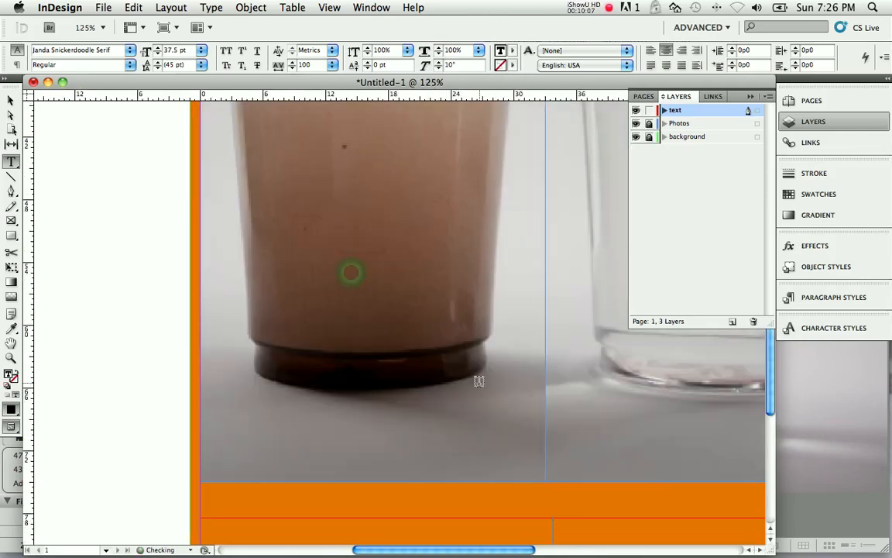
left_click(310, 147)
key("super+z")
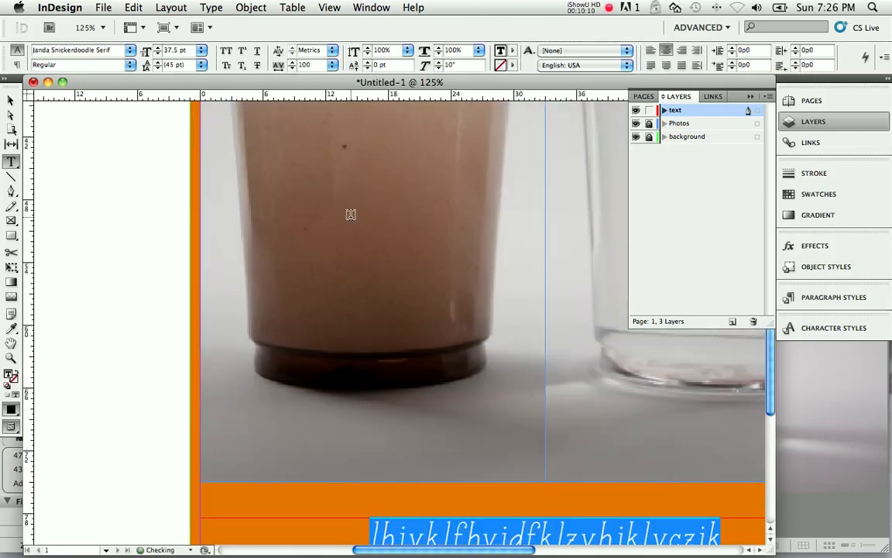
Try stronger skew angles of 20° and 30° on the placeholder text
scroll(568, 325, "down", 5)
scroll(569, 325, "right", 6)
scroll(568, 325, "left", 2)
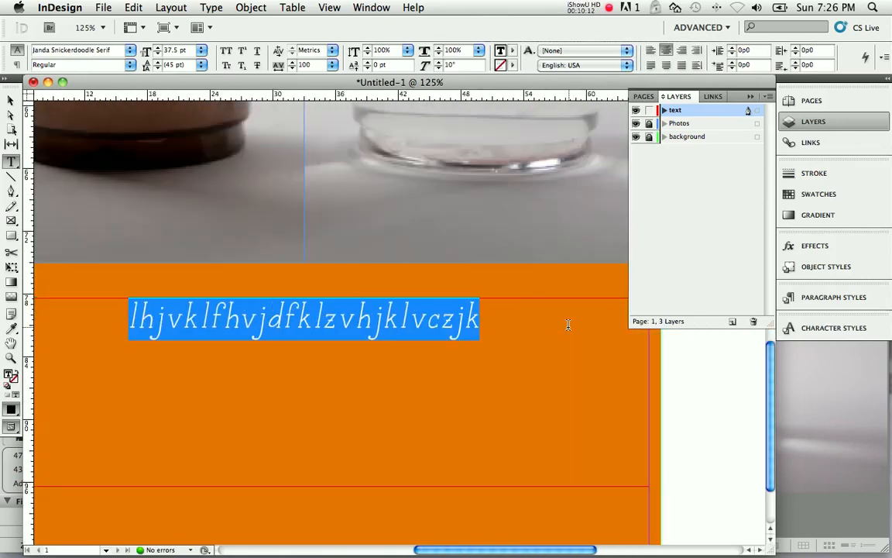
left_click_drag(463, 65, 431, 70)
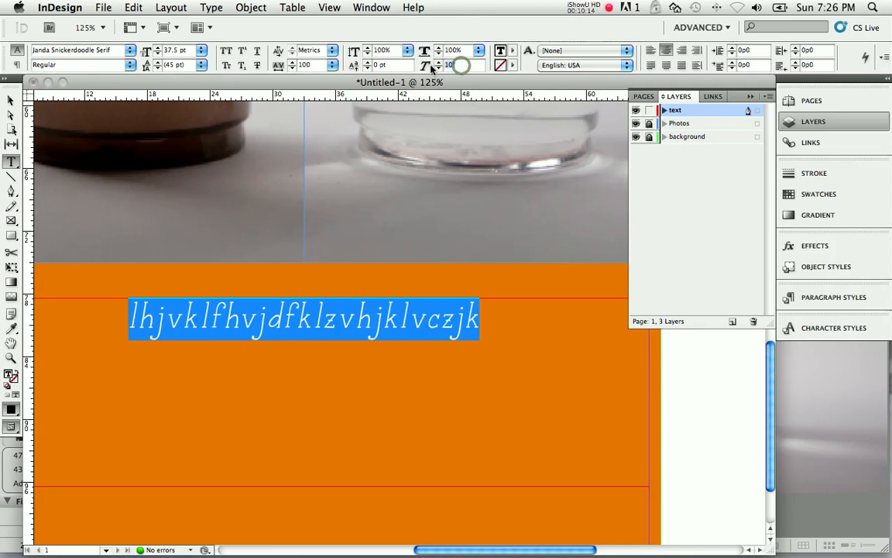
type("20")
key("Return")
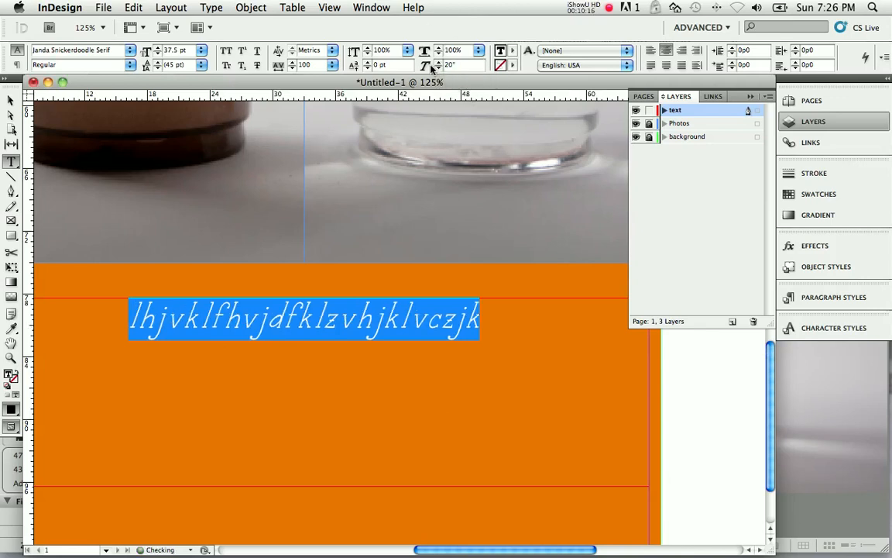
left_click_drag(462, 65, 428, 70)
type("39")
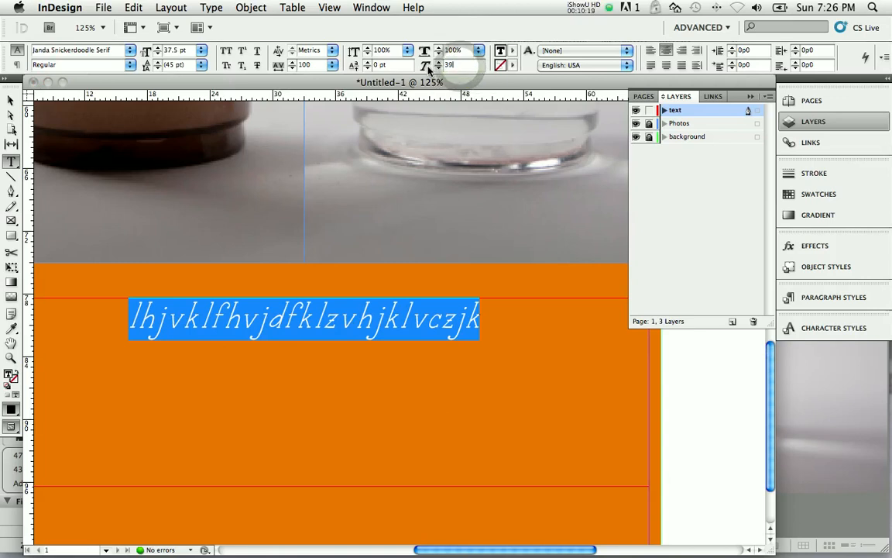
key("Return")
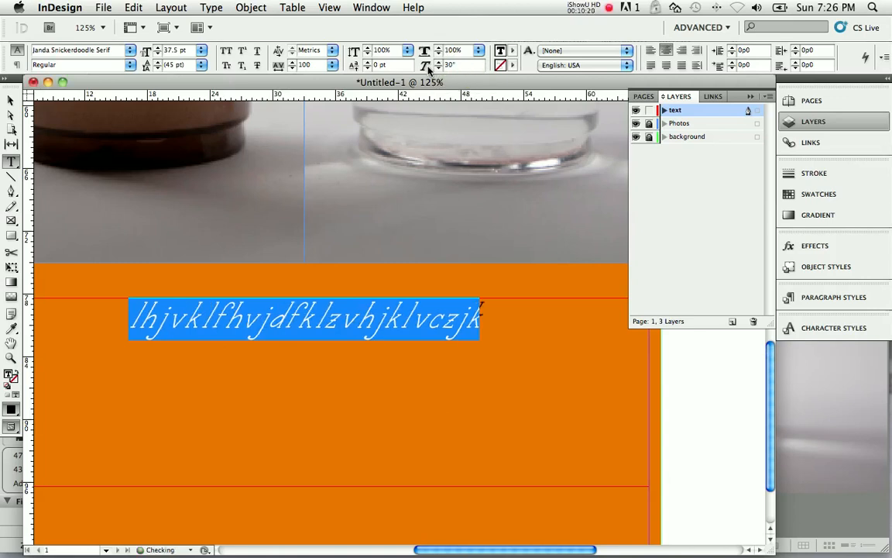
Reset the placeholder text's skew to 0°
left_click_drag(463, 67, 436, 69)
type("0")
key("Return")
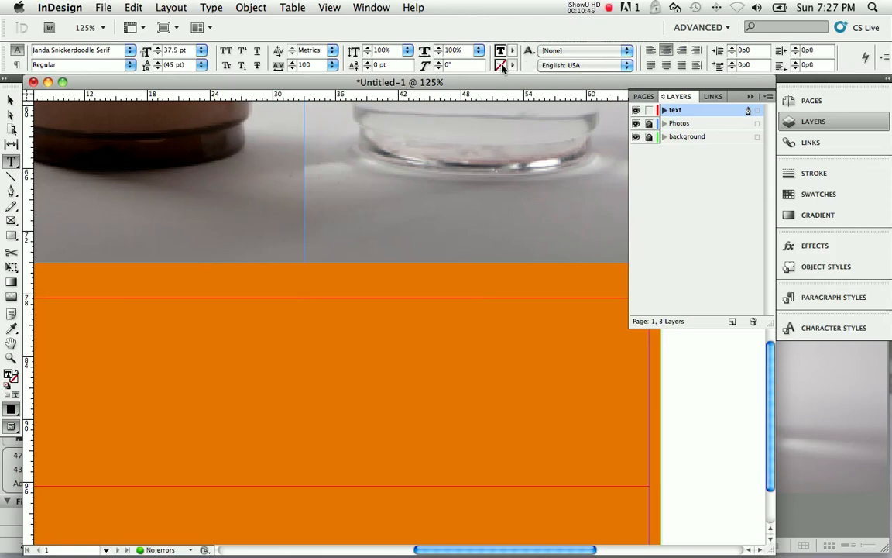
left_click(422, 197, "super")
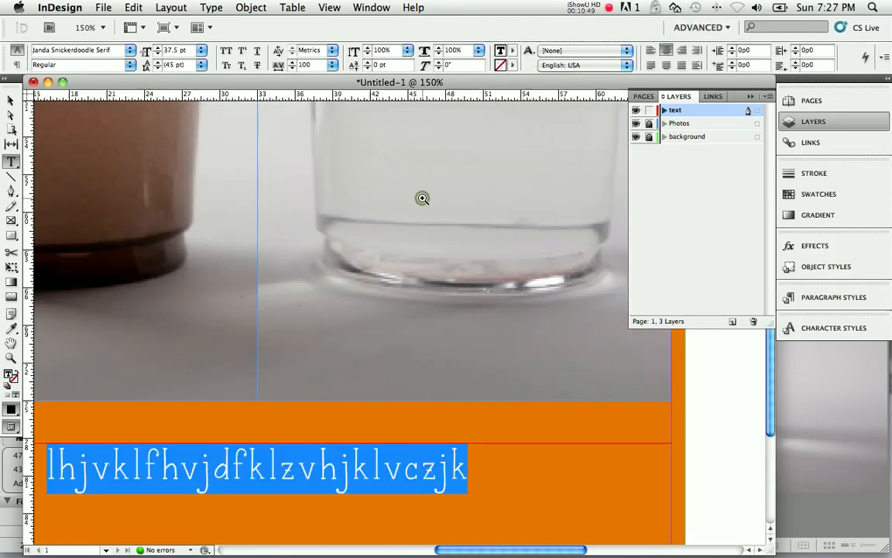
left_click(388, 237, "alt+super")
left_click(388, 237, "alt+super")
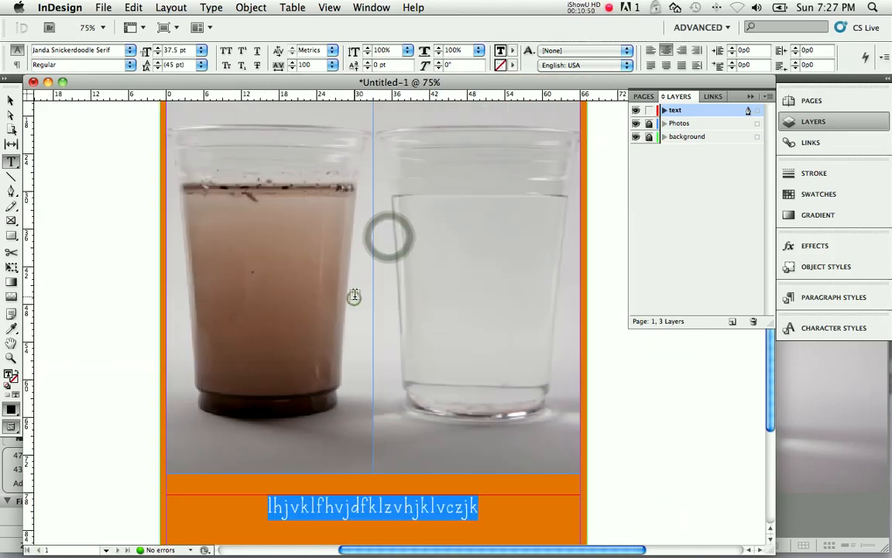
Move the text frame up across the cup photos and back down into the orange area below them
left_click(11, 100)
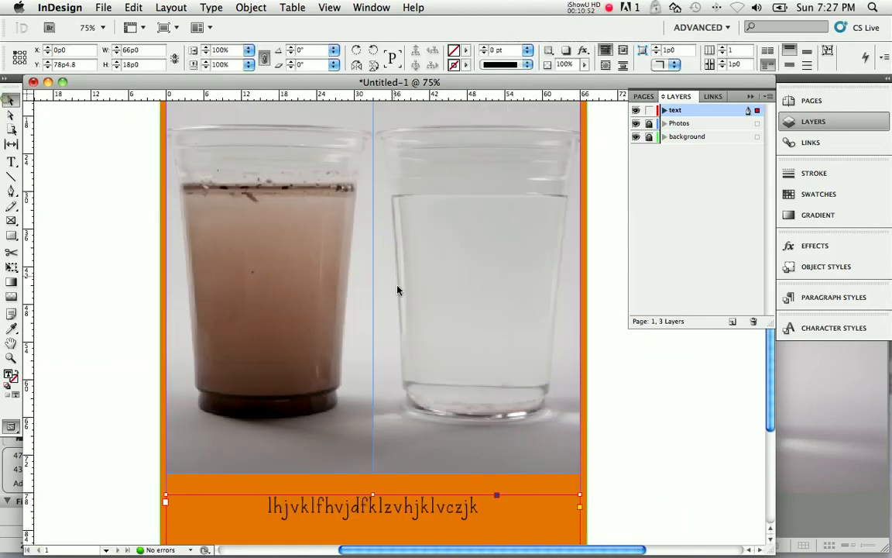
left_click_drag(388, 494, 395, 262)
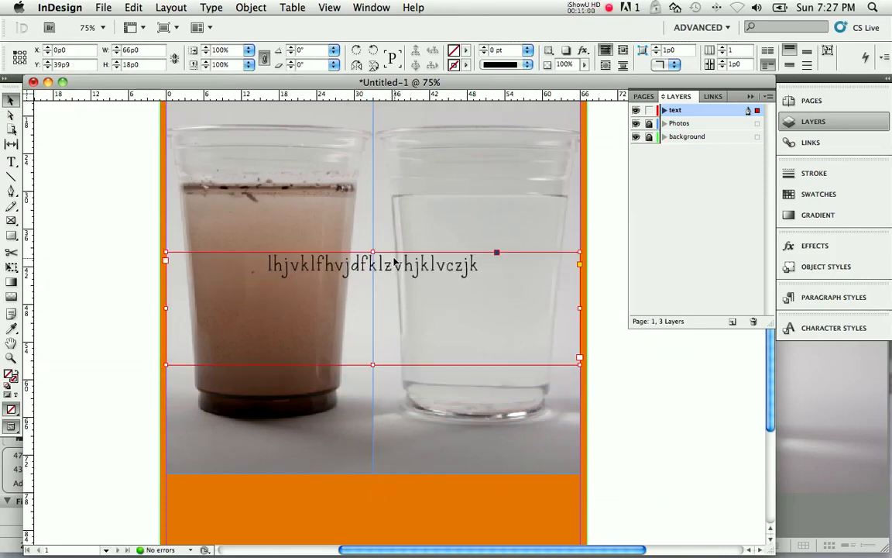
left_click_drag(394, 263, 394, 511)
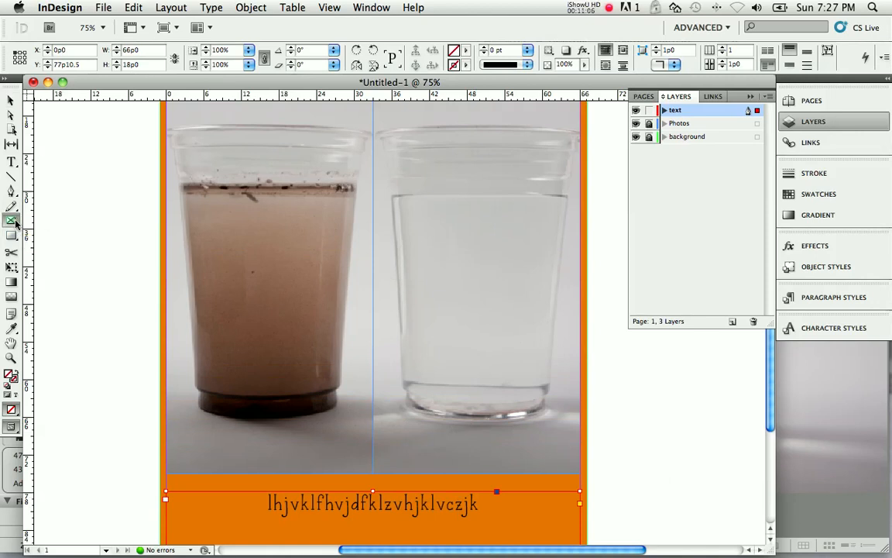
Draw a circular placeholder frame 20p0 in diameter over the clear-water cup and shift it slightly down and right
left_click_drag(11, 220, 62, 234)
left_click_drag(466, 272, 532, 337)
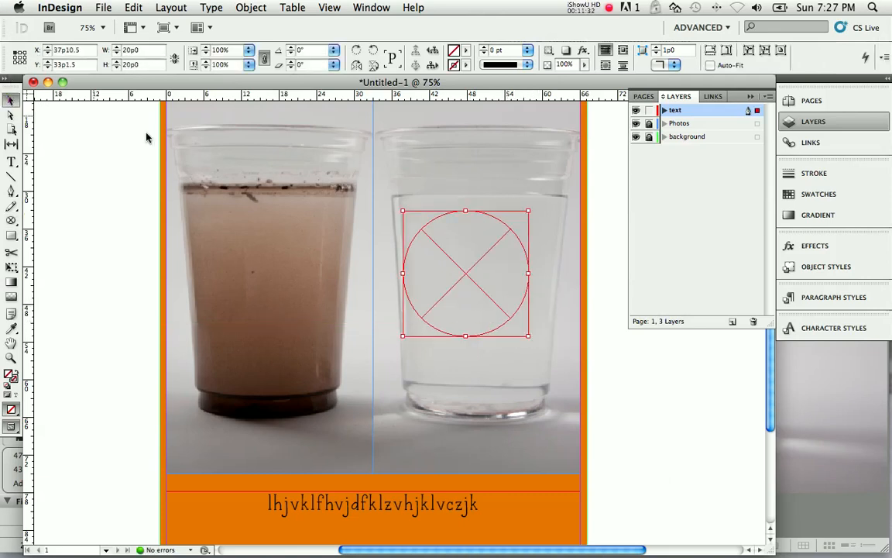
key("v")
left_click_drag(467, 289, 478, 301)
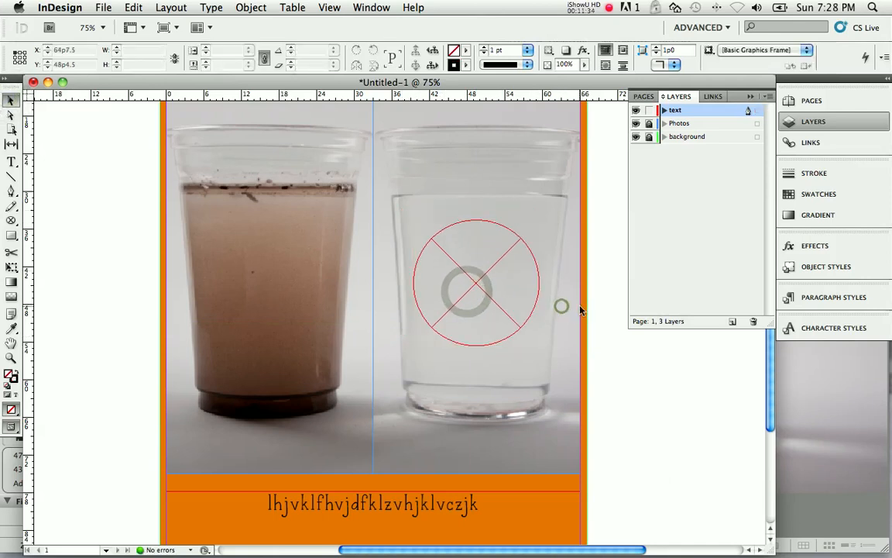
Hide the frame edges in the document and deselect the circular placeholder frame
left_click(328, 7)
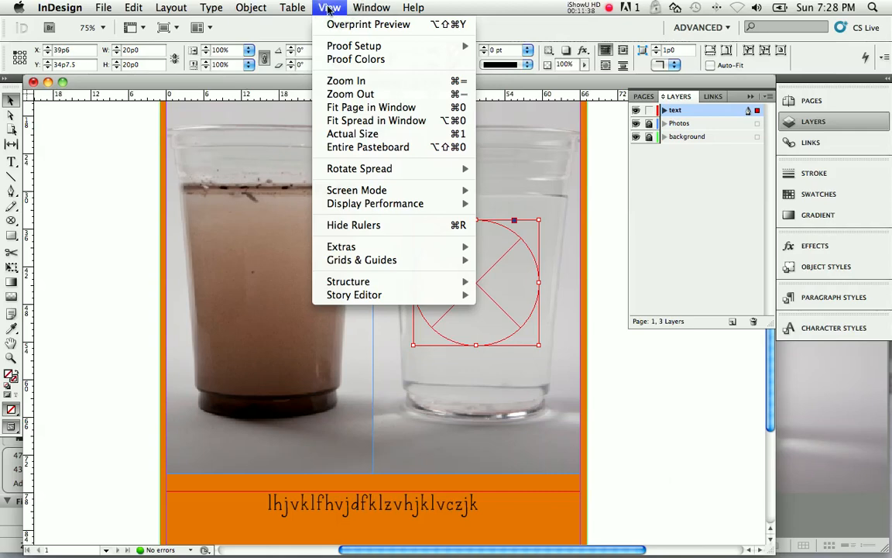
mouse_move(343, 249)
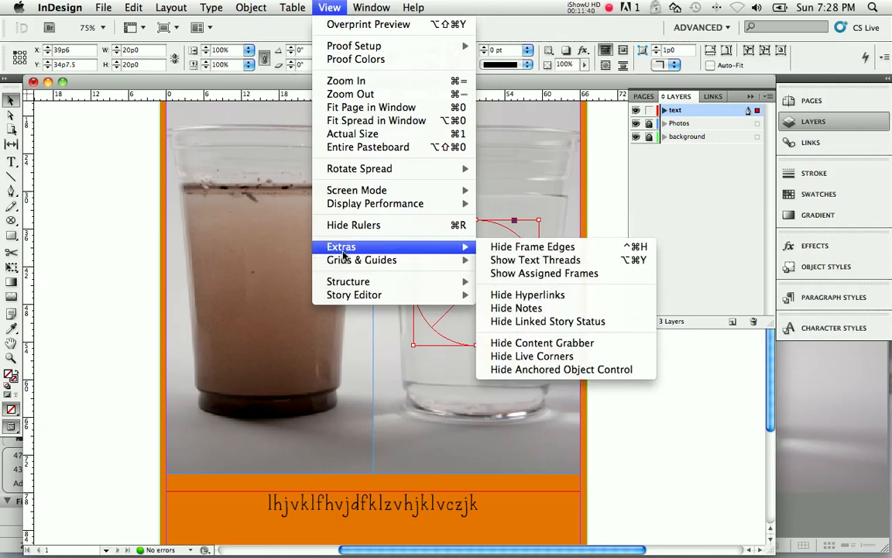
left_click(496, 247)
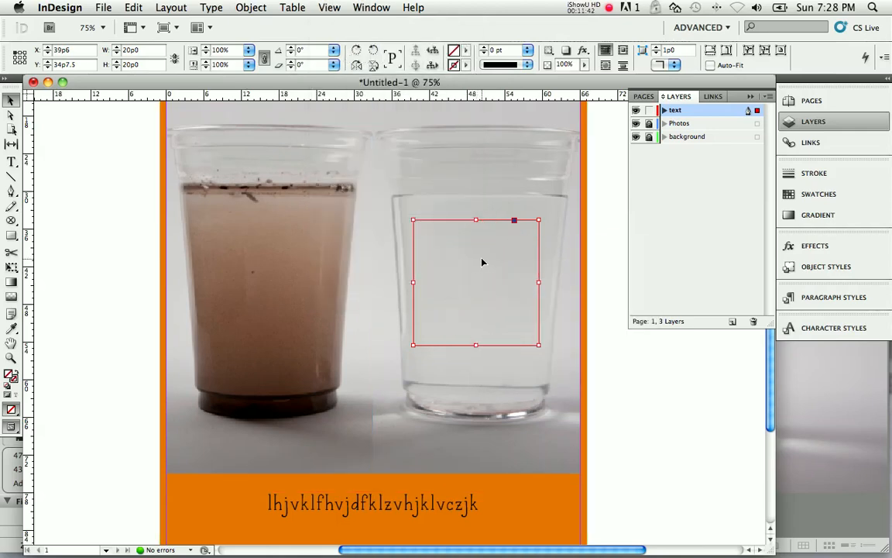
left_click(646, 394)
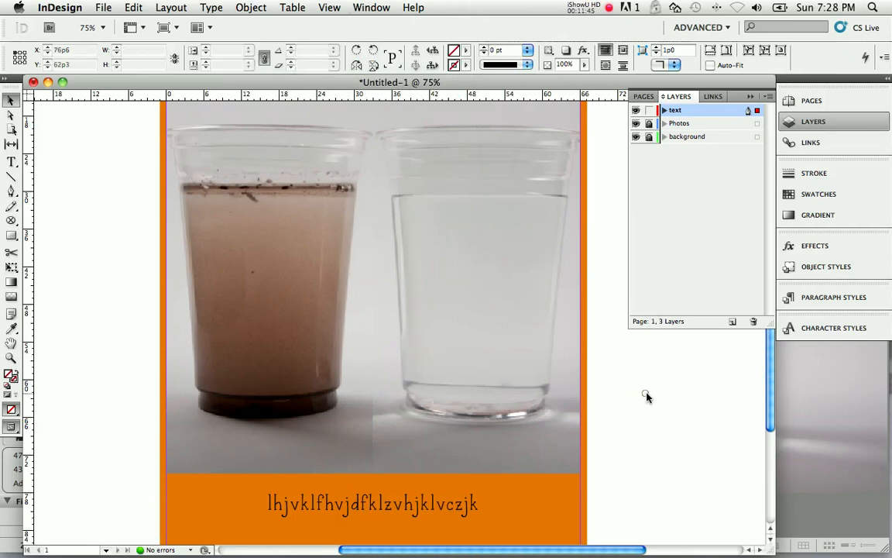
Select the circular placeholder frame over the clear-water cup and show the frame edges again
left_click(522, 285)
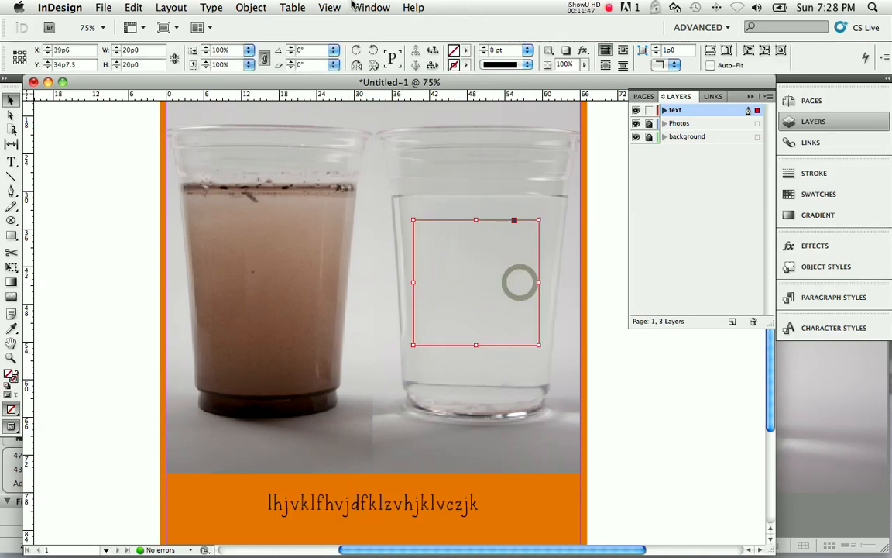
left_click(329, 7)
mouse_move(396, 248)
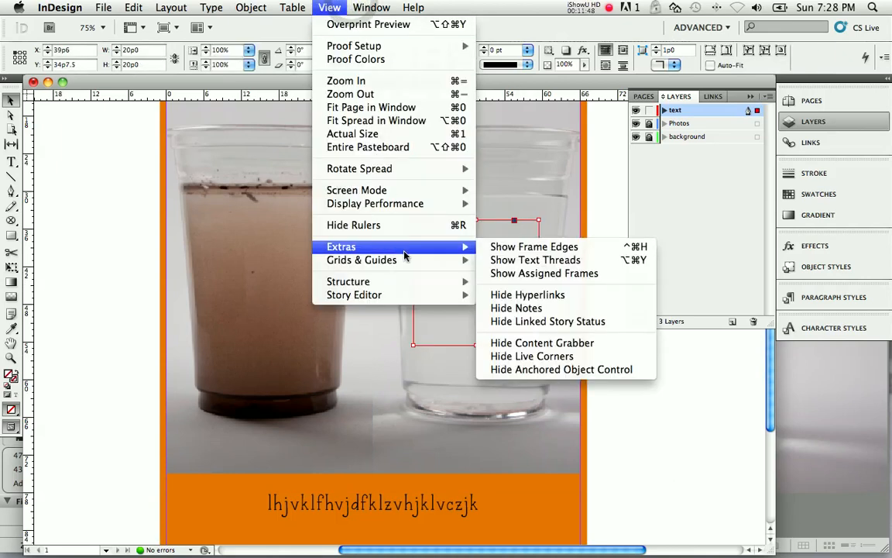
left_click(501, 249)
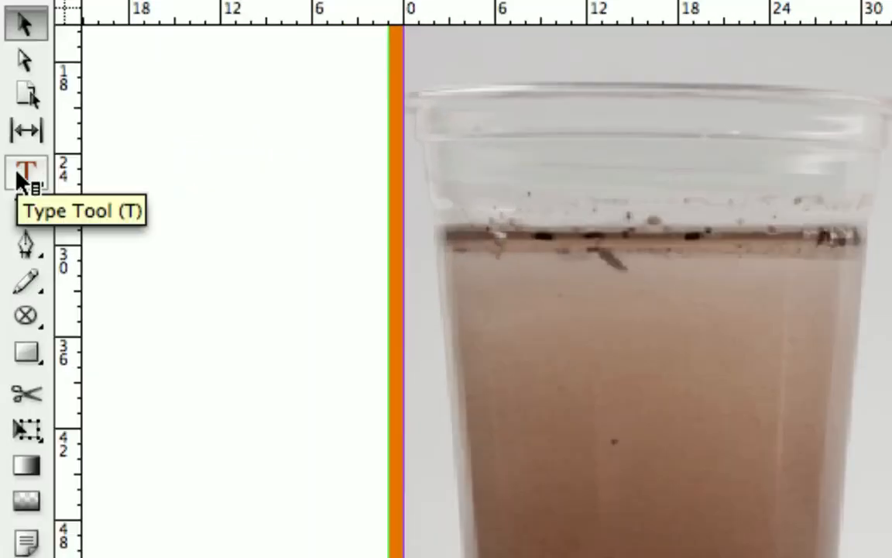
Add random placeholder text along the circle with the Type on a Path tool, starting at its topmost point with "hdjgksGHJ"
left_click(12, 160)
left_click_drag(21, 175, 129, 200)
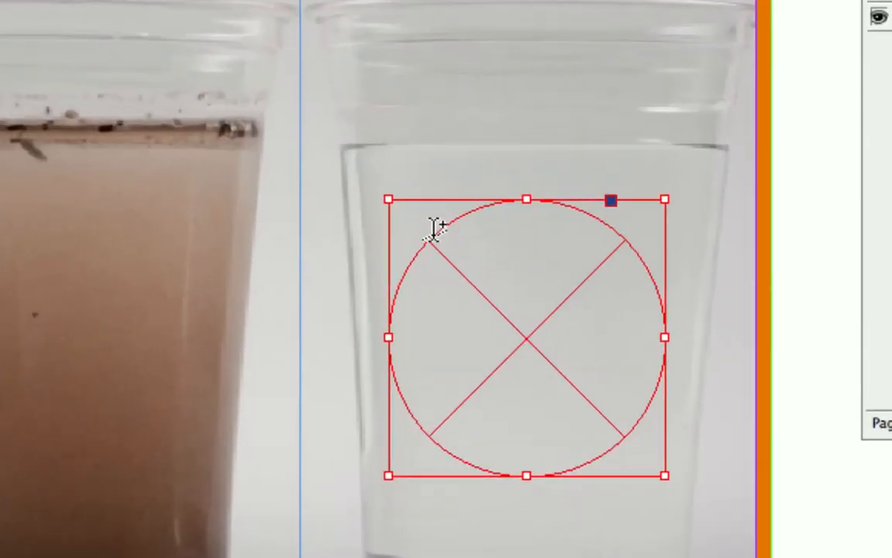
left_click(539, 200)
type("hdjgksGHJEG")
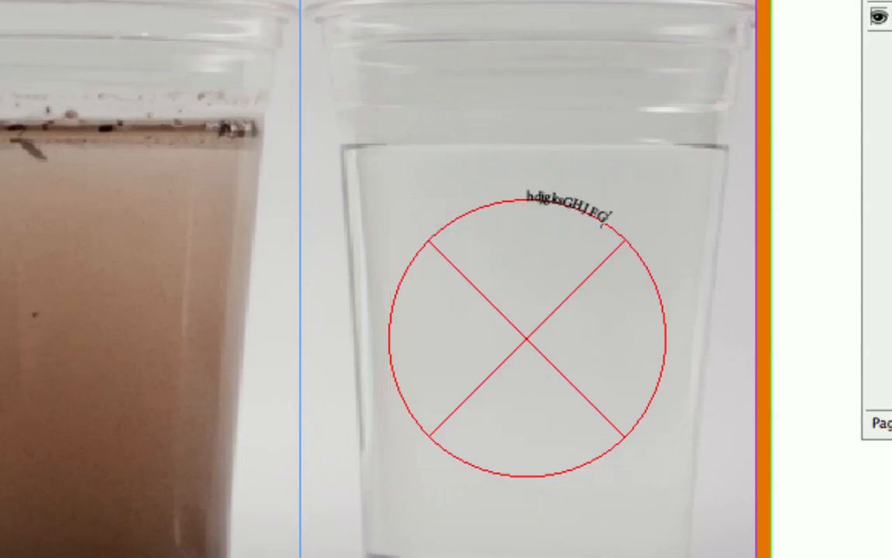
type("DHSJKEGJ EGHJDA EGHJKhjk sgfhjj")
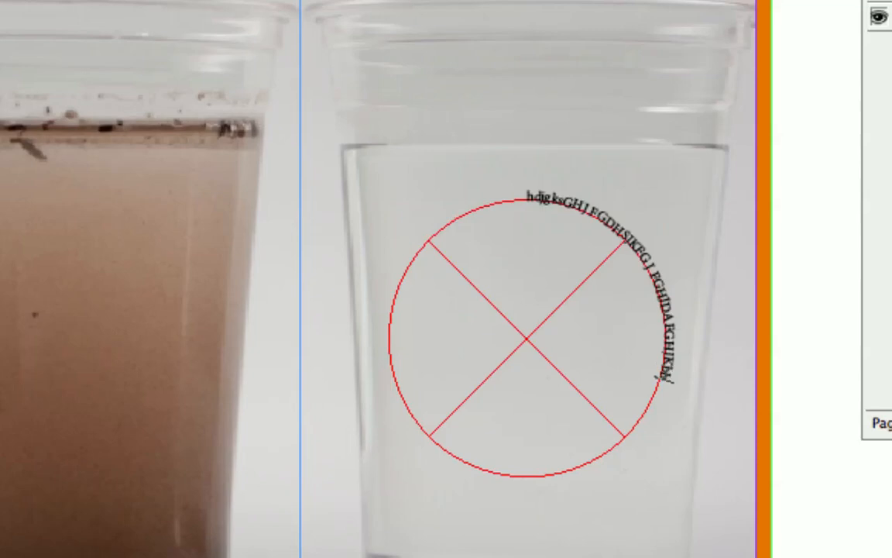
type("sdhjfdsg hjkfsghjkd ghjsk gfhsadj")
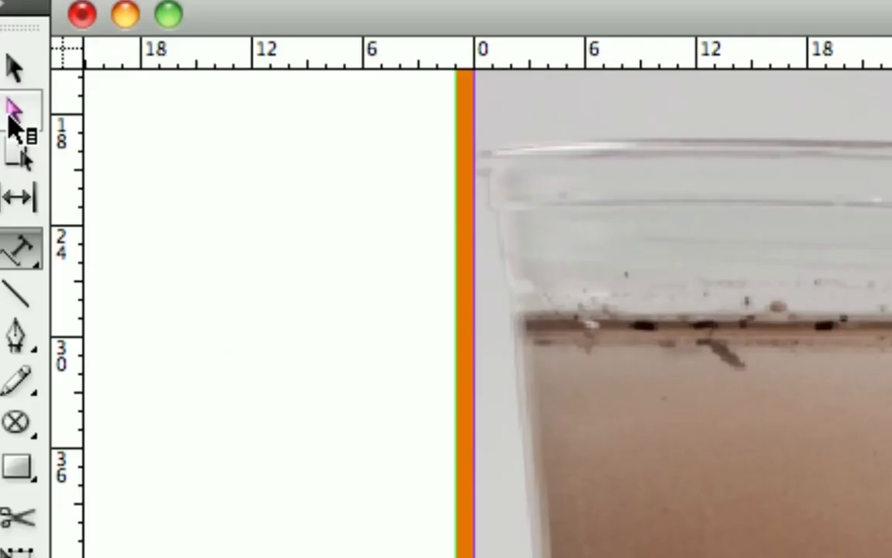
Move the path text's start bracket clockwise to the circle's upper right and its end bracket to the circle's upper left
left_click(12, 115)
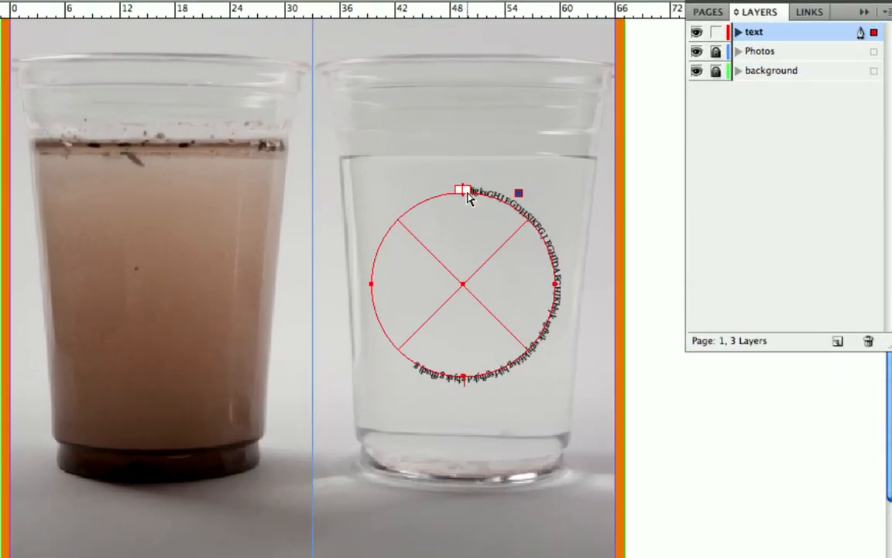
left_click_drag(468, 196, 531, 239)
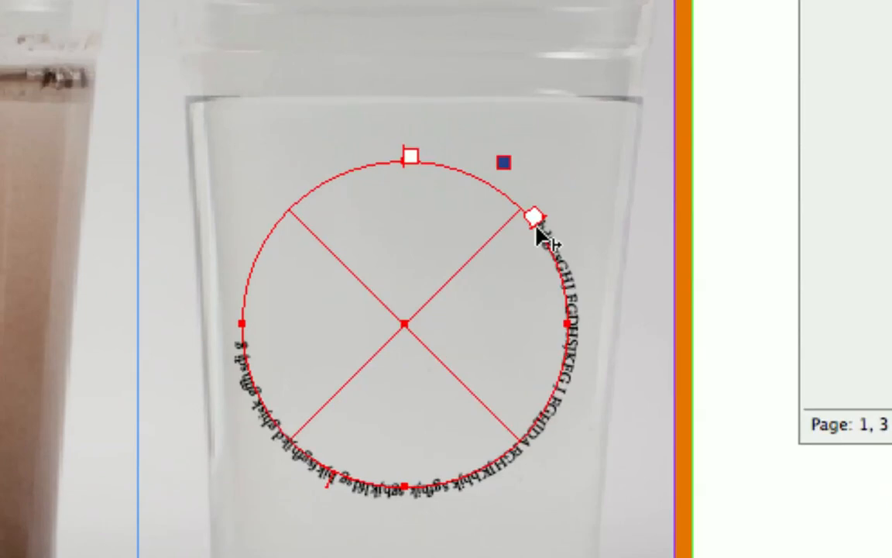
left_click_drag(540, 236, 558, 269)
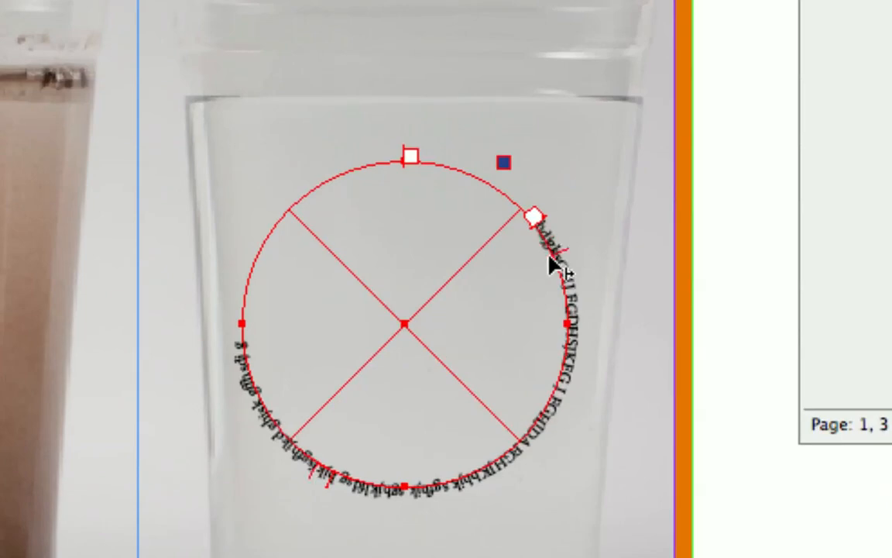
left_click(402, 162)
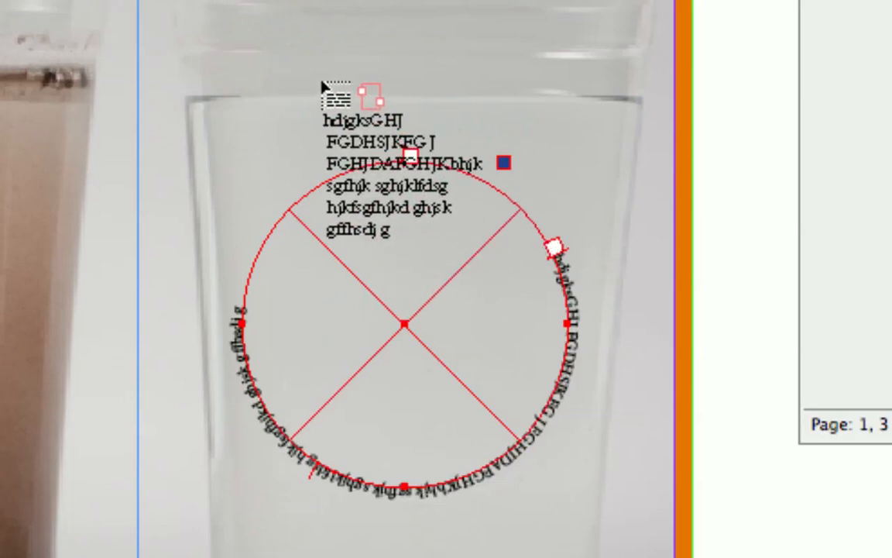
key("Escape")
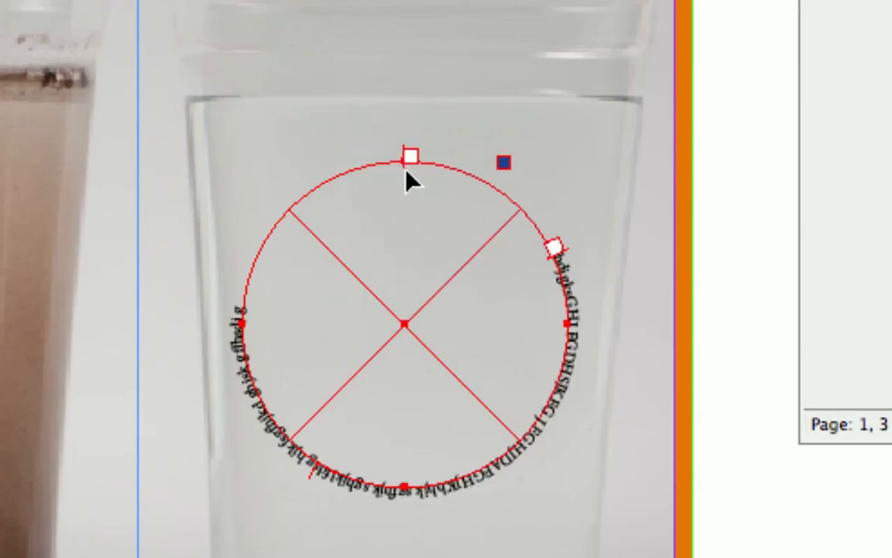
mouse_move(404, 171)
left_mouse_down()
mouse_move(301, 199)
mouse_move(285, 222)
left_mouse_up()
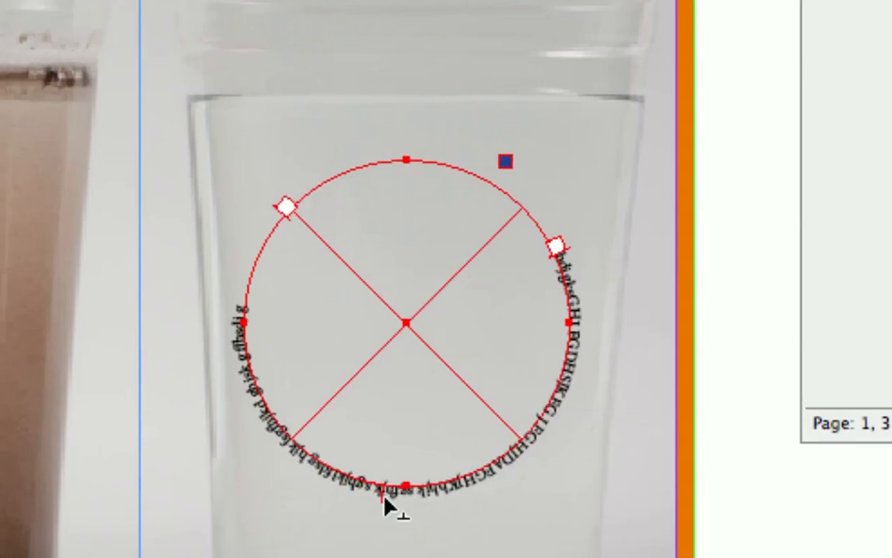
Flip the path text to the inside of the circle and back to the outside using its center bracket
left_click_drag(381, 504, 404, 478)
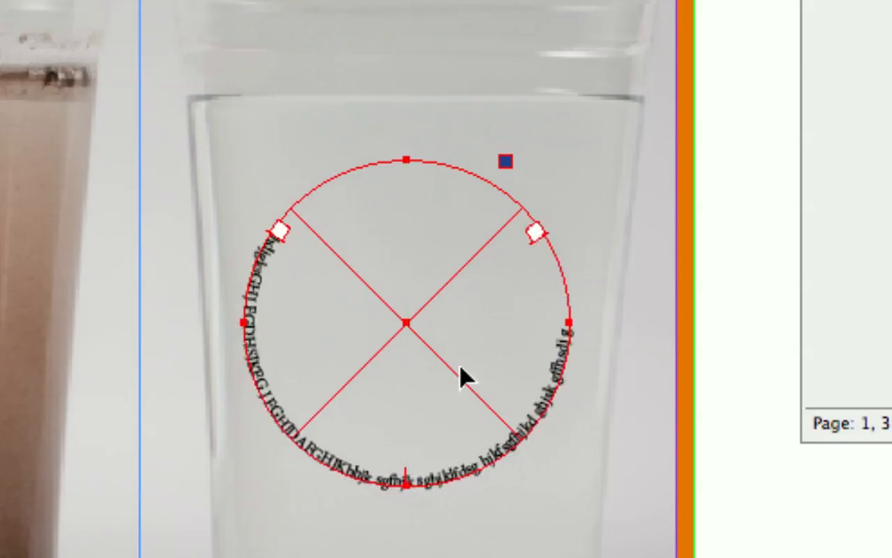
left_click_drag(406, 482, 407, 513)
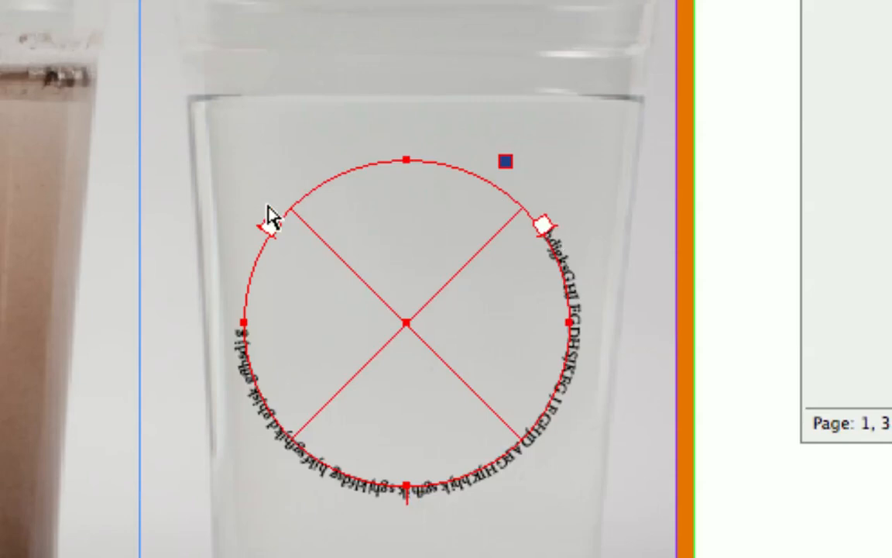
Adjust the path text's brackets so the text runs along the outside of the circle, centered over its top
left_click_drag(257, 229, 240, 318)
left_click_drag(457, 504, 414, 501)
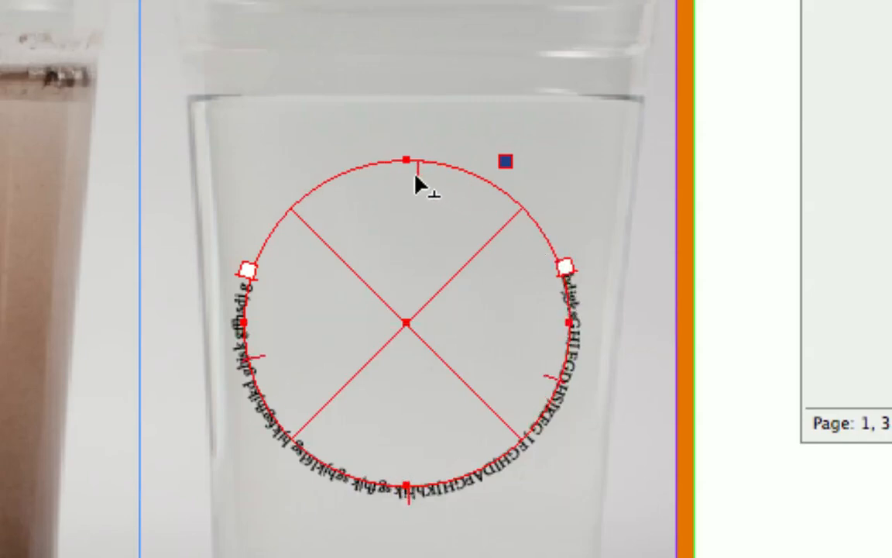
left_click_drag(415, 174, 410, 149)
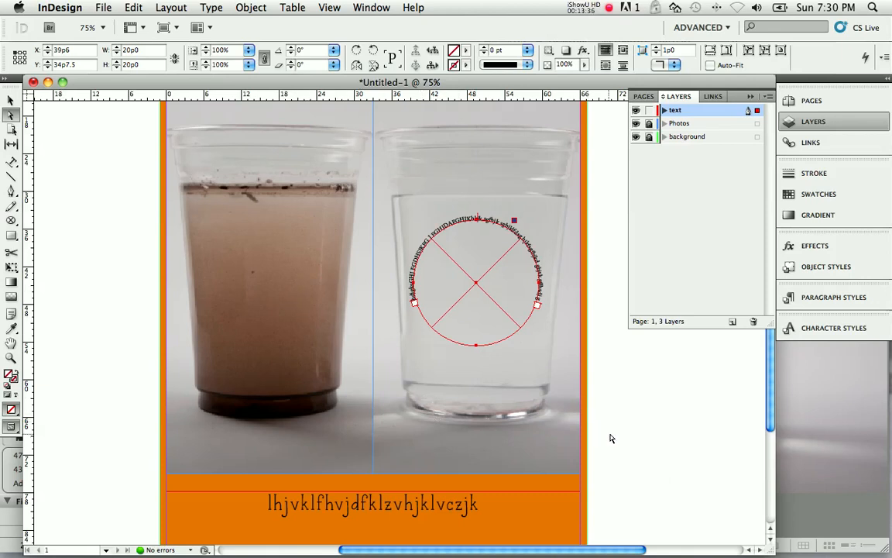
Cut the circular frame together with its path text from the page
left_click(11, 99)
key("super+x")
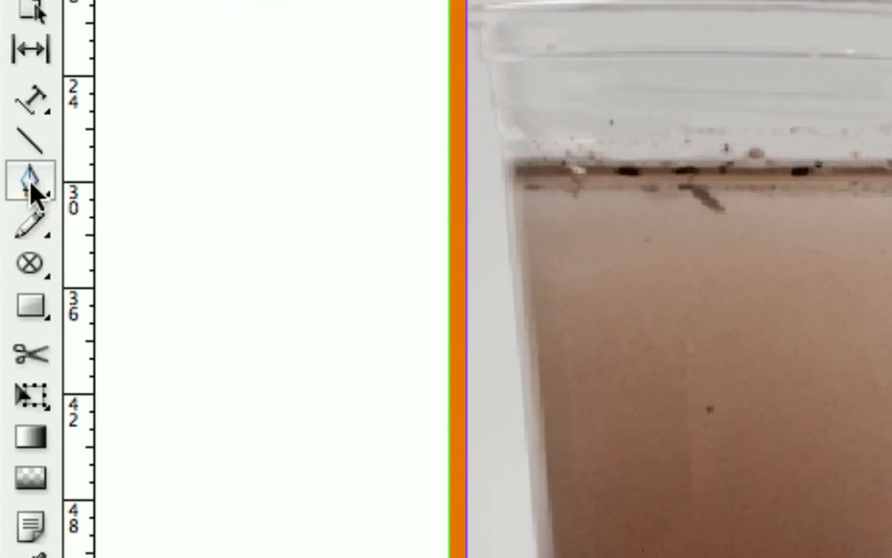
Draw an open eight-point zigzag path across both cups with the Pen tool, about 58p6 wide and 24p0 high
left_click(31, 186)
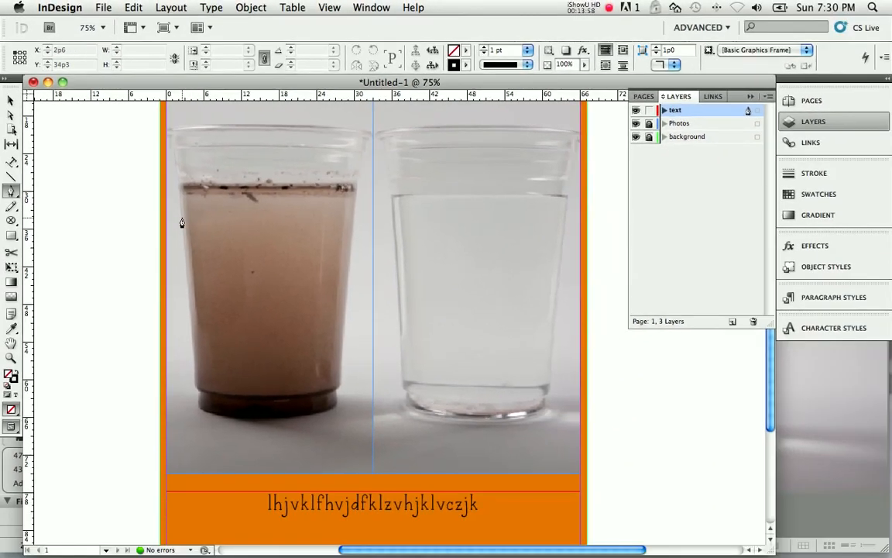
left_click(182, 217)
left_click(316, 217)
left_click(315, 287)
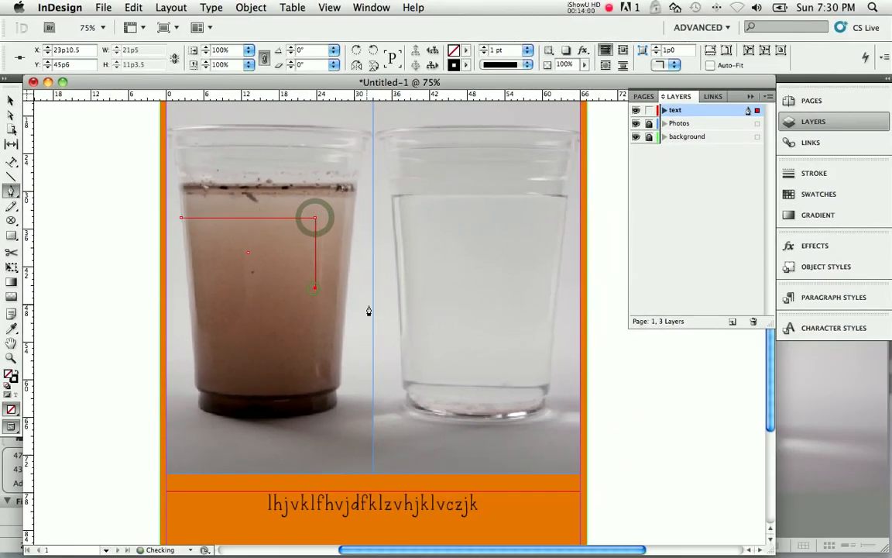
left_click(378, 306)
left_click(457, 262)
left_click(450, 226)
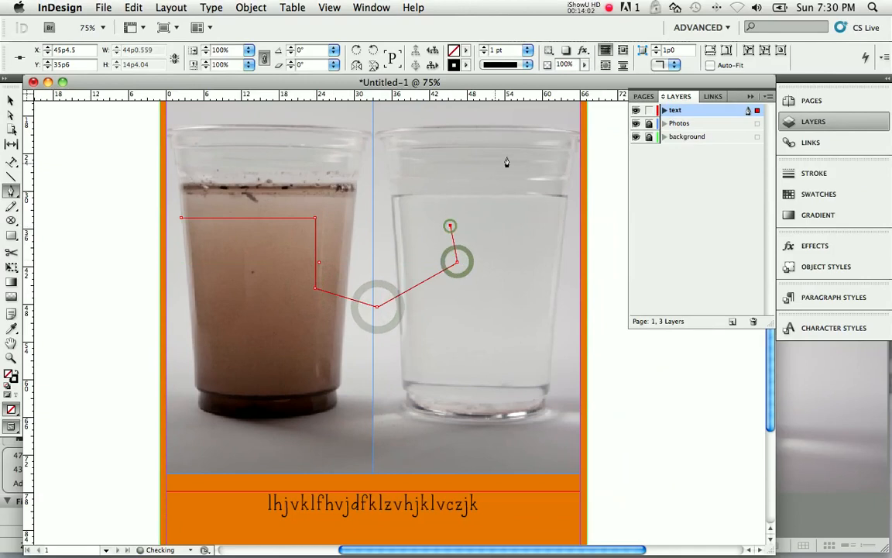
left_click(505, 158)
left_click(548, 232)
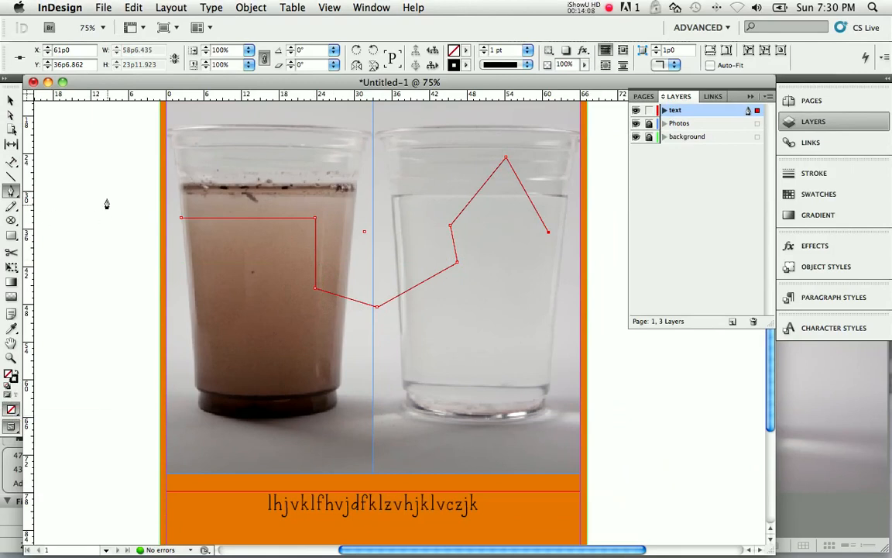
Set the zigzag path's stroke to None and deselect the path
key("v")
left_click(374, 289)
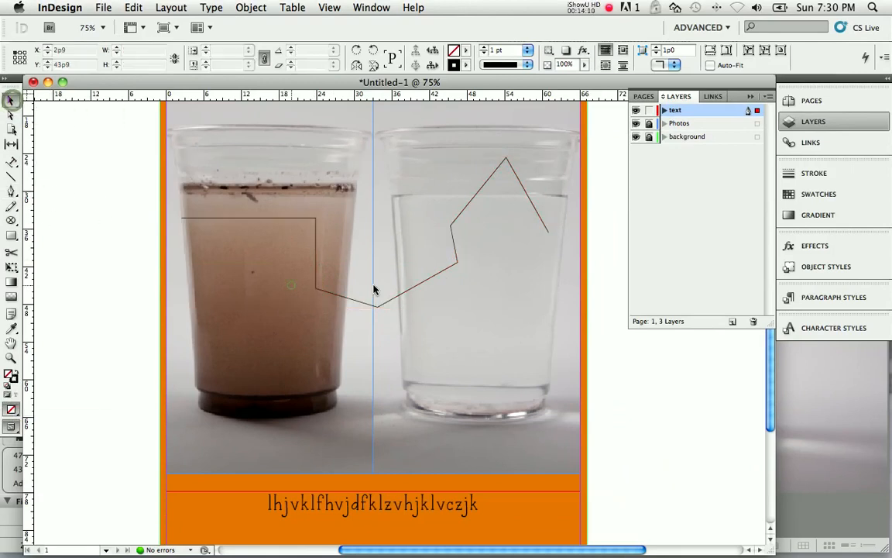
left_click(334, 295)
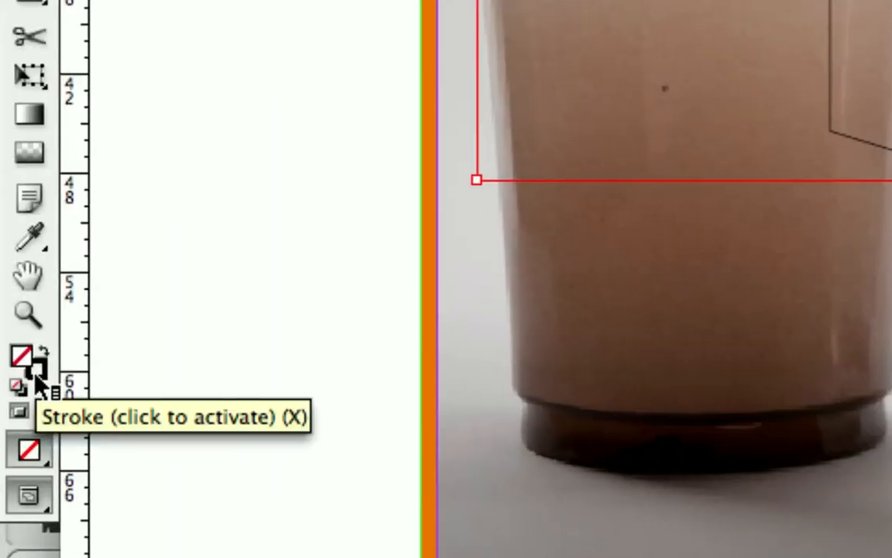
left_click(35, 376)
left_click(34, 454)
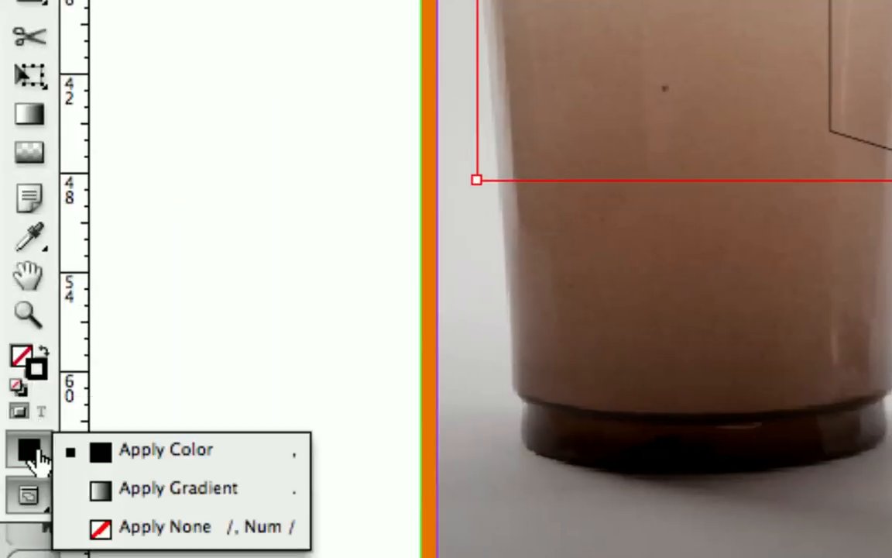
left_click(136, 527)
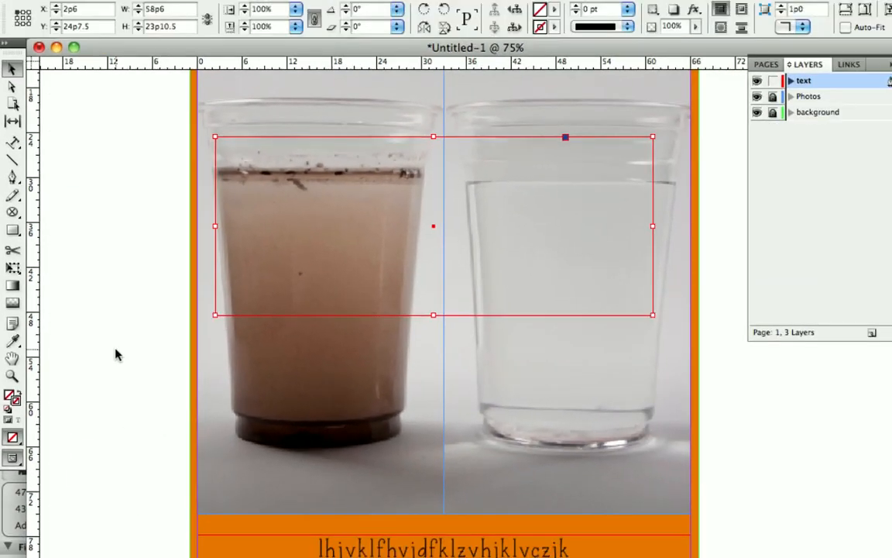
left_click(374, 275)
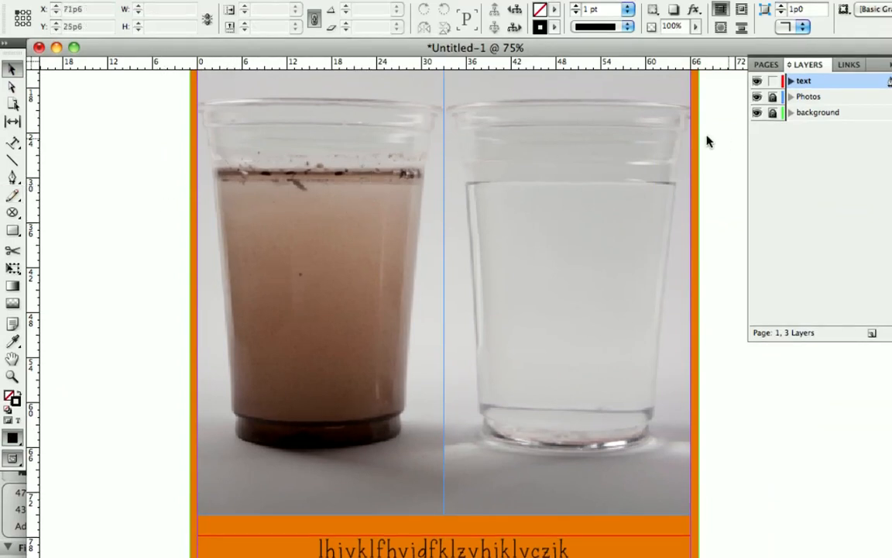
Select the unstroked zigzag path and examine the Extras options for showing and hiding frame edges
left_click_drag(104, 144, 484, 339)
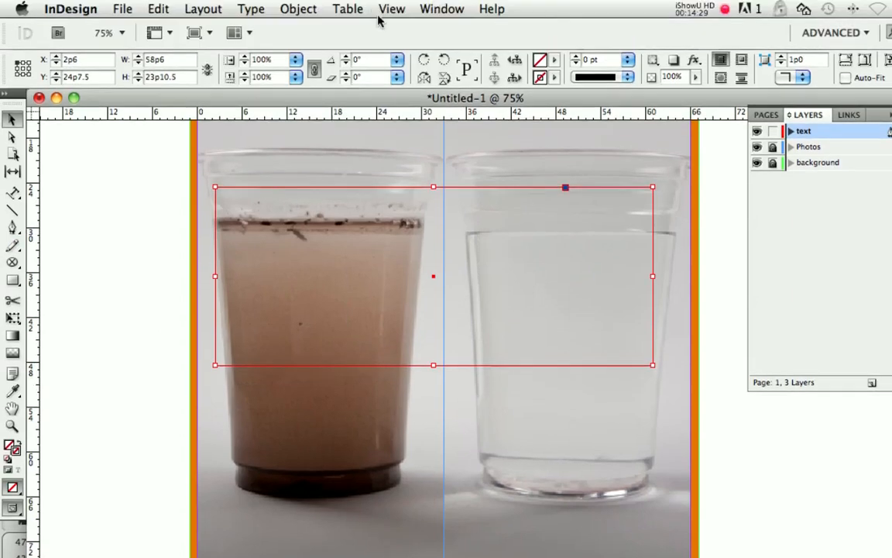
left_click(392, 9)
left_click(392, 9)
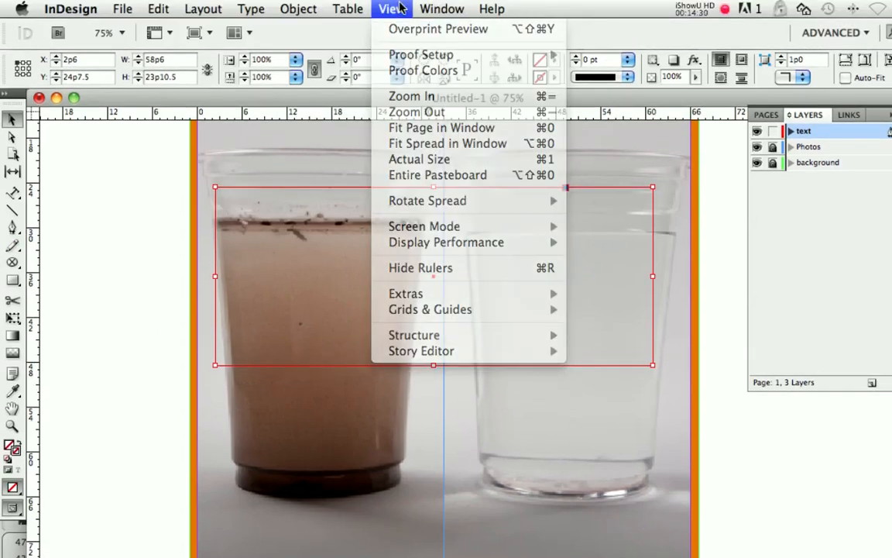
left_click(410, 9)
mouse_move(392, 8)
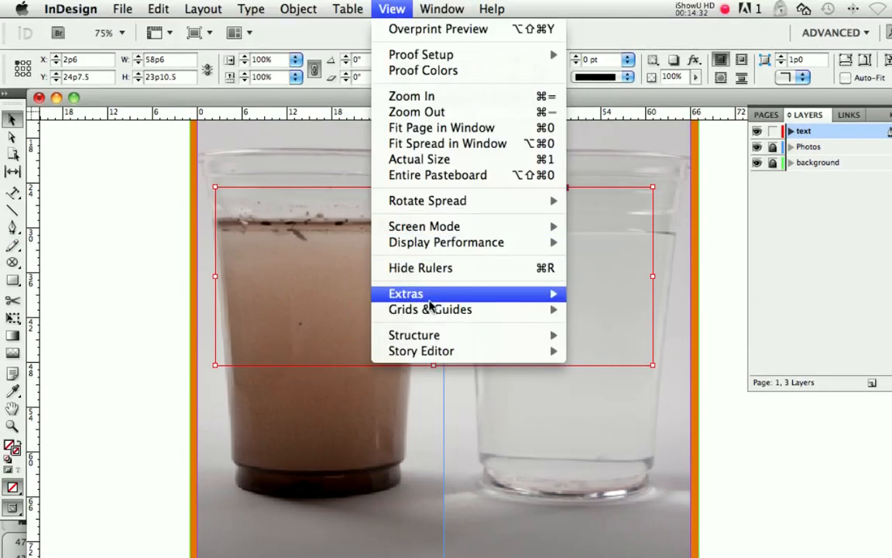
mouse_move(431, 298)
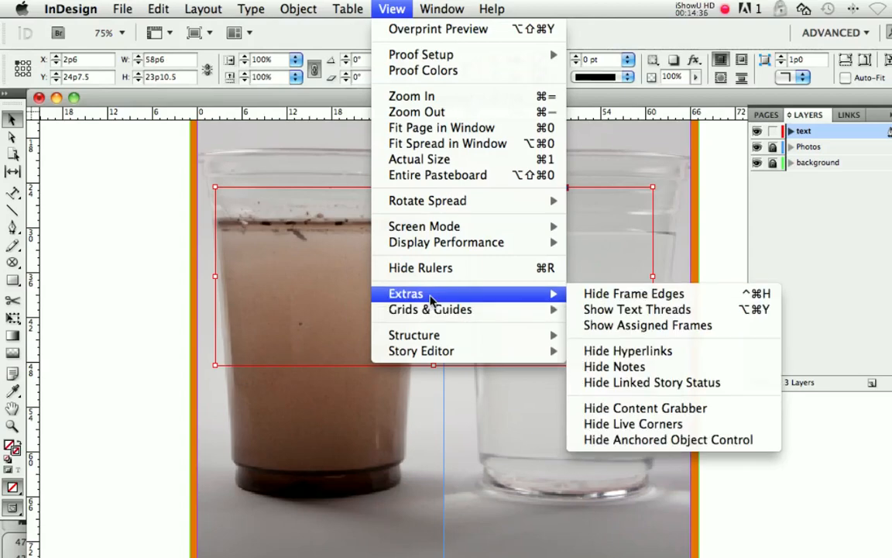
key("Escape")
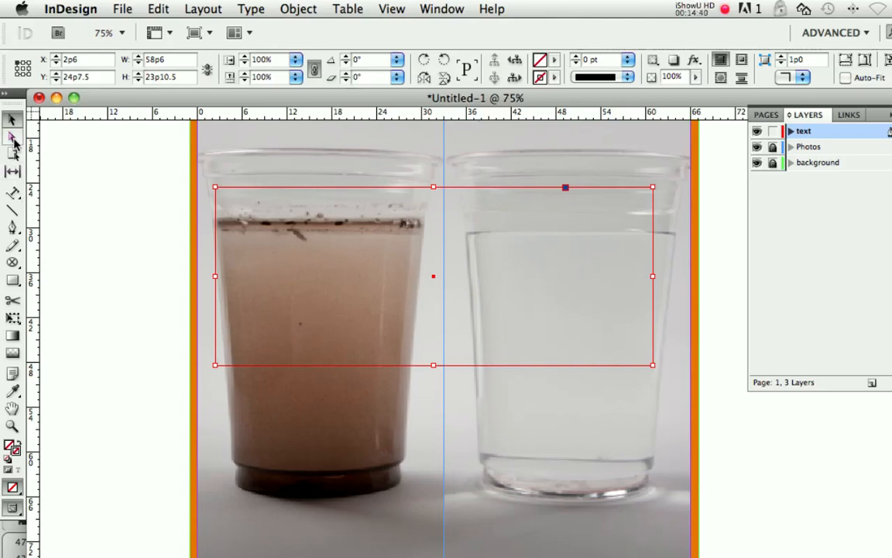
Fill the zigzag path from end to end with placeholder text using the Type on a Path tool
left_click(14, 195)
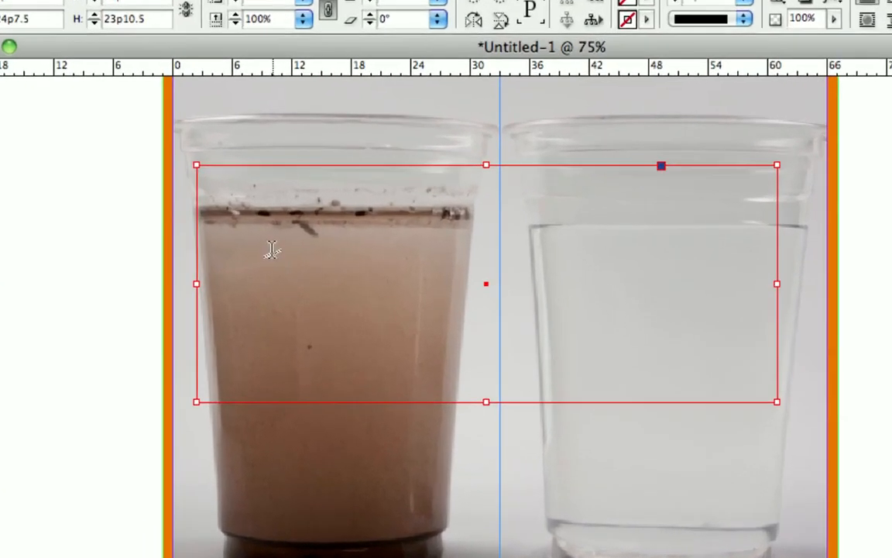
left_click(271, 256)
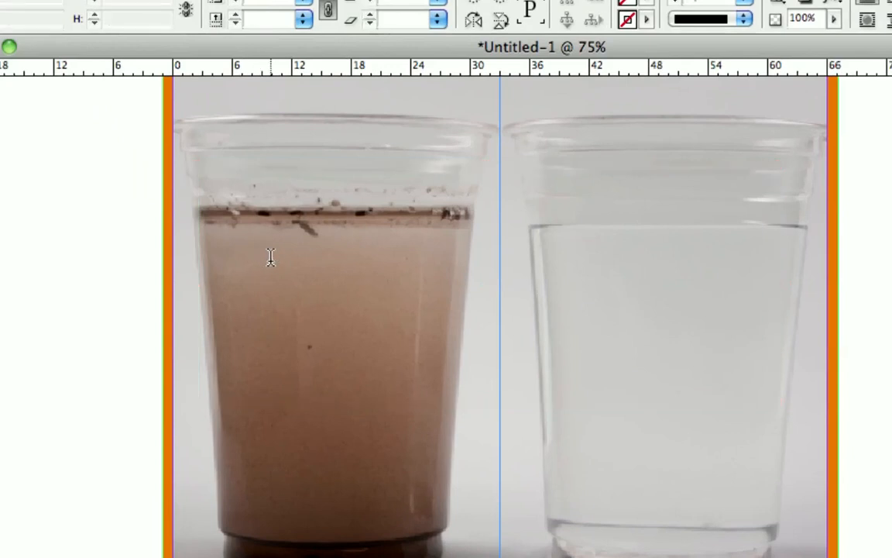
type("blsvdfjag shk")
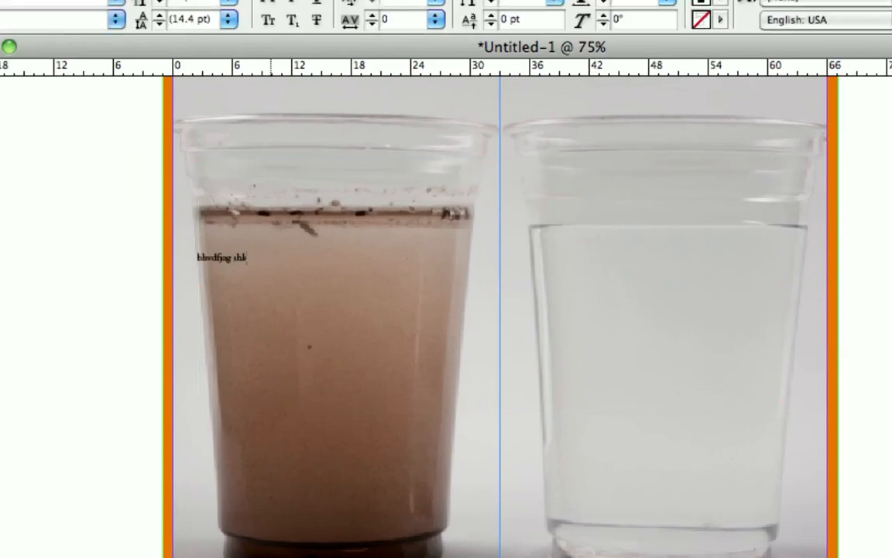
type("g fjskhgv dfkhvjdfklz vhdfjklvhjklv hjklvzbjkhh")
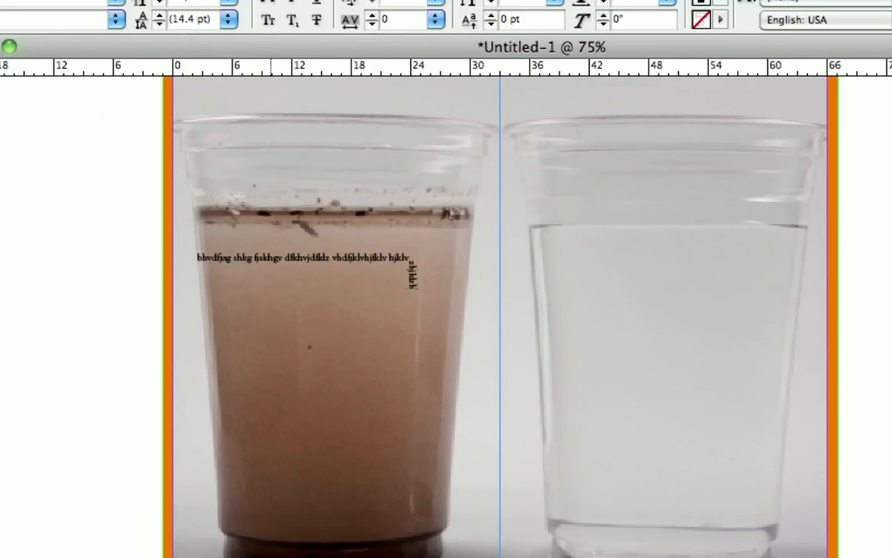
type("fjklvz bjklzxv bhfjkzlb bjk")
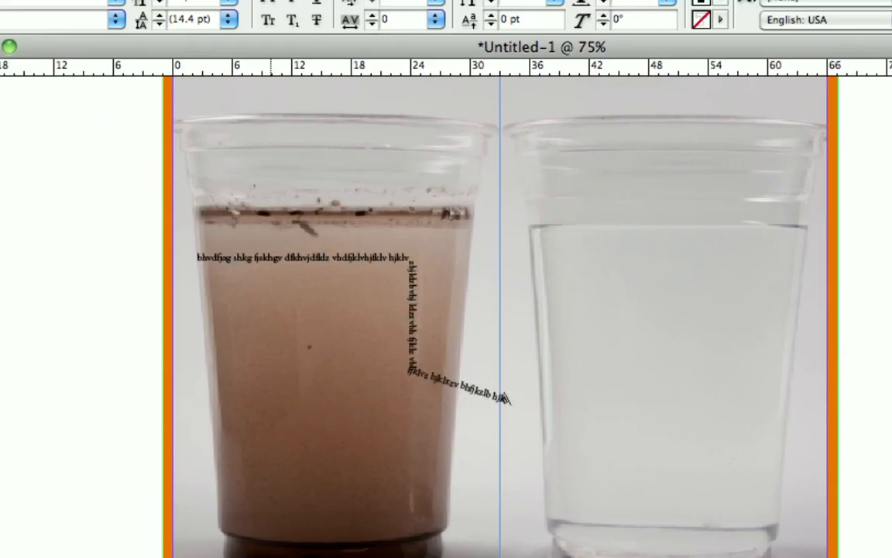
type("lz bgjklzf bgjdfzkbghjf dsbhkgj")
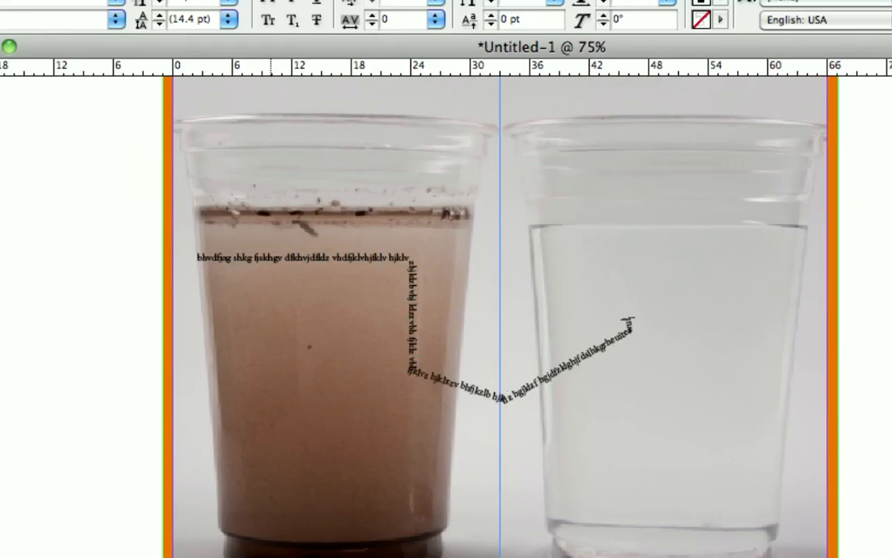
type("h resiog hresiosg ehruioghunjei gohure")
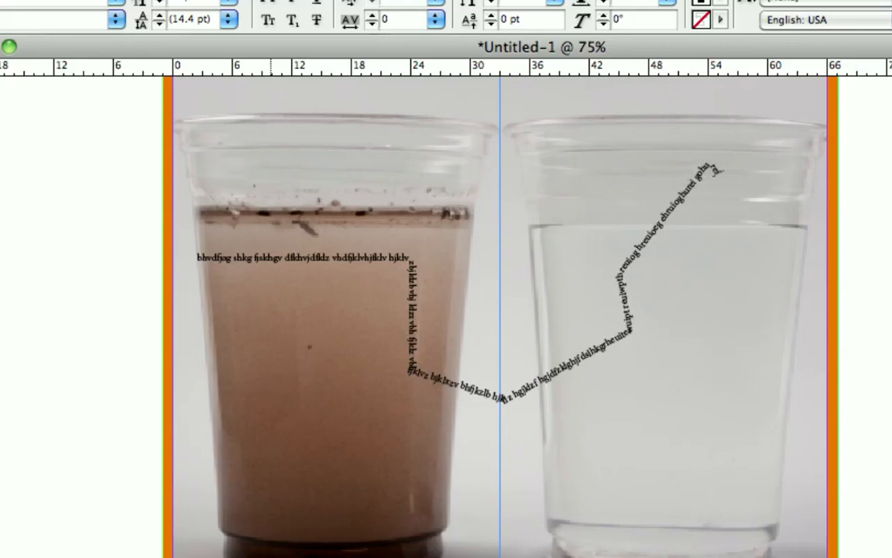
type("isg hurig hu isjkdslj klgbfjdk")
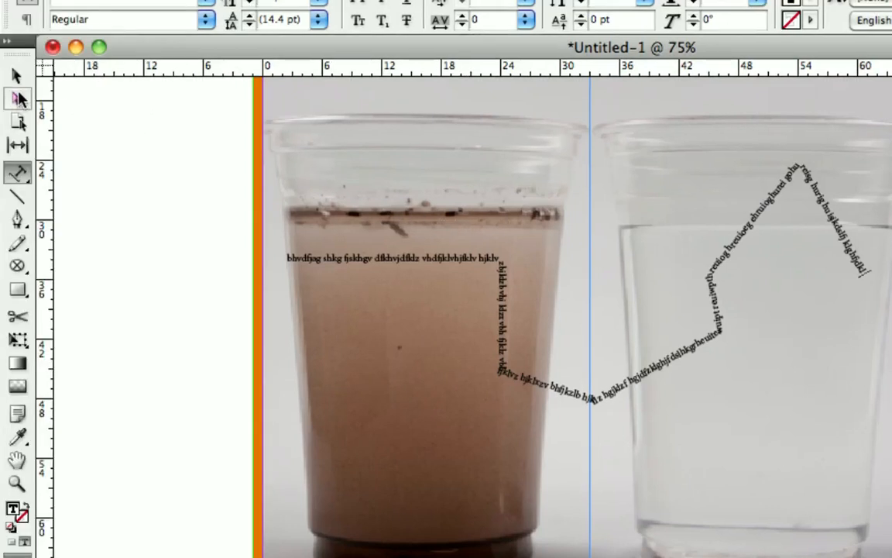
Move the anchor point at the zigzag path's first corner to about X 21p10.5, Y 35p7.5 with the Direct Selection tool
left_click(16, 77)
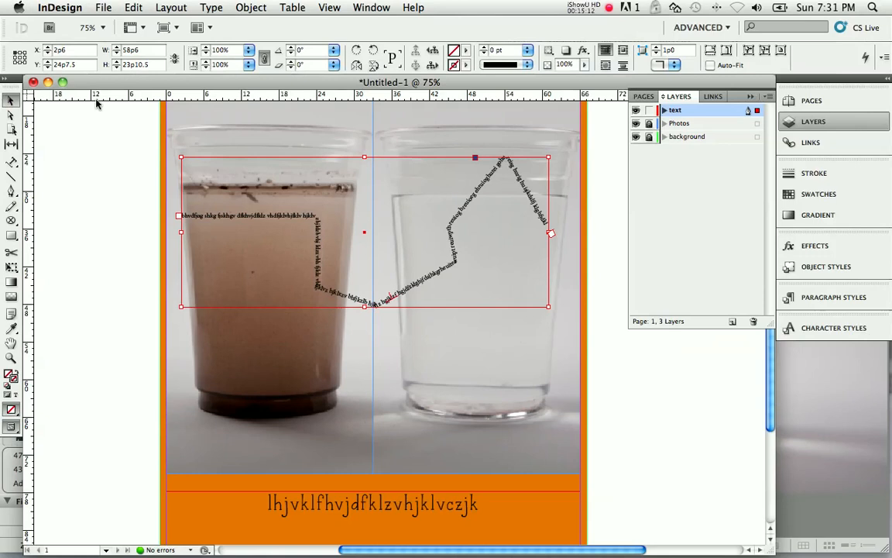
left_click(11, 114)
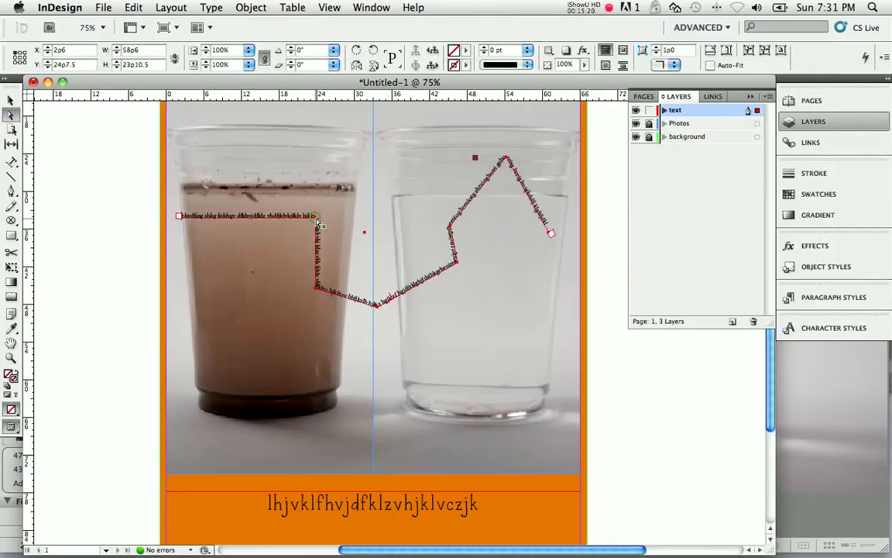
mouse_move(316, 223)
left_mouse_down()
mouse_move(332, 195)
mouse_move(314, 240)
mouse_move(325, 183)
mouse_move(300, 235)
mouse_move(338, 207)
mouse_move(304, 232)
left_mouse_up()
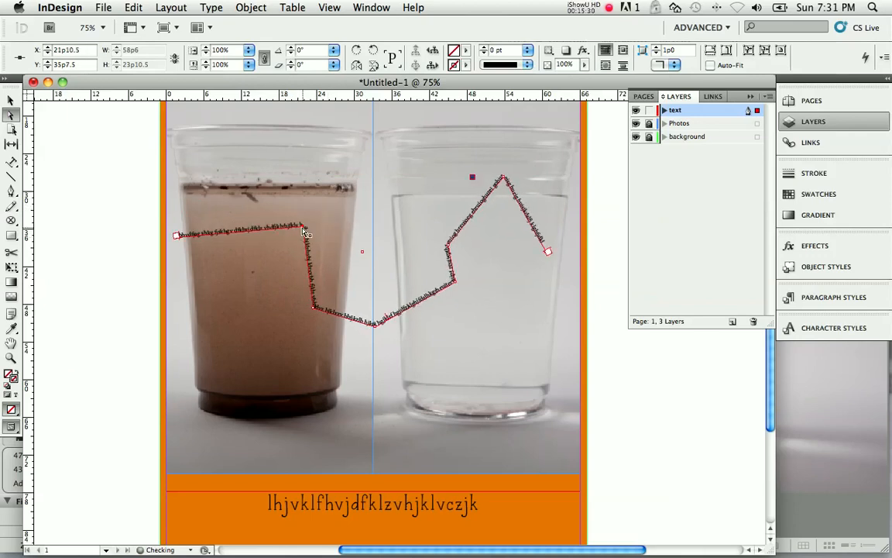
Add an anchor point midway along the steep segment below the first corner and shift it together with that corner slightly up and right
left_click(11, 192)
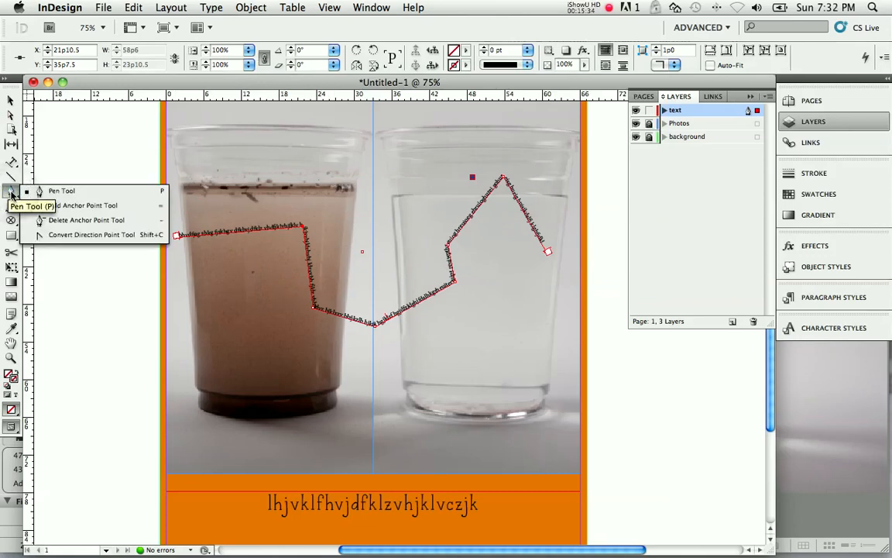
left_click(11, 195)
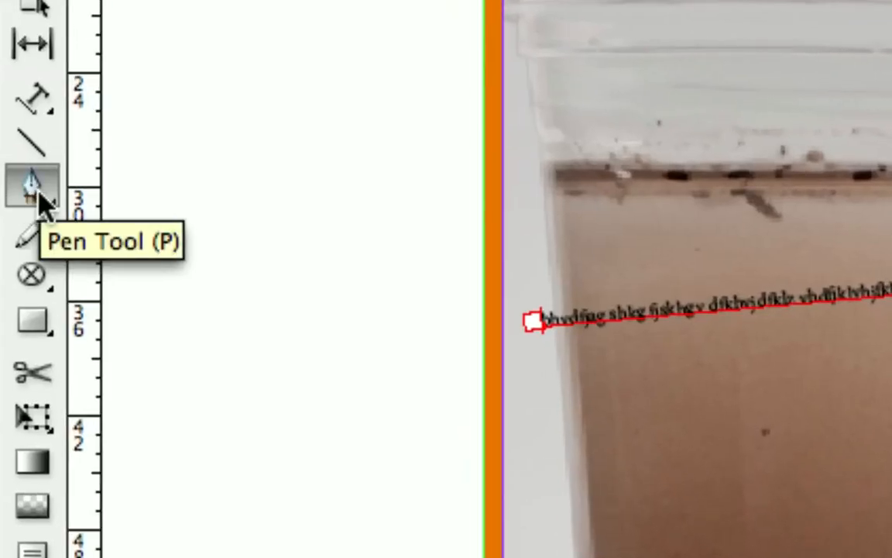
left_click(37, 195)
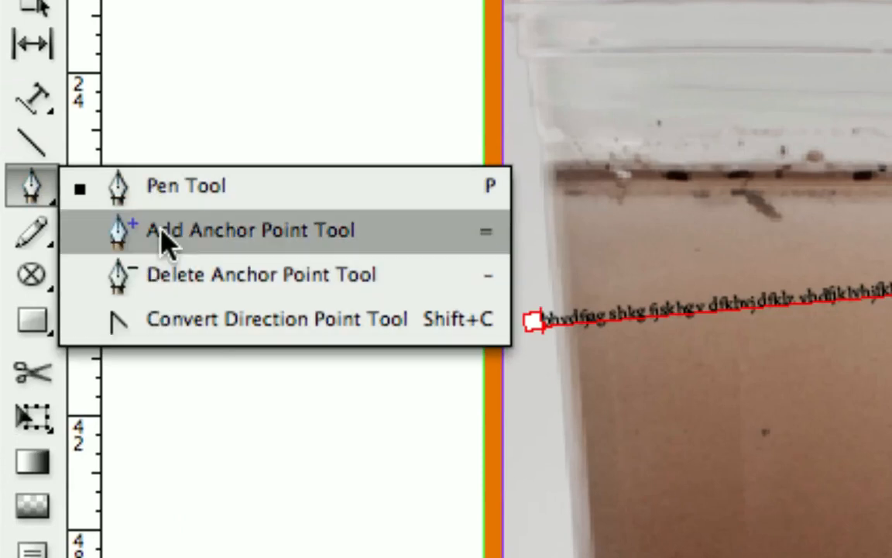
left_click(164, 236)
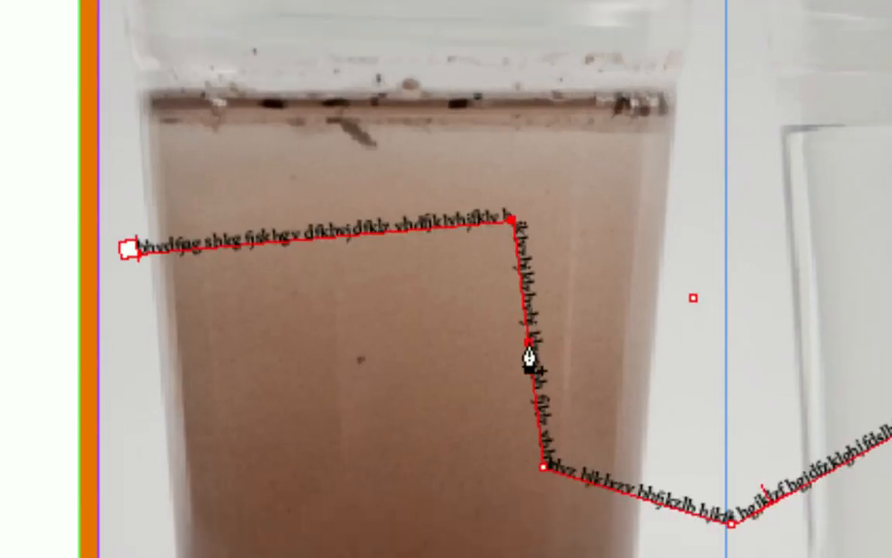
left_click_drag(532, 343, 548, 321)
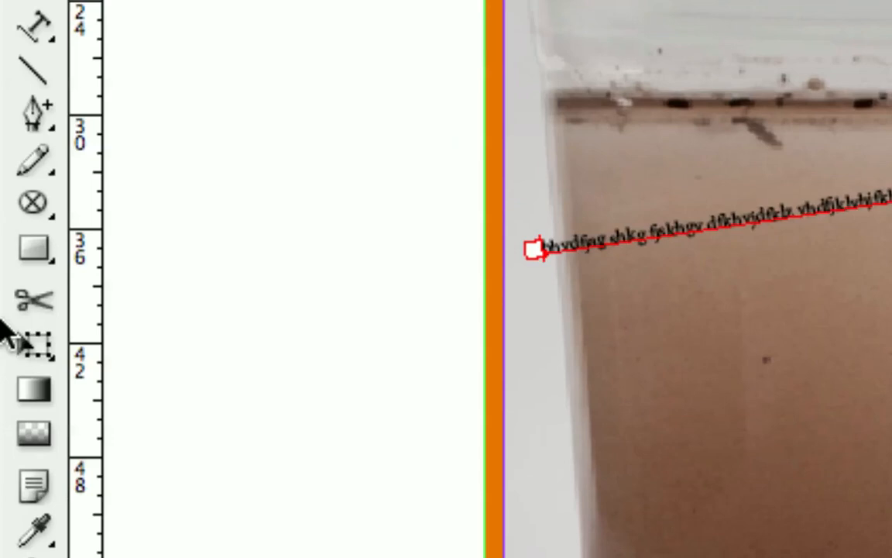
Delete the extra anchor point on the steep segment with the Delete Anchor Point tool
left_click_drag(36, 118, 175, 200)
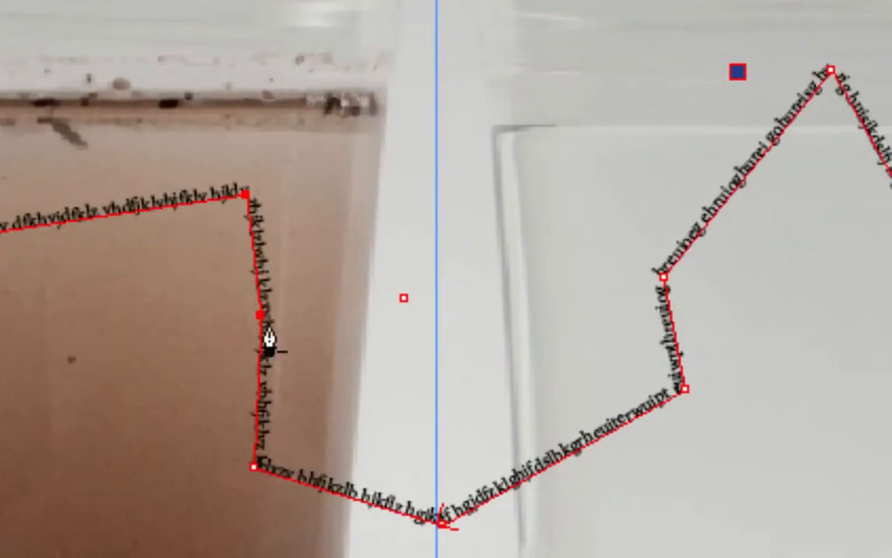
left_click(259, 316)
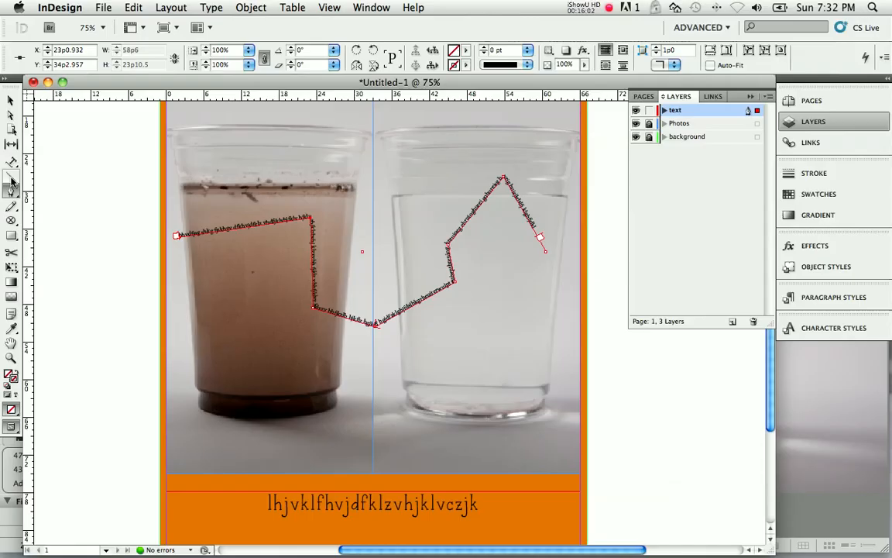
Turn the text path's sharp corners into smooth curves with the Convert Direction Point tool, from the first corner through the peak over the clear cup
left_click(10, 194)
left_click_drag(10, 193, 62, 233)
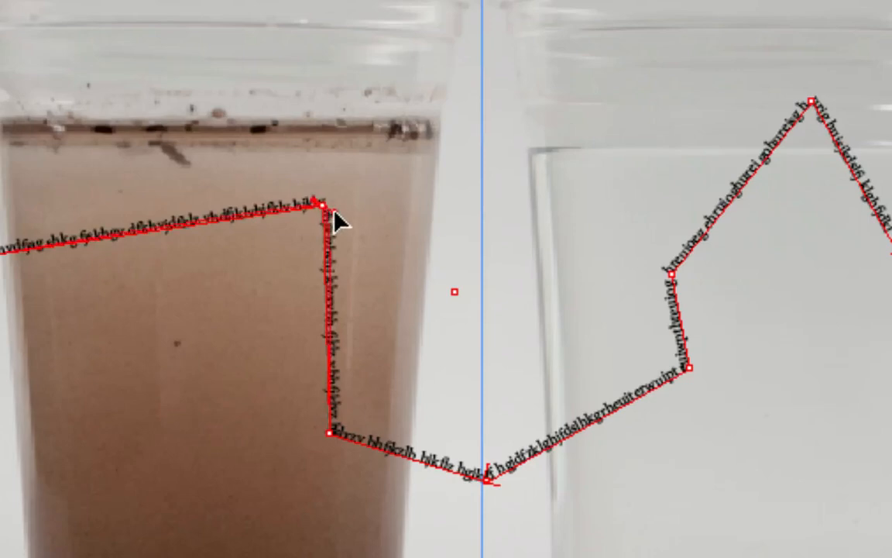
left_click_drag(338, 219, 449, 288)
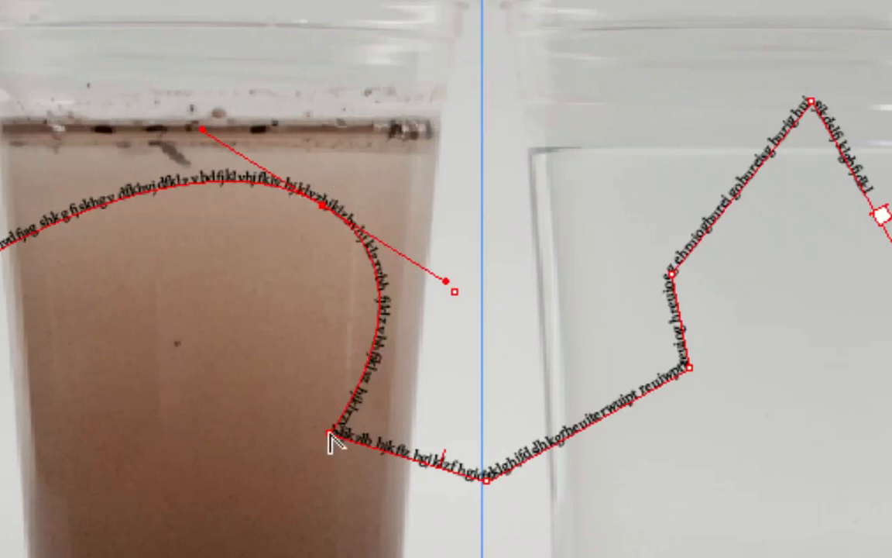
left_click_drag(331, 431, 382, 504)
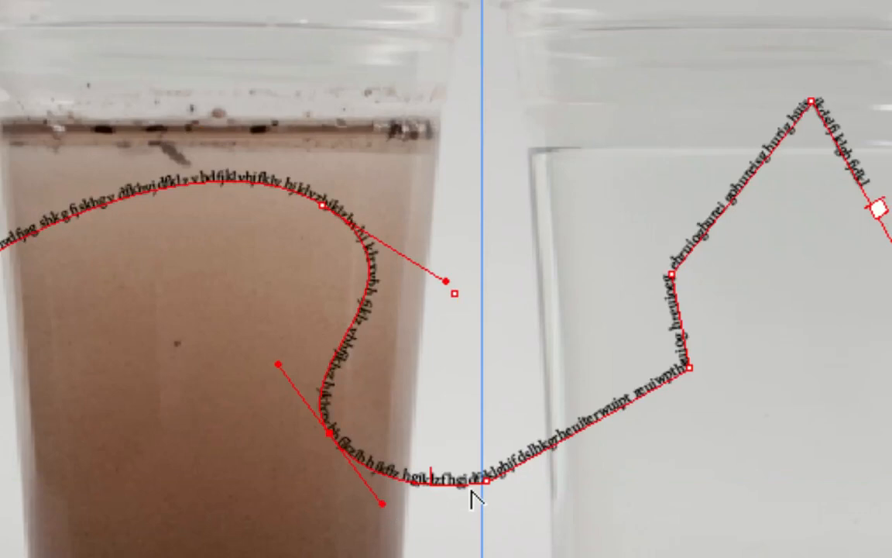
left_click_drag(486, 480, 558, 465)
left_click_drag(690, 367, 711, 335)
left_click_drag(674, 269, 679, 225)
left_click_drag(716, 273, 525, 275)
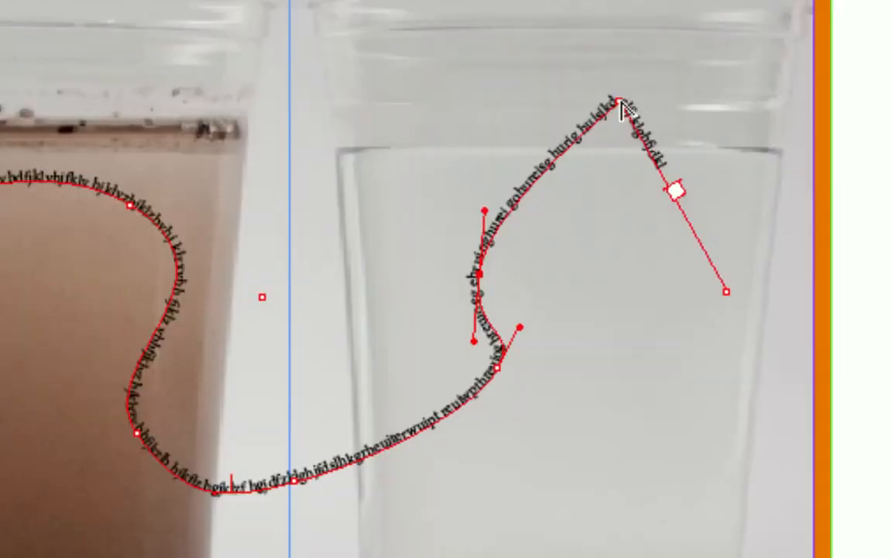
left_click_drag(620, 104, 701, 102)
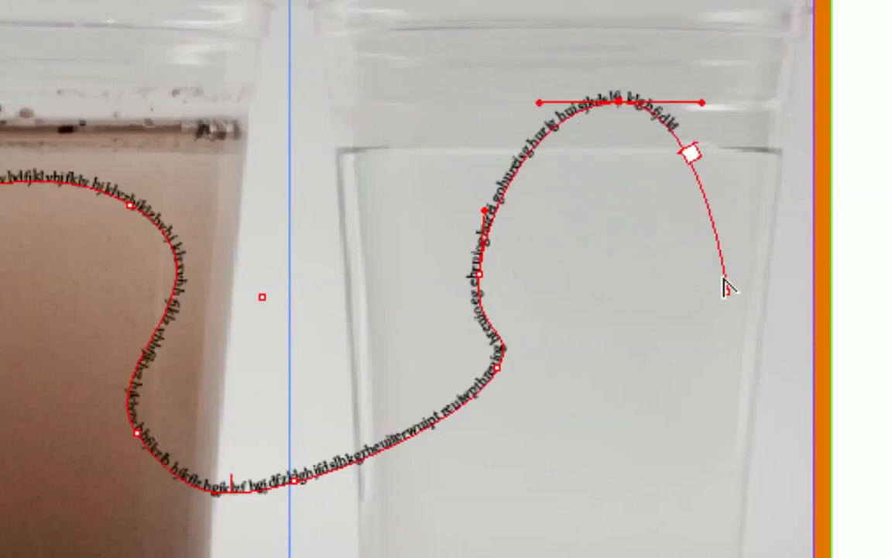
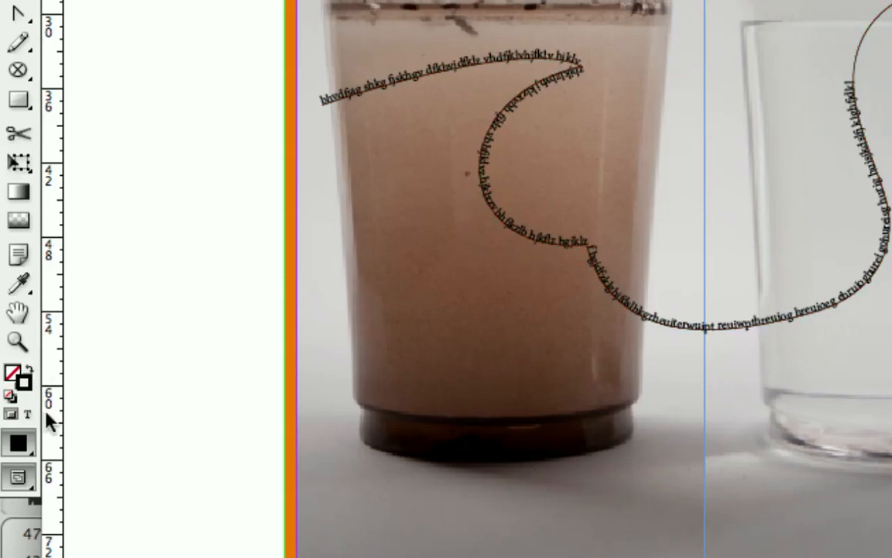
Set the default stroke to None and delete the curved path with its text from across the cups
left_click_drag(19, 445, 100, 502)
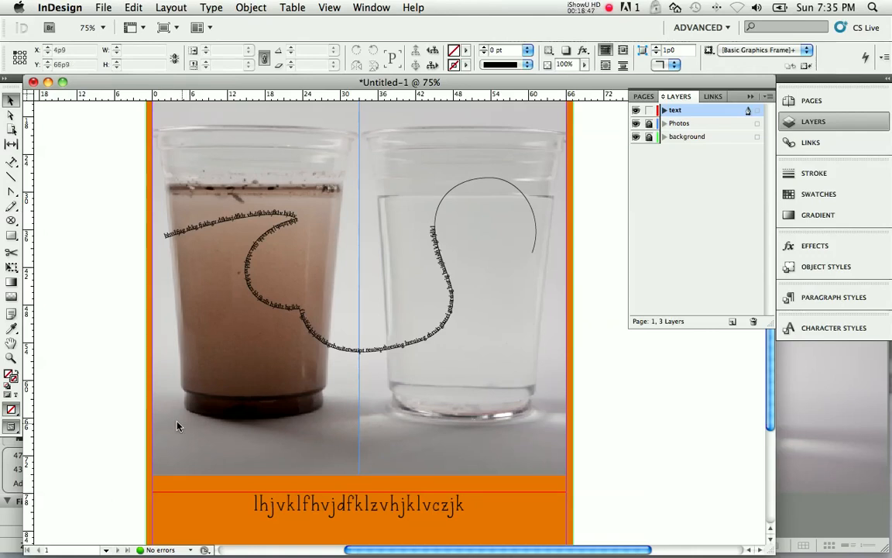
left_click(11, 99)
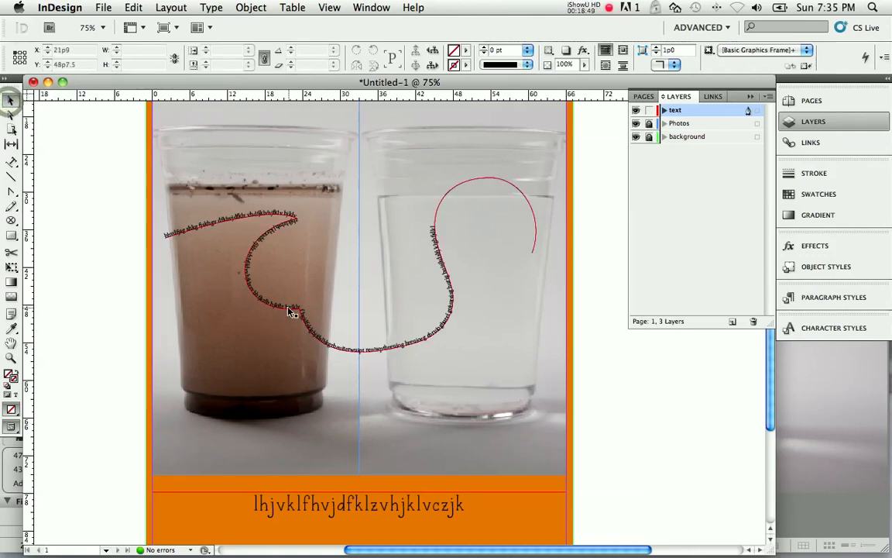
left_click(291, 311)
key("Delete")
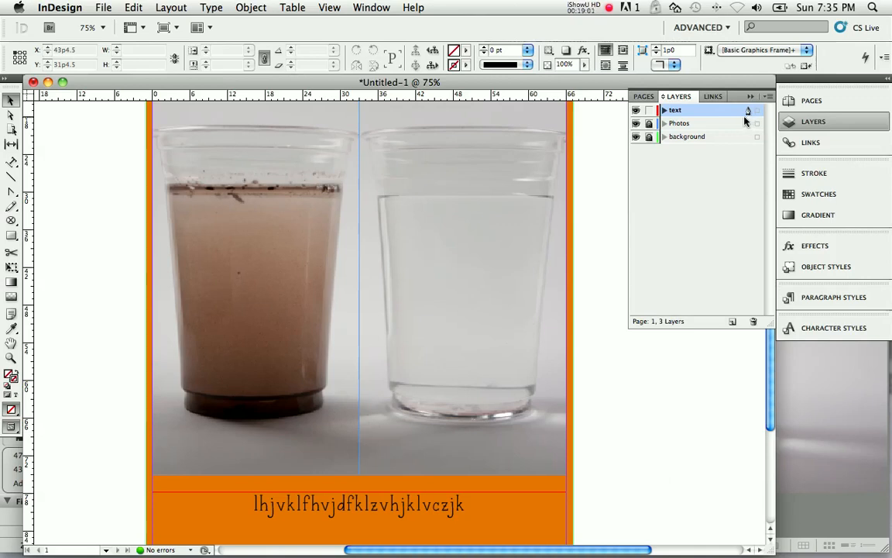
Unlock the Photos layer and select both cup photo frames
left_click(648, 123)
left_click(689, 124)
left_click(230, 330)
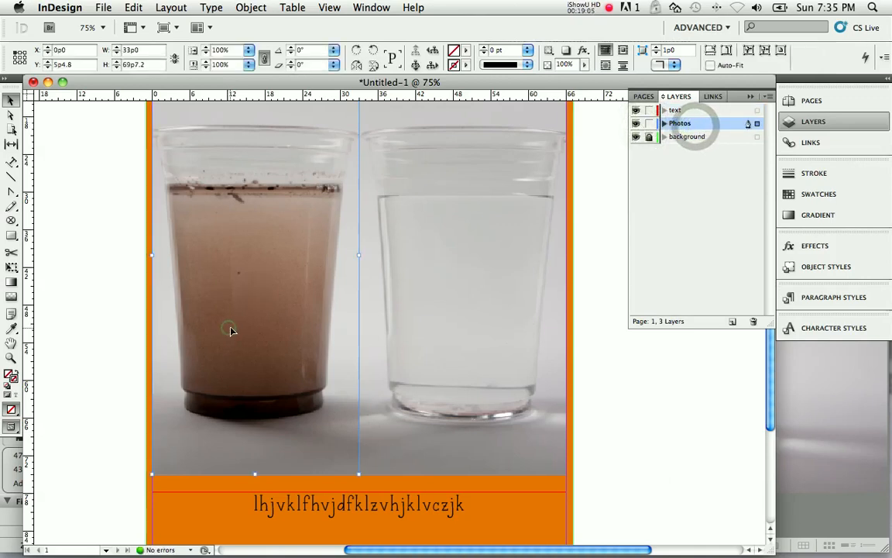
left_click(408, 332, "shift")
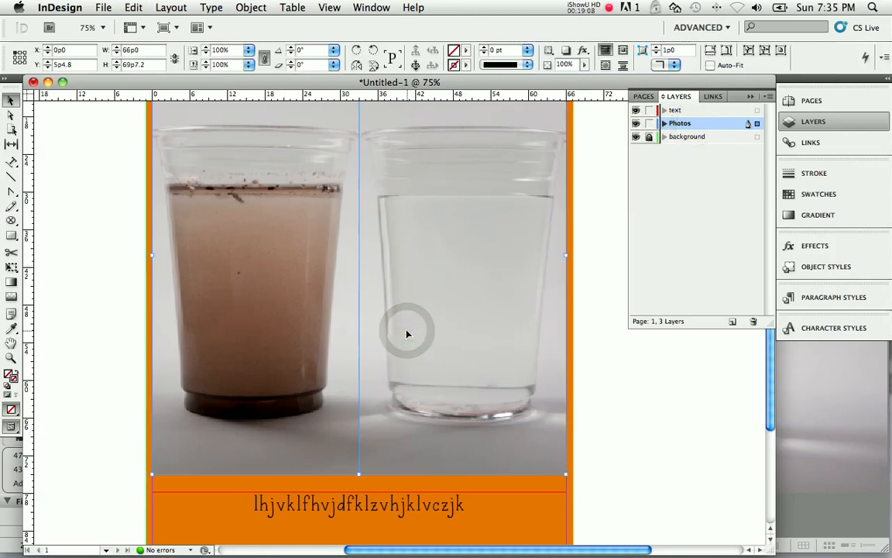
Relock the Photos layer and make the text layer active
left_click(648, 124)
left_click(648, 136)
left_click(680, 110)
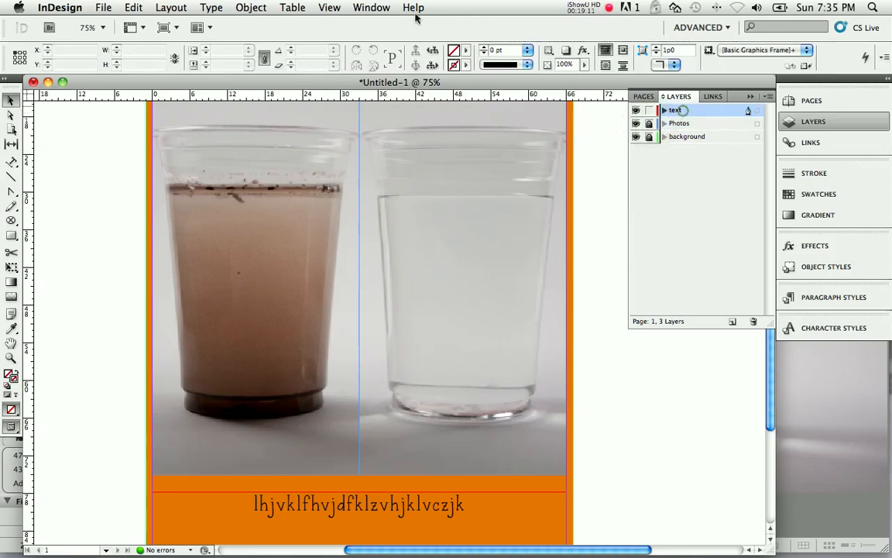
Paste the two copied cup photo frames in place on the text layer
left_click(124, 7)
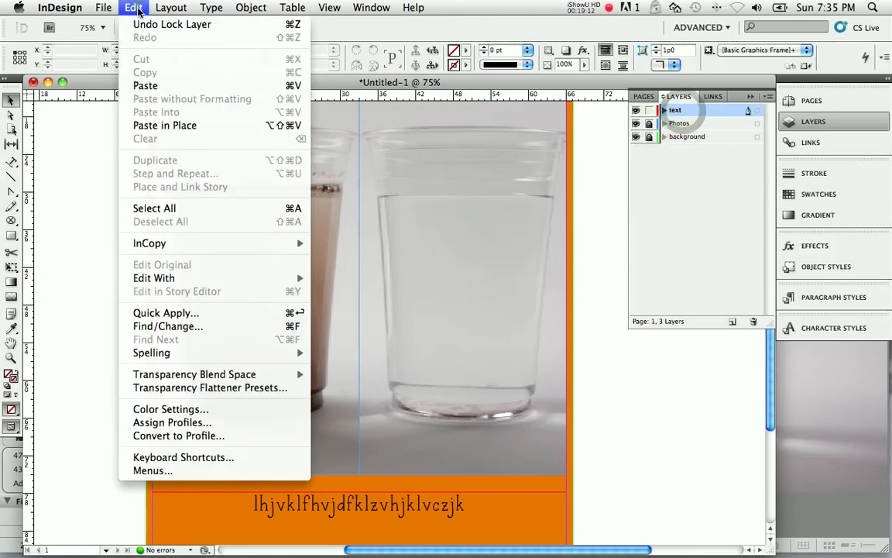
left_click(151, 124)
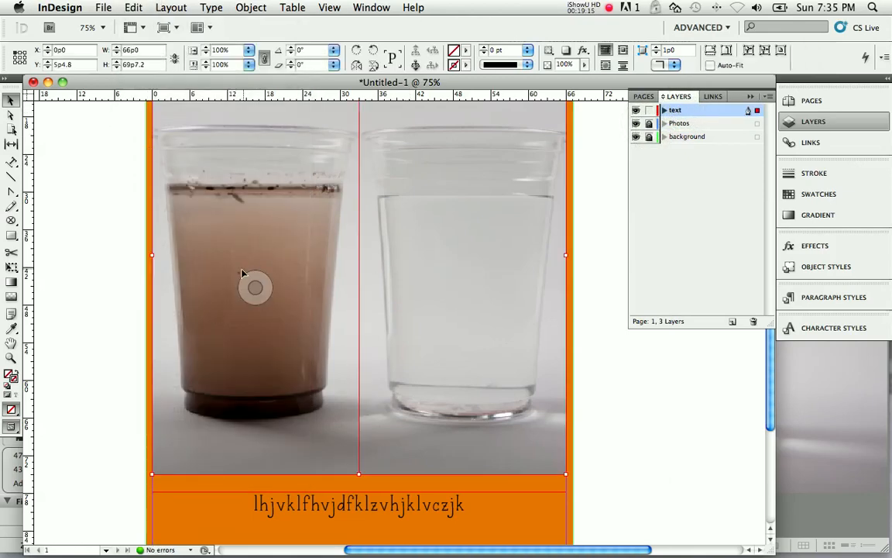
left_click(253, 285)
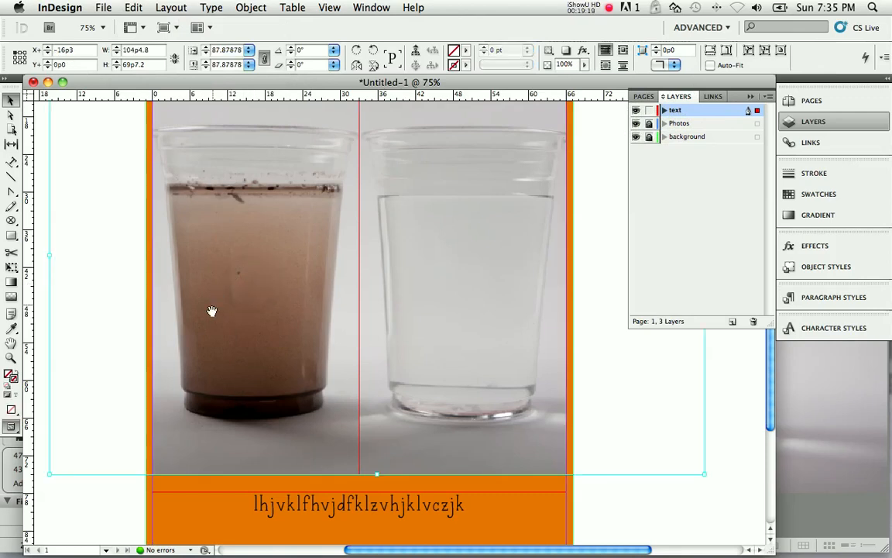
left_click(696, 523)
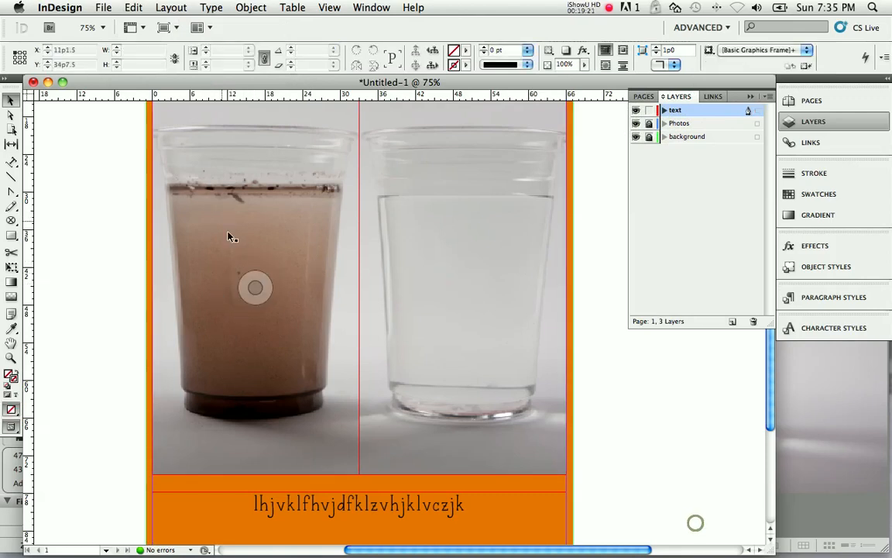
Remove the images from inside both pasted frames, leaving two empty frames over the cup photos
left_click(254, 286)
left_click(255, 285)
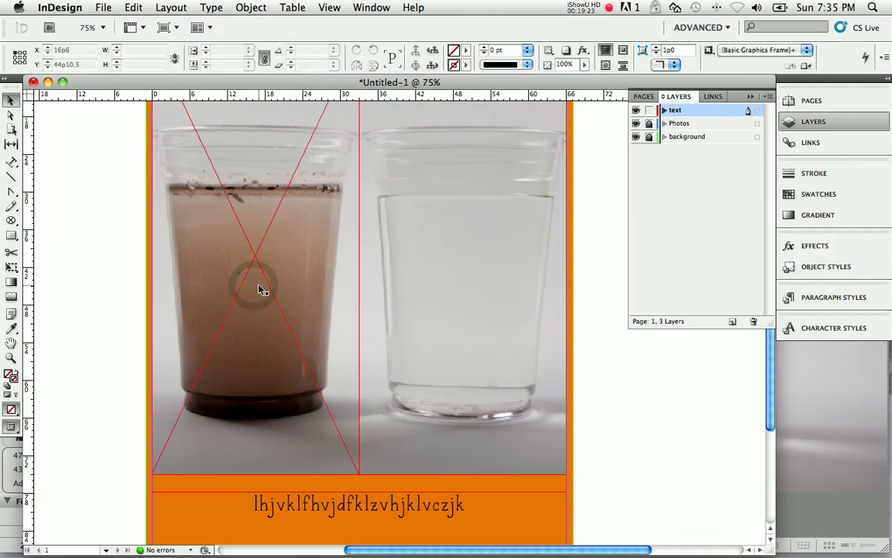
left_click(465, 290)
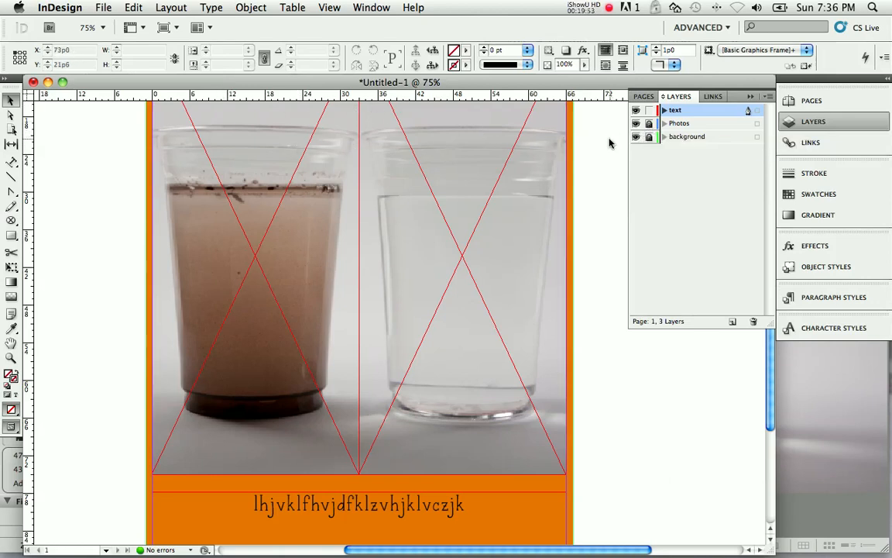
Unlock the Photos layer and check the image items it contains
left_click(650, 124)
left_click(663, 123)
mouse_move(703, 140)
left_mouse_down()
mouse_move(695, 120)
mouse_move(698, 141)
left_mouse_up()
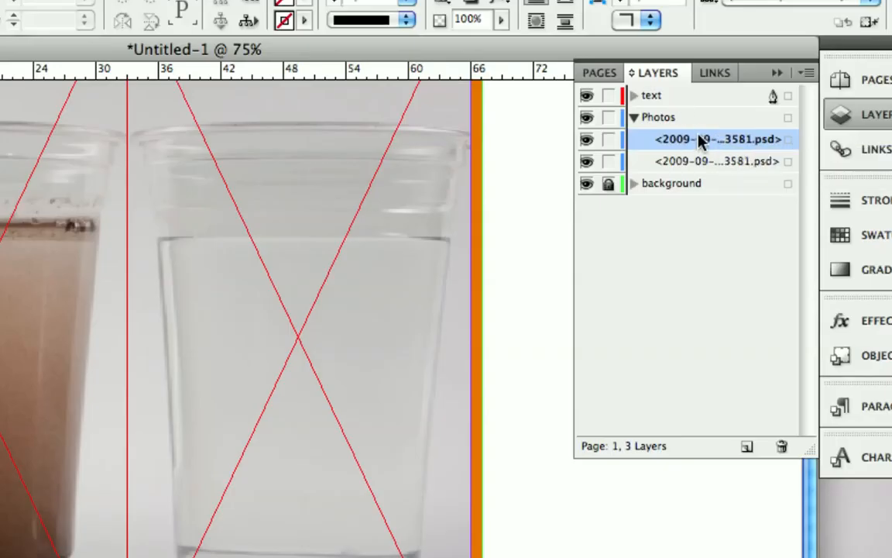
left_click(634, 117)
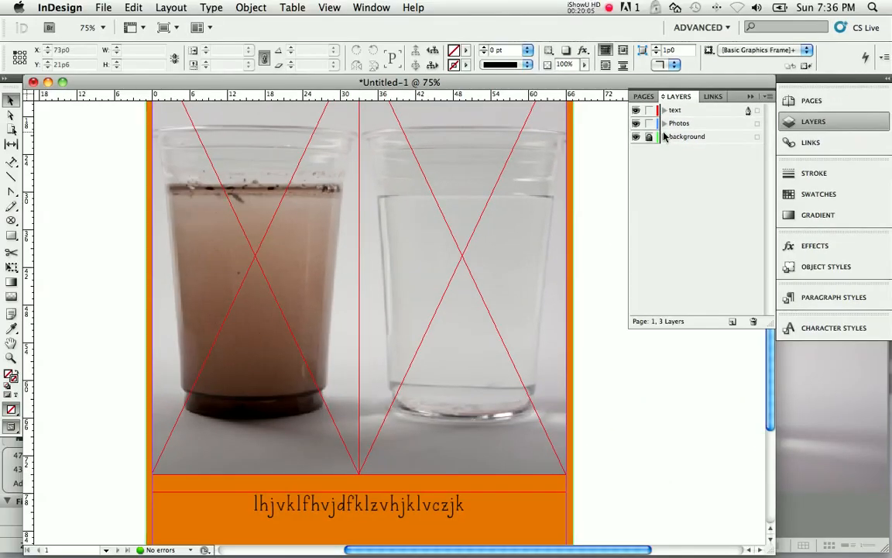
Look over the whole poster at 50% zoom and switch the screen mode from Normal to Preview
key("super+minus")
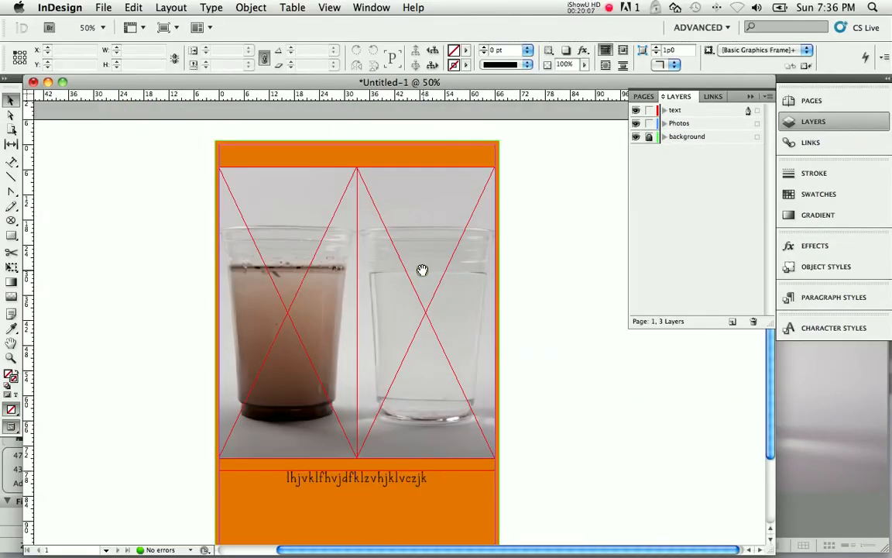
left_click(418, 270)
scroll(467, 194, "down", 3)
scroll(467, 194, "up", 3)
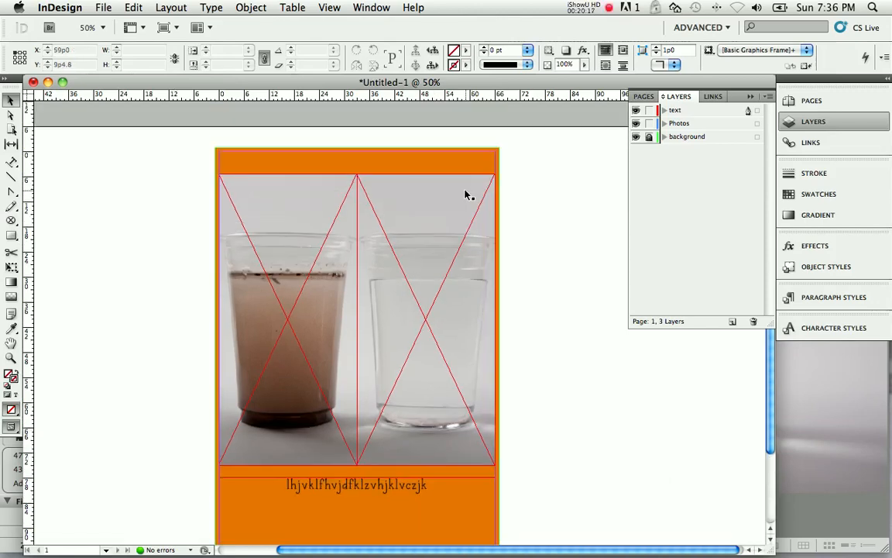
scroll(467, 194, "down", 3)
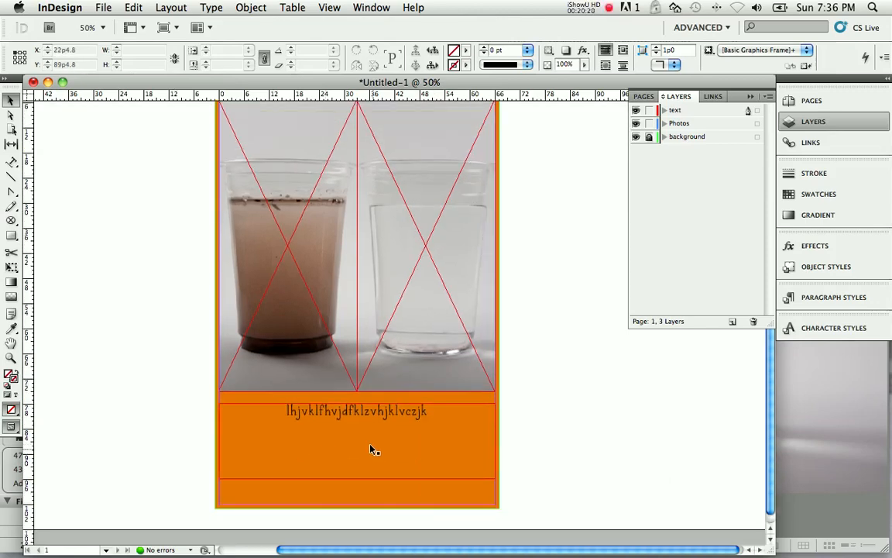
scroll(414, 296, "up", 3)
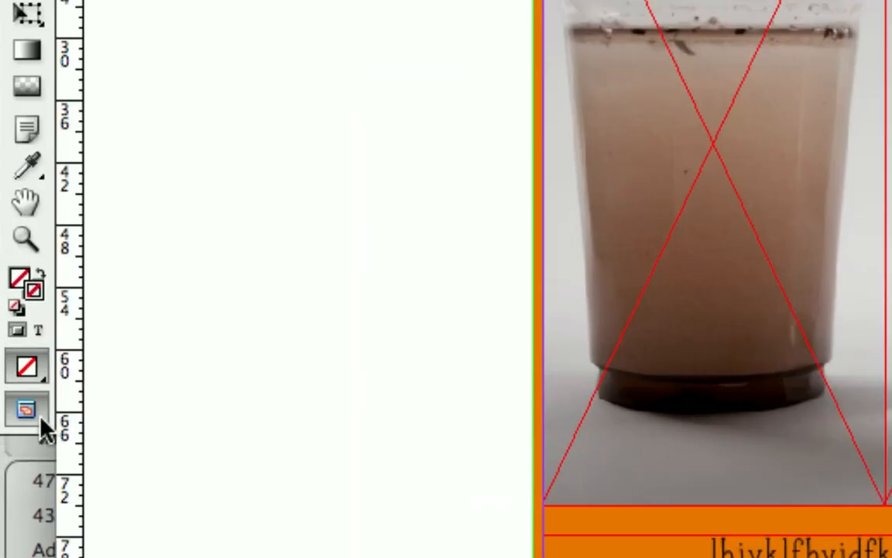
left_click(28, 424)
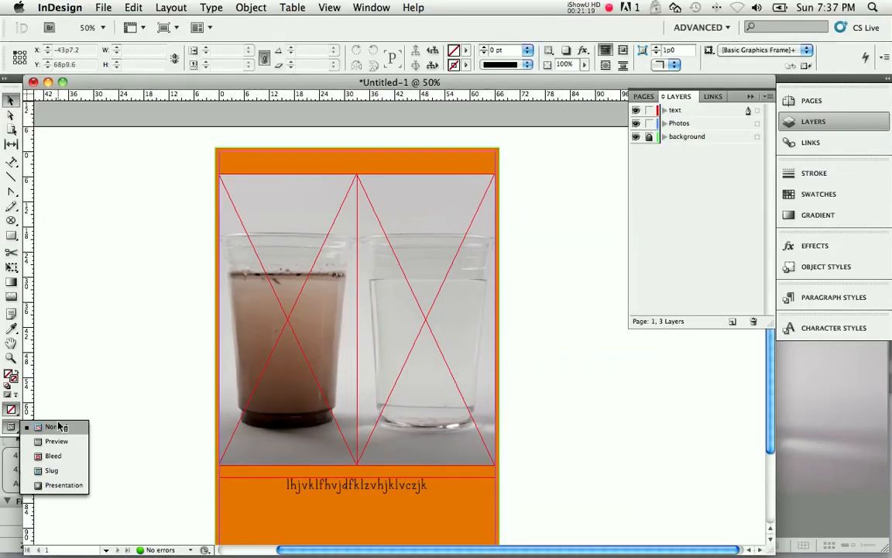
left_click(55, 440)
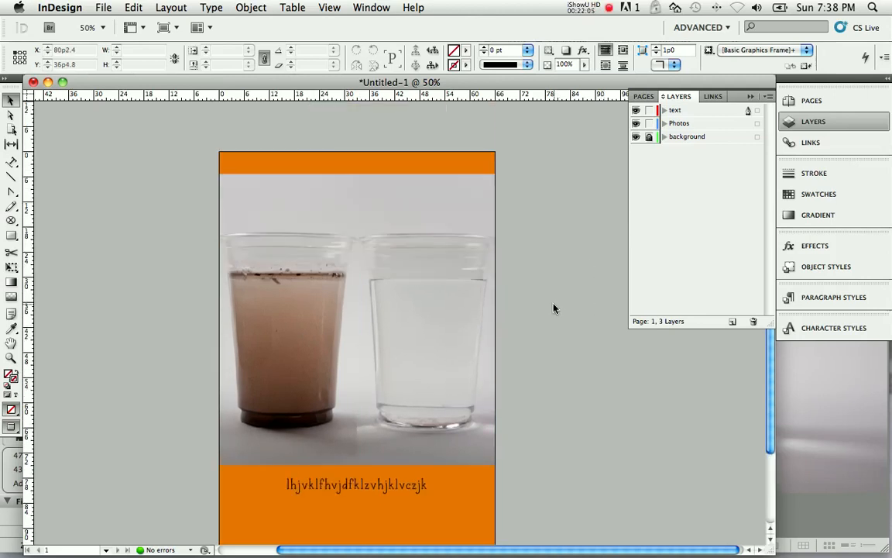
scroll(552, 309, "down", 1)
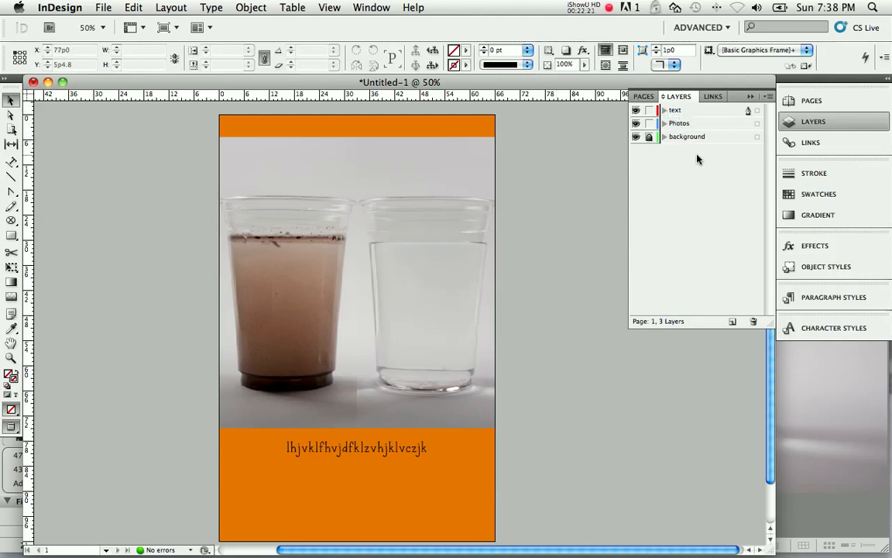
Set the frame, type and pen tool groups back to the Rectangle Frame, Type and Pen tools, leaving the Pen tool active
left_click(10, 222)
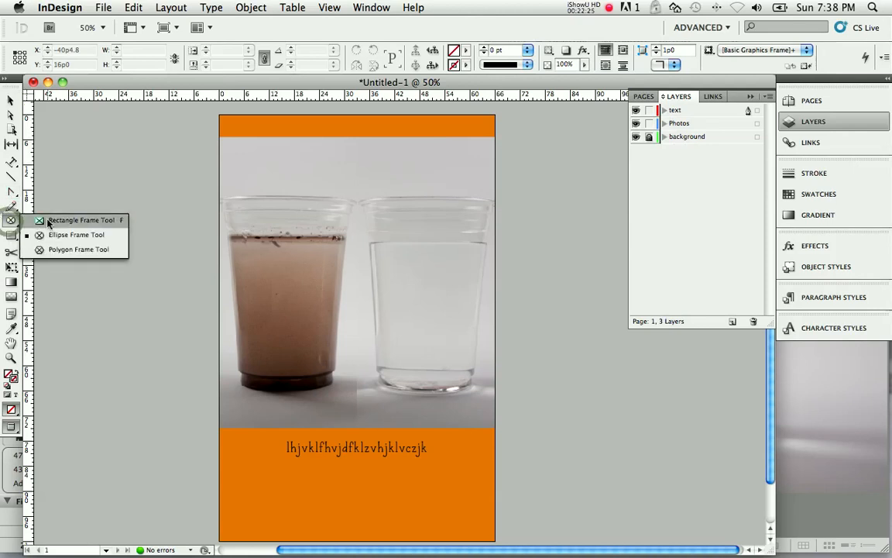
left_click(49, 221)
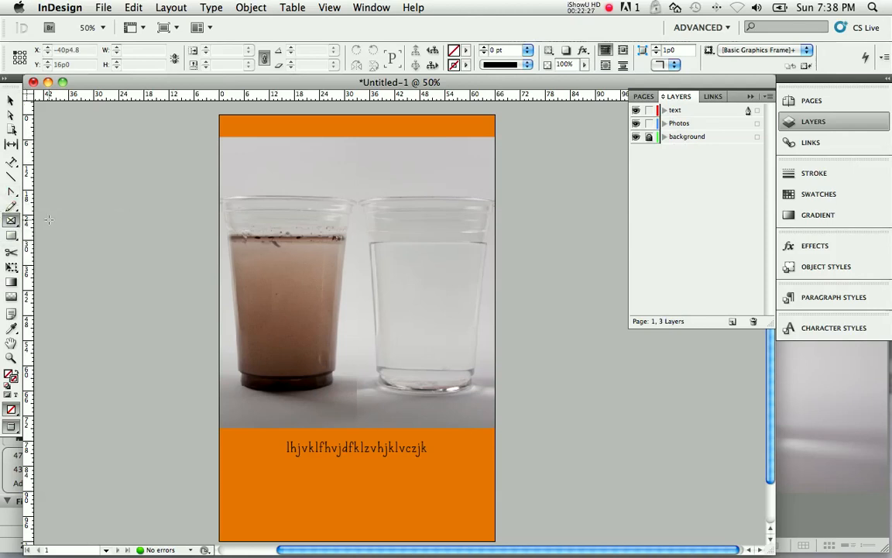
left_click(15, 165)
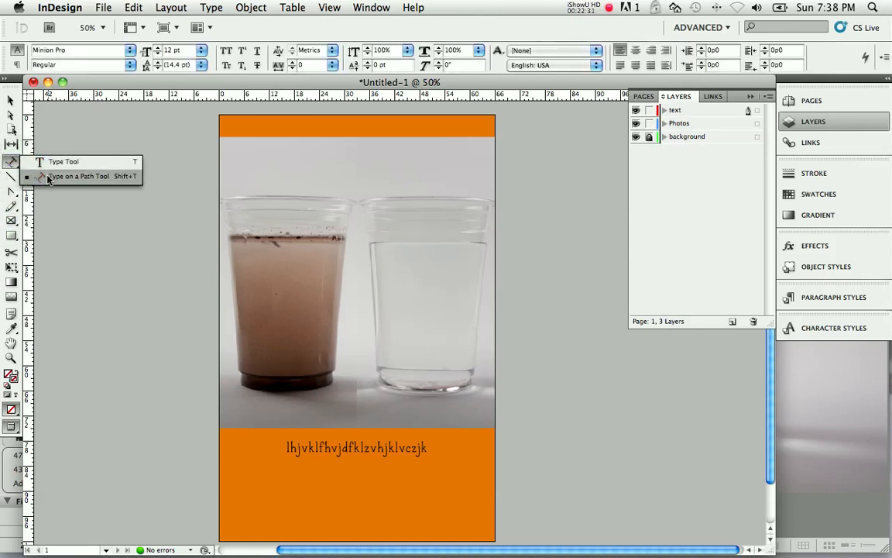
left_click(48, 161)
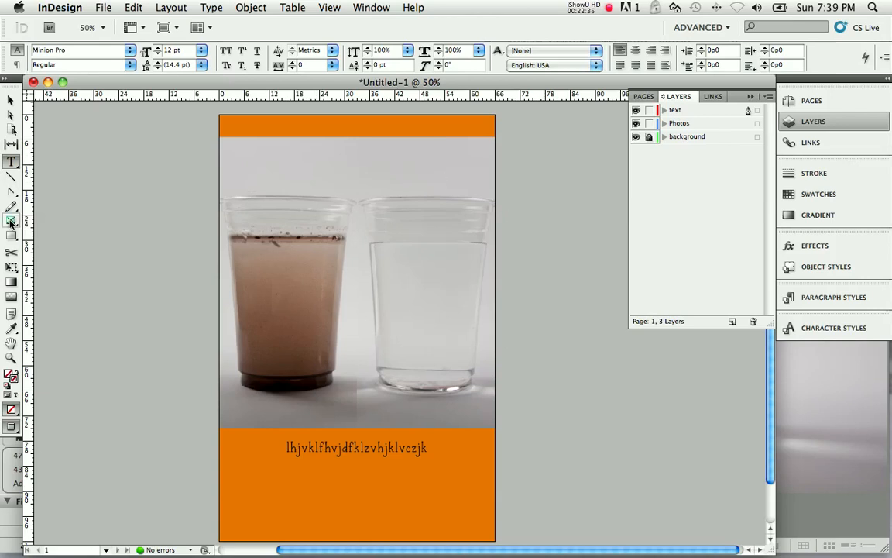
left_click_drag(11, 219, 44, 220)
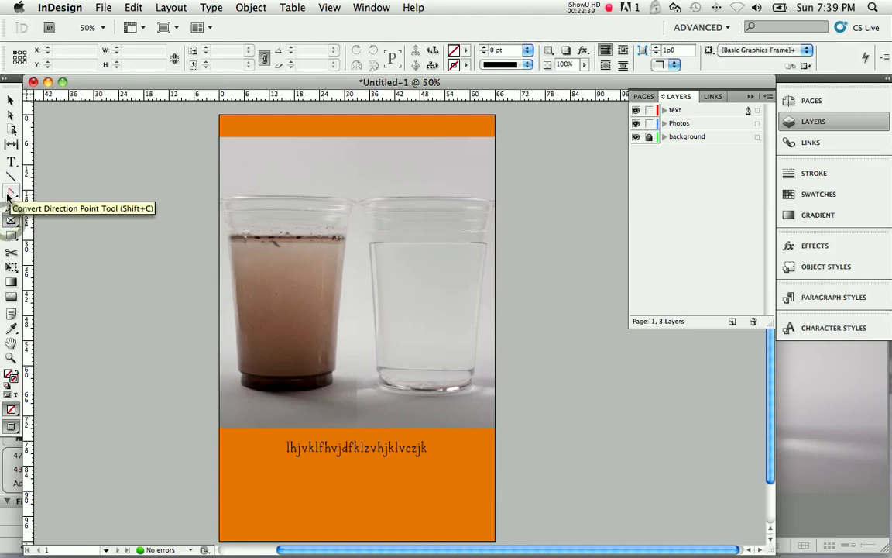
left_click_drag(11, 191, 88, 238)
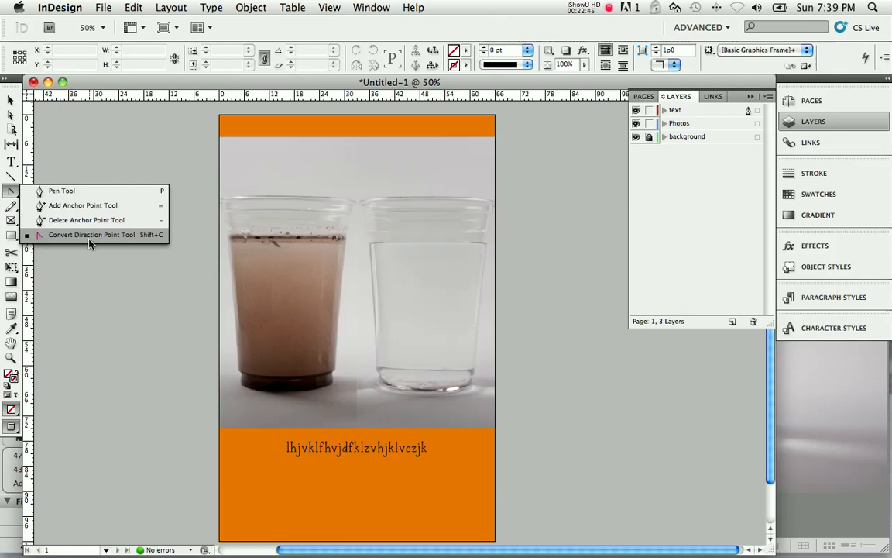
left_click_drag(89, 243, 92, 192)
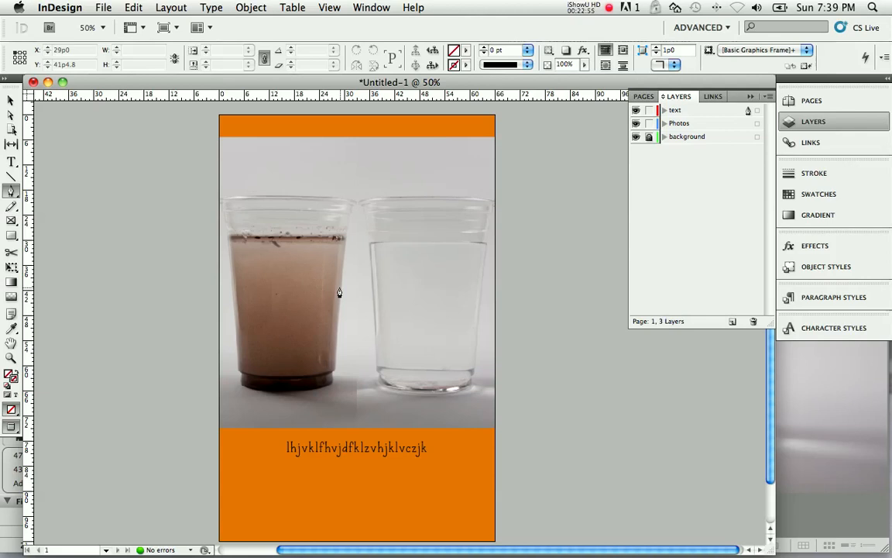
Save the document as PSA-design1.indd in the PSA Project folder on the Desktop
left_click(94, 7)
left_click(112, 142)
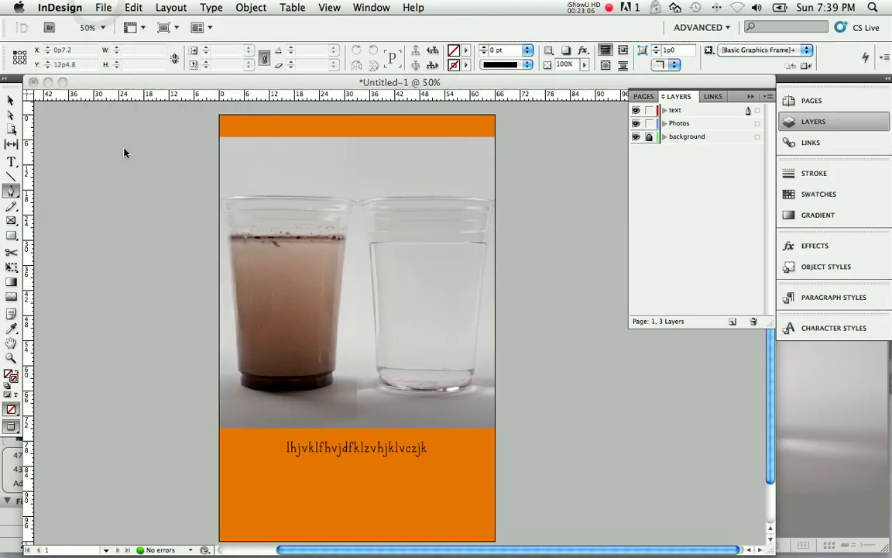
left_click(298, 252)
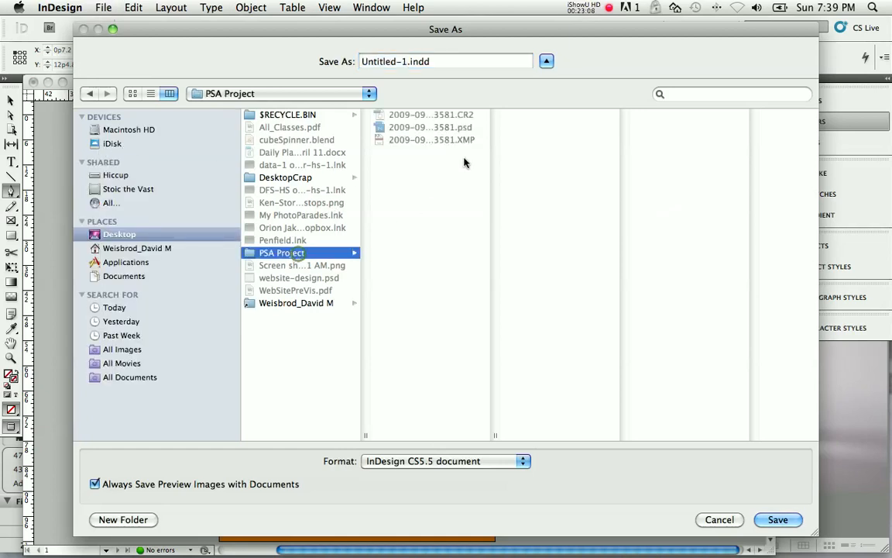
left_click(400, 61)
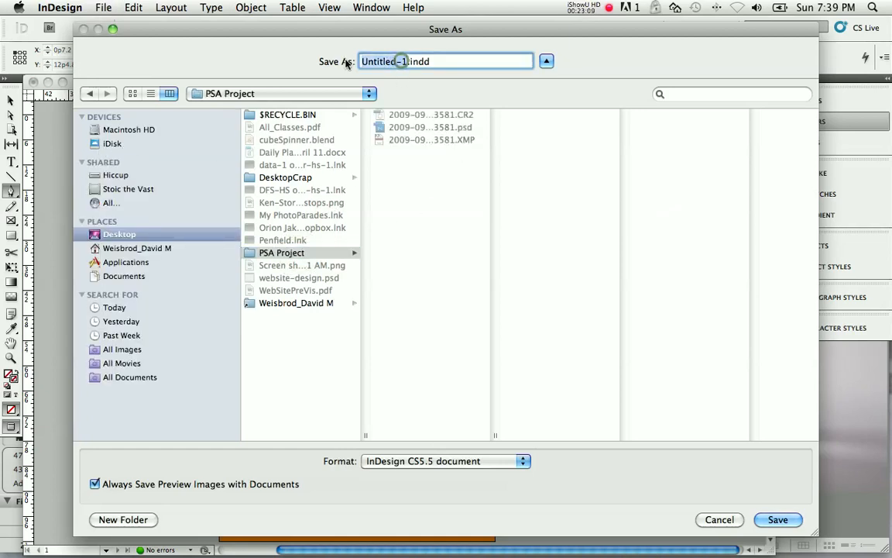
type("PSA-desig")
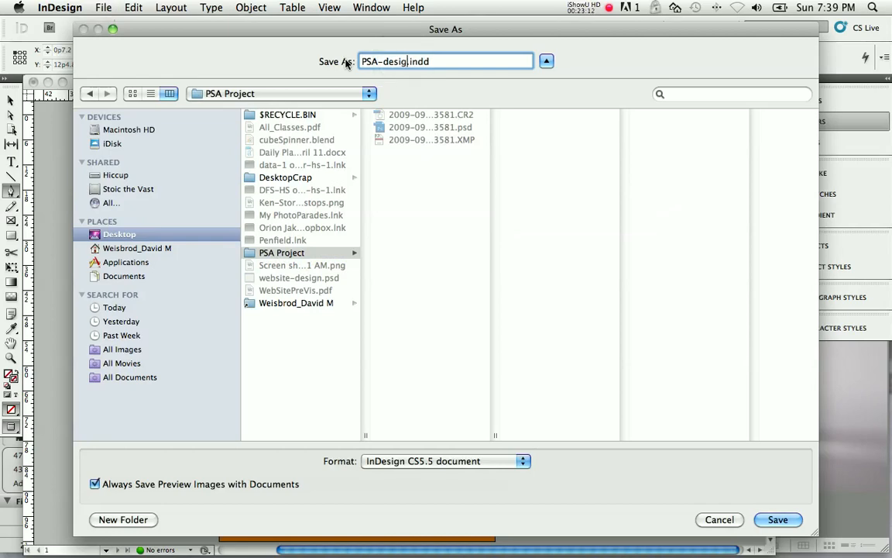
type("n1")
key("Return")
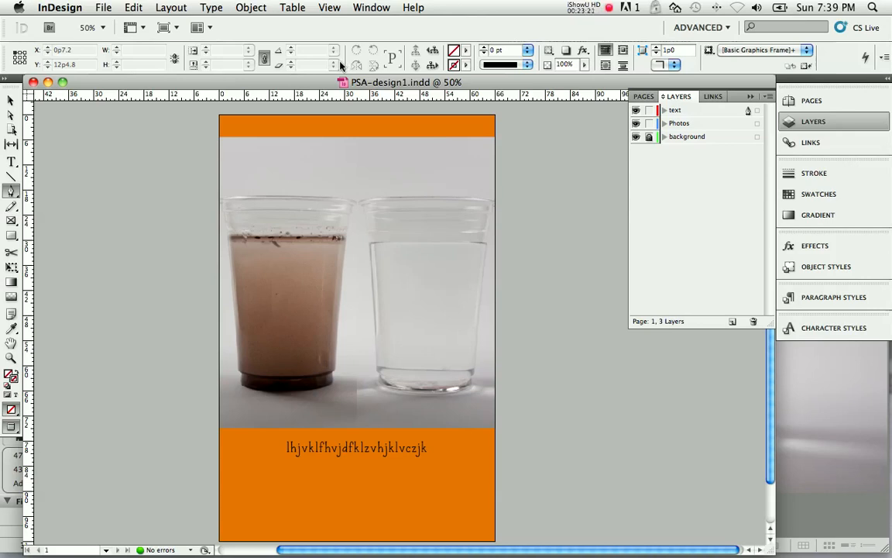
Examine which objects the Photos and background layers contain
left_click(664, 124)
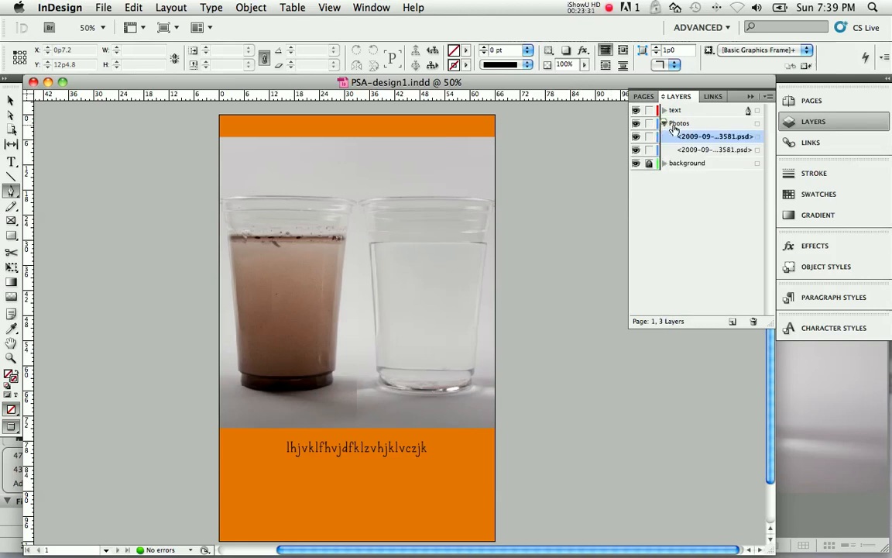
left_click(663, 163)
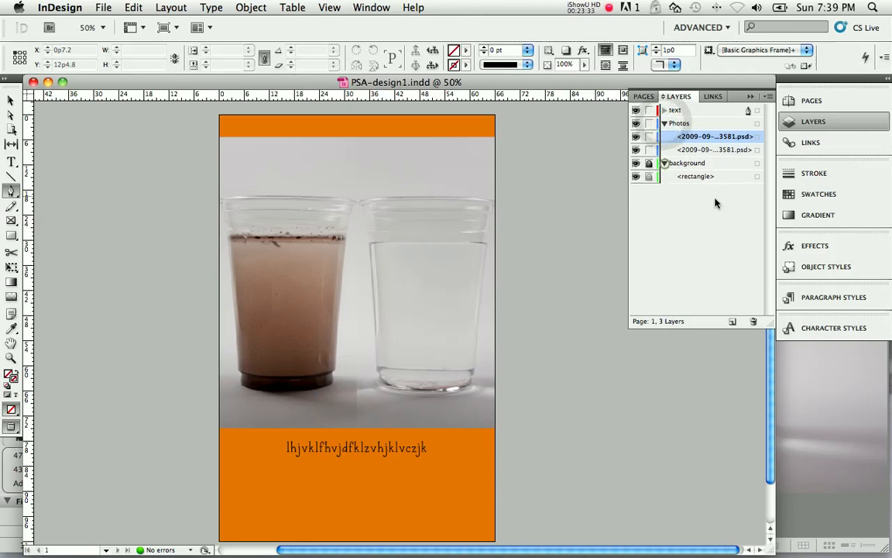
left_click(664, 163)
left_click(664, 123)
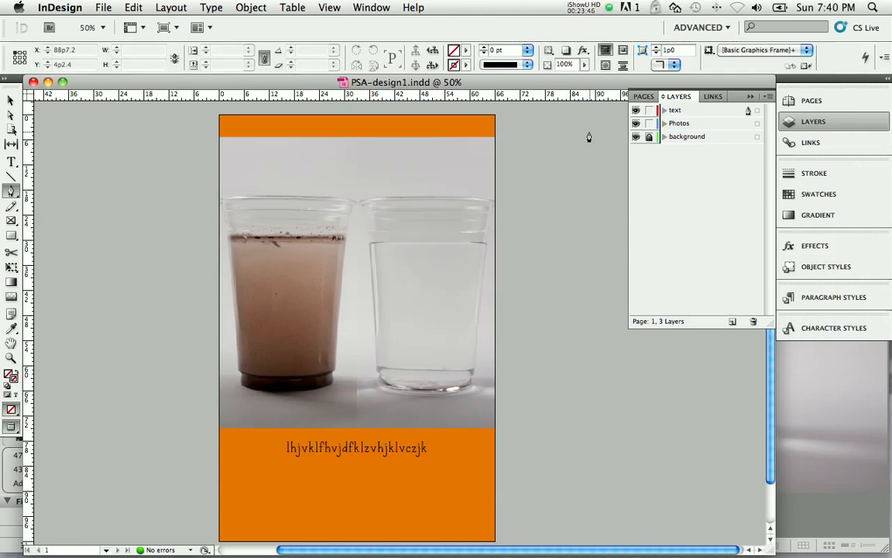
left_click(623, 7)
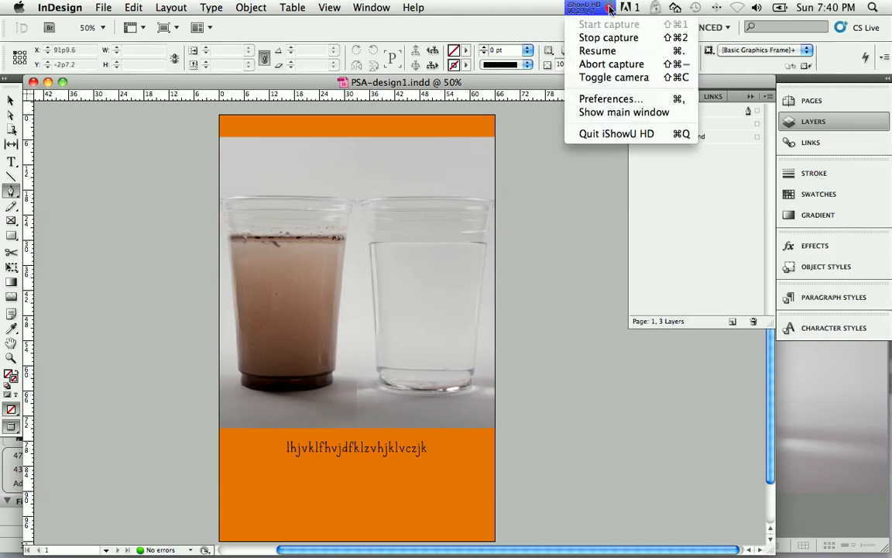